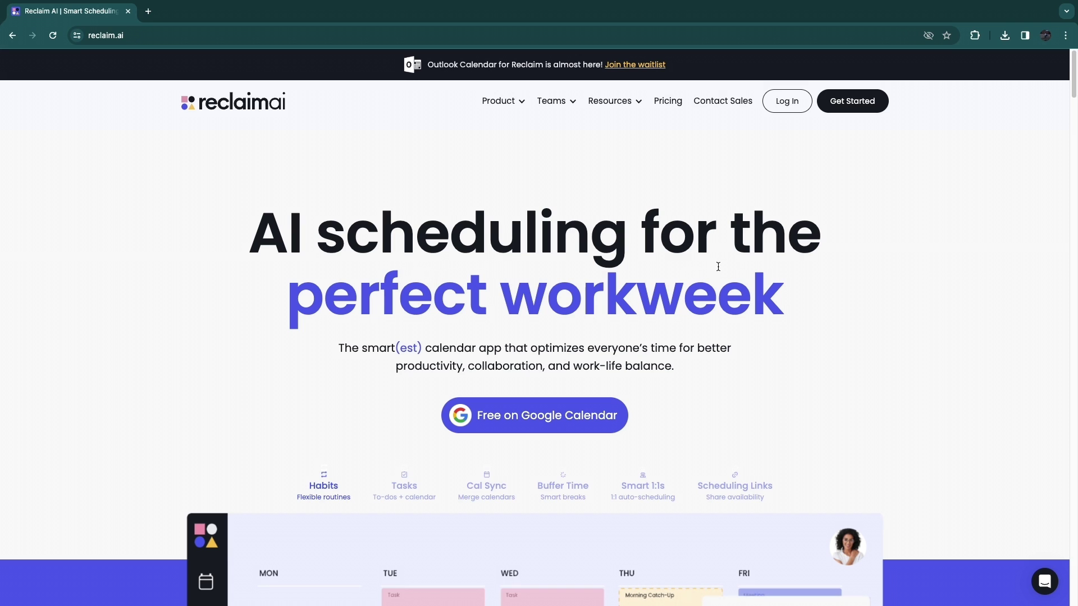
Scroll through the Reclaim AI homepage to review its content
left_click_drag(294, 300, 684, 301)
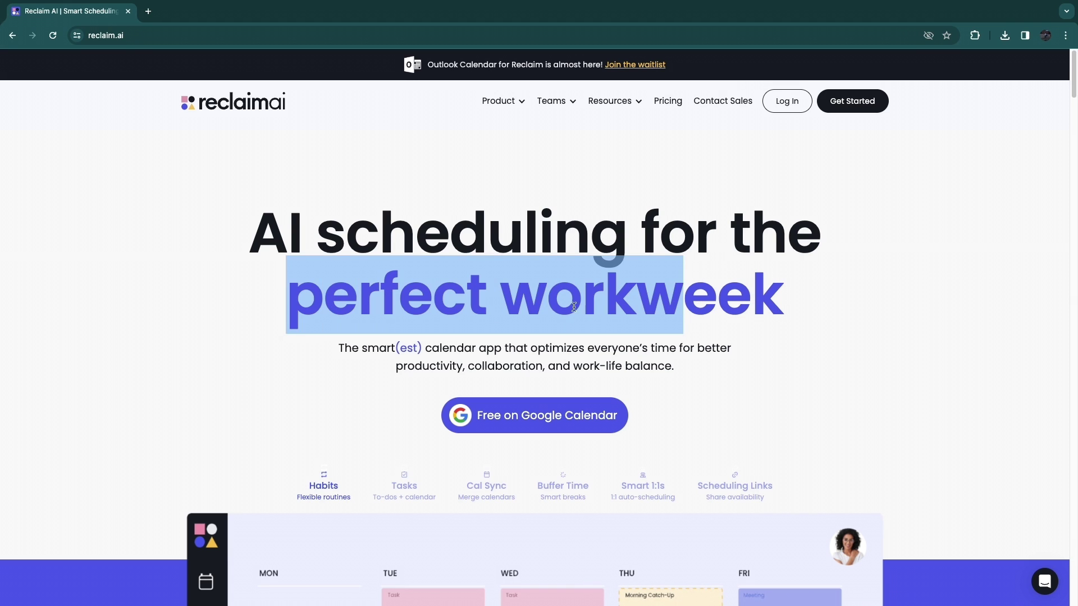
left_click(326, 365)
scroll(495, 391, "down", 1)
scroll(245, 368, "down", 3)
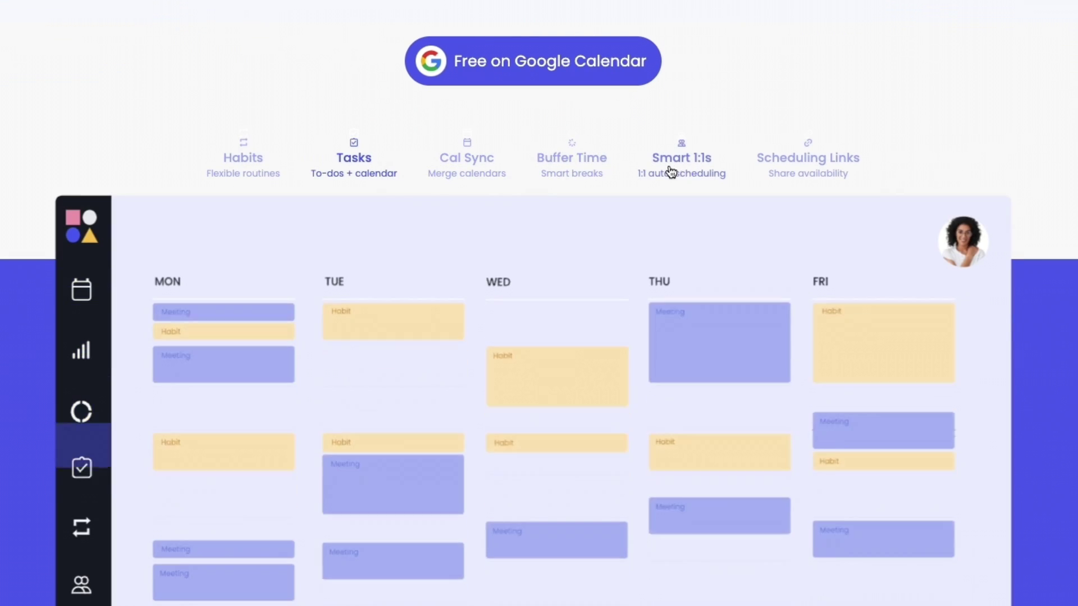
scroll(604, 253, "down", 5)
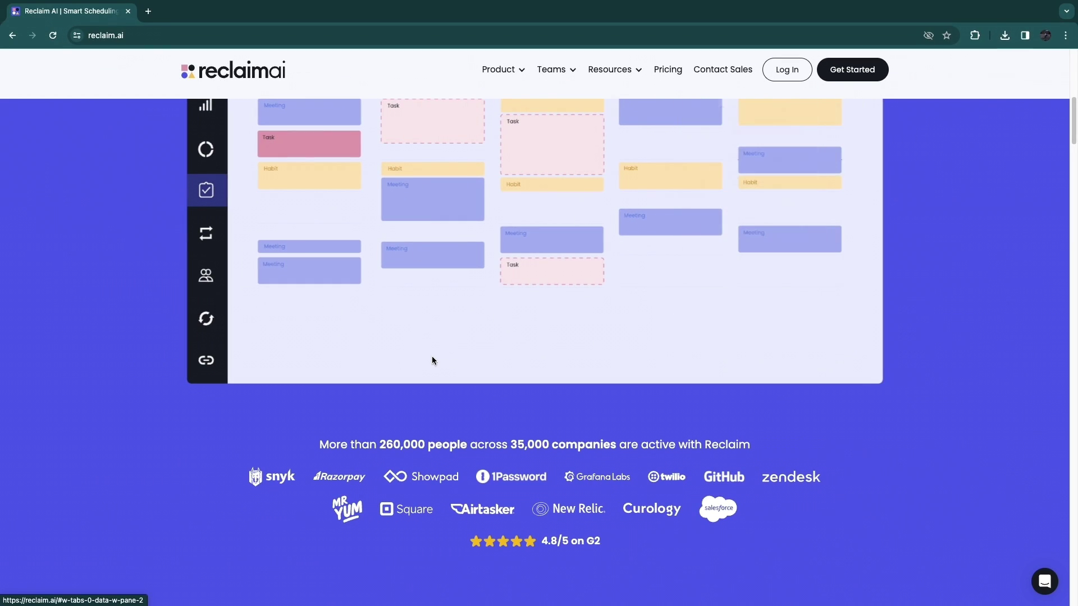
scroll(434, 359, "up", 10)
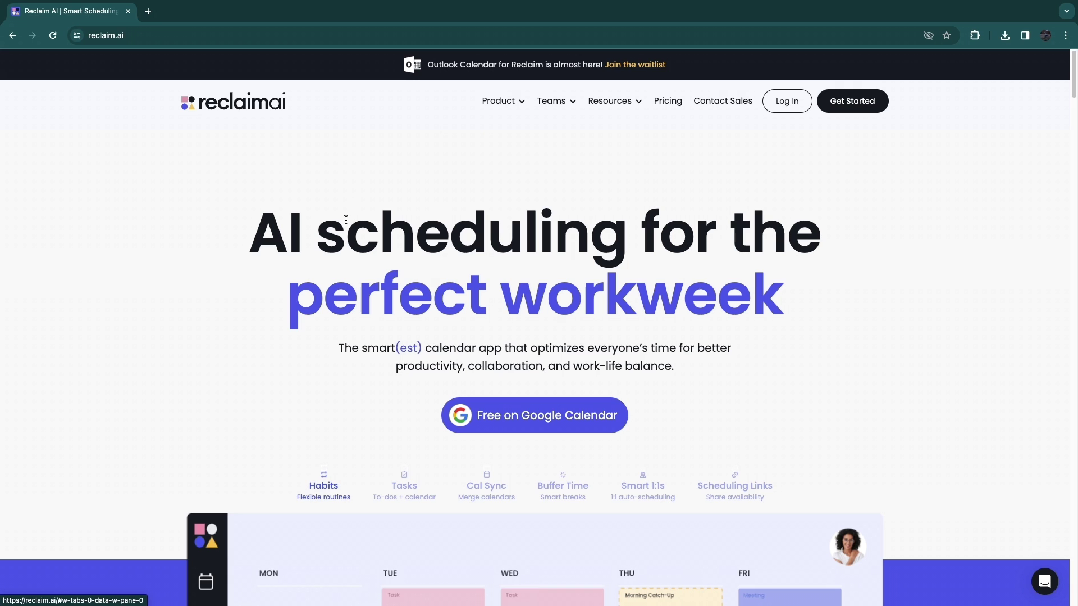
scroll(204, 411, "down", 2)
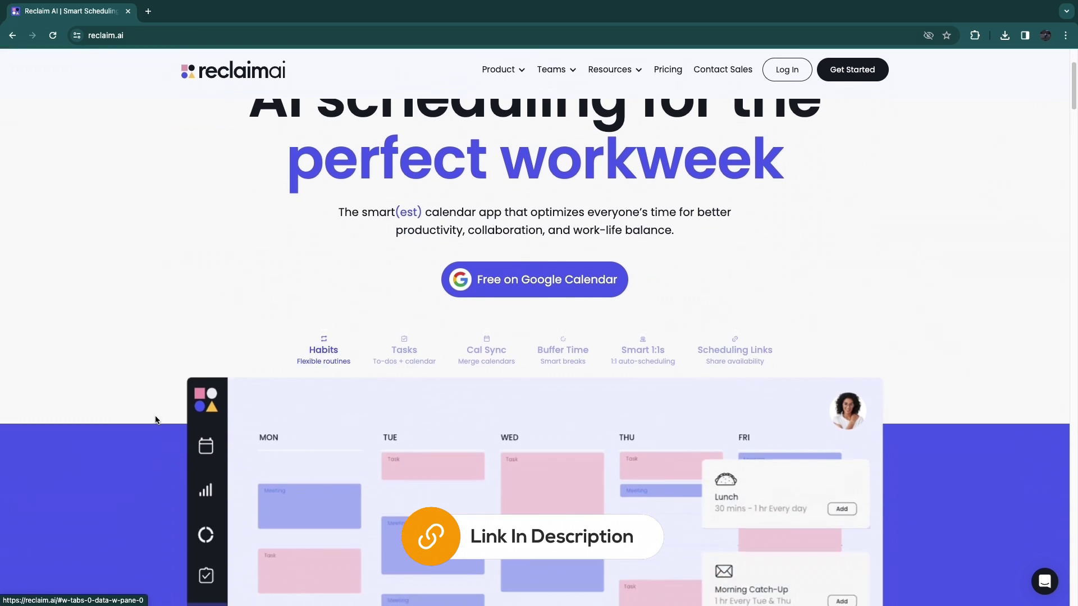
scroll(166, 412, "up", 2)
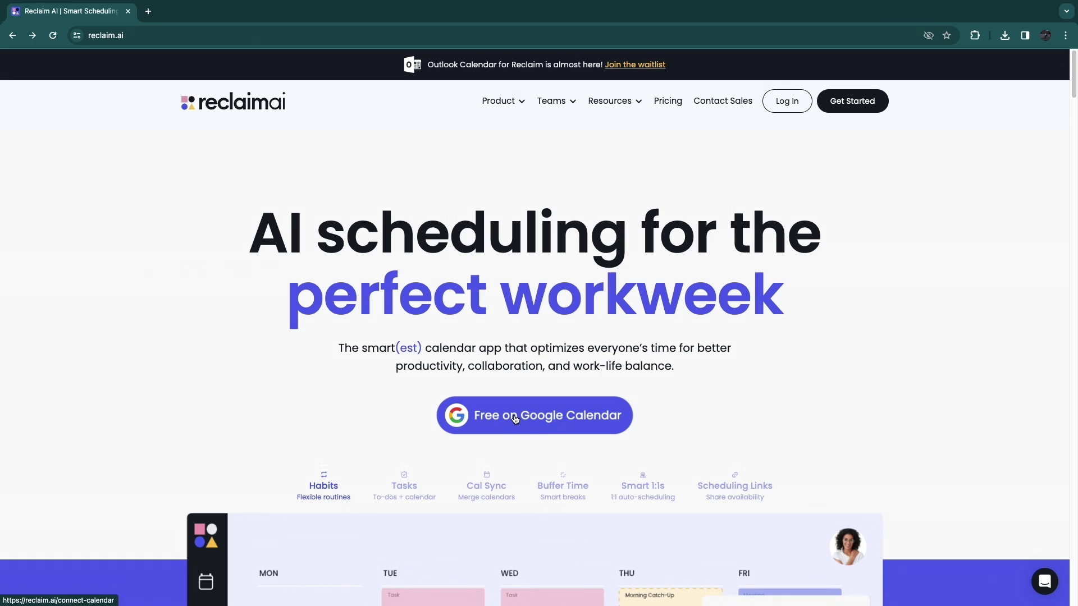
Sign up free with Google Calendar and continue past the connected work calendar screen
left_click(514, 420)
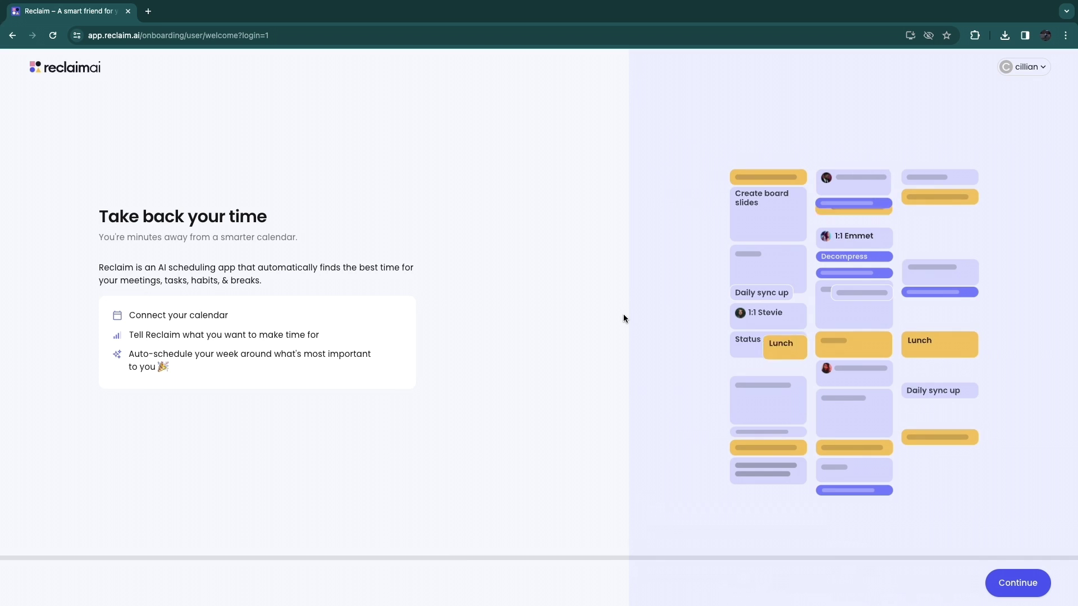
left_click(1019, 586)
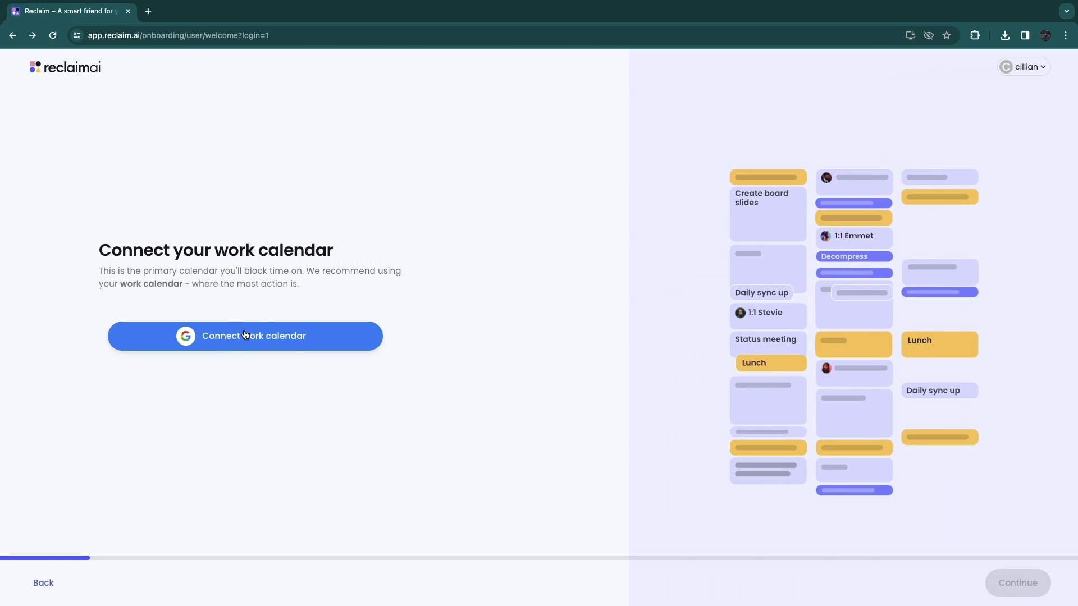
left_click_drag(99, 214, 387, 217)
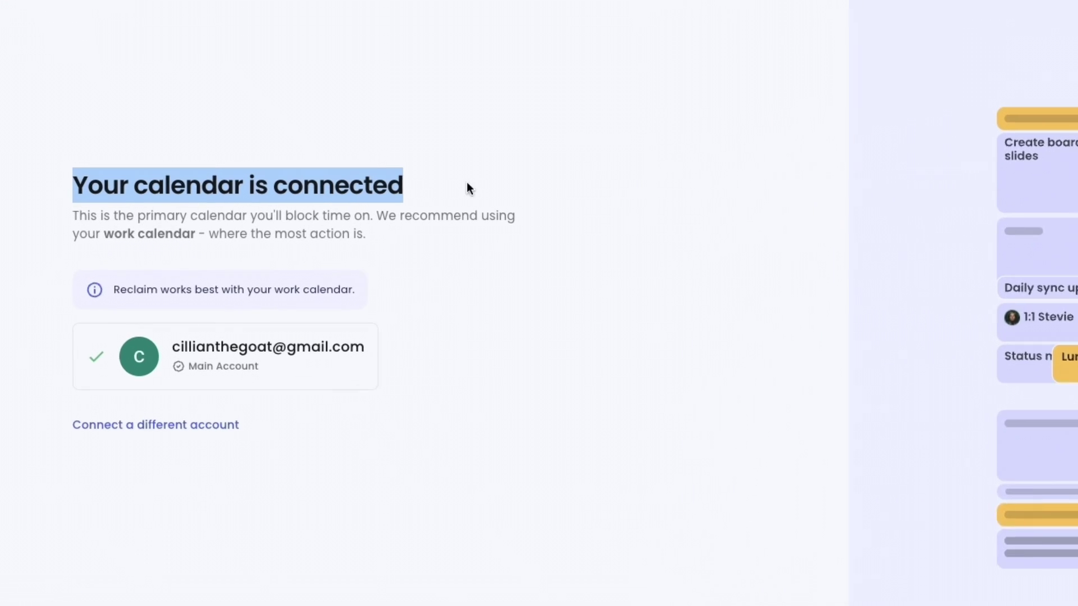
left_click_drag(65, 211, 410, 237)
left_click(415, 208)
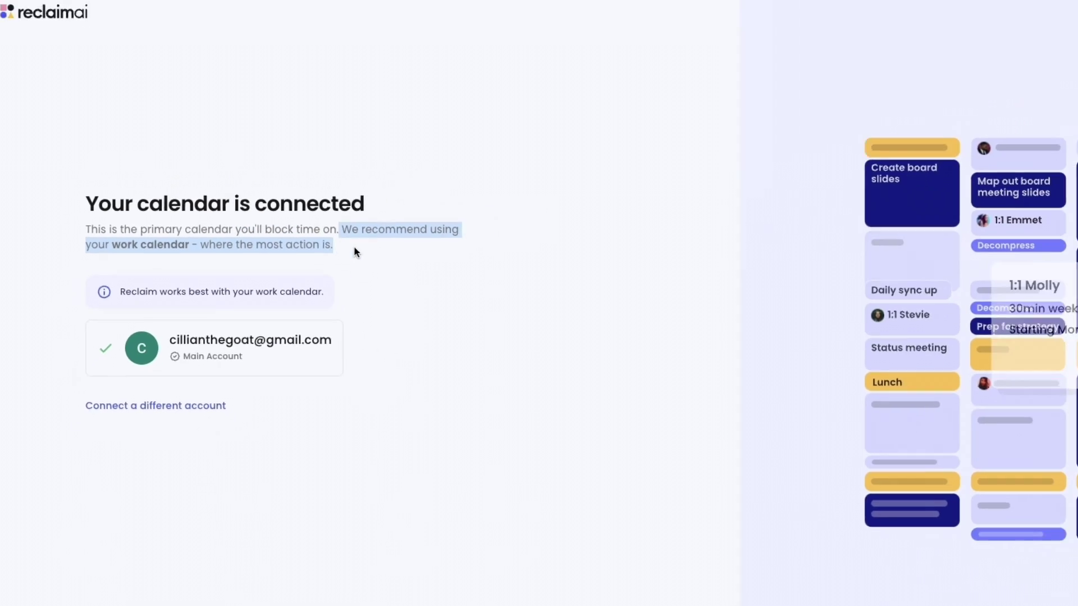
left_click(1018, 583)
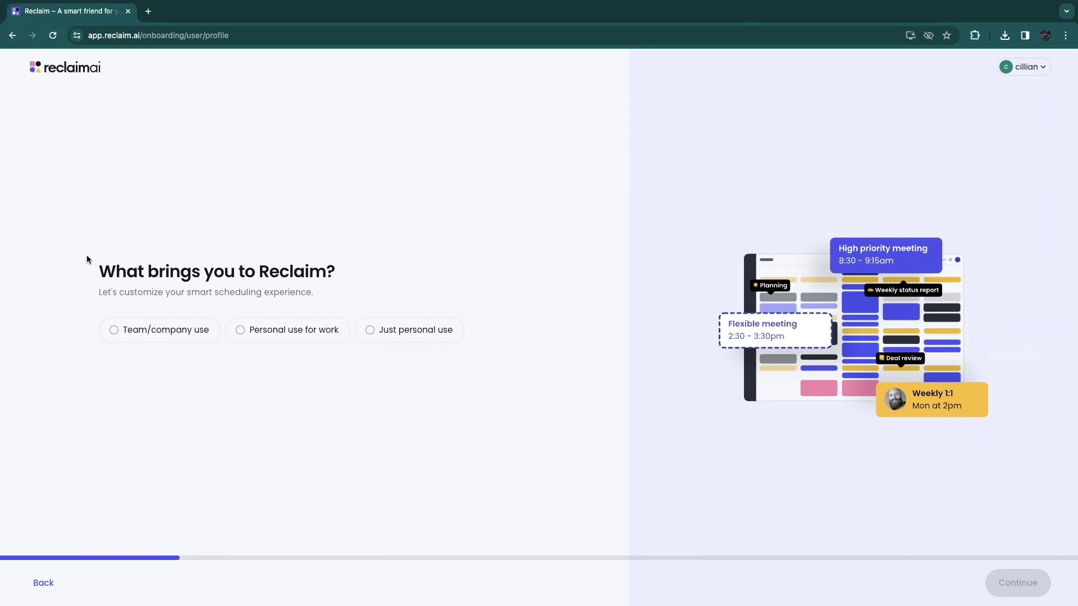
Answer the profile: team/company use, Non-manager, Marketing, and 'Defend time for heads-down work.'
left_click_drag(87, 260, 280, 272)
left_click(344, 261)
left_click(127, 334)
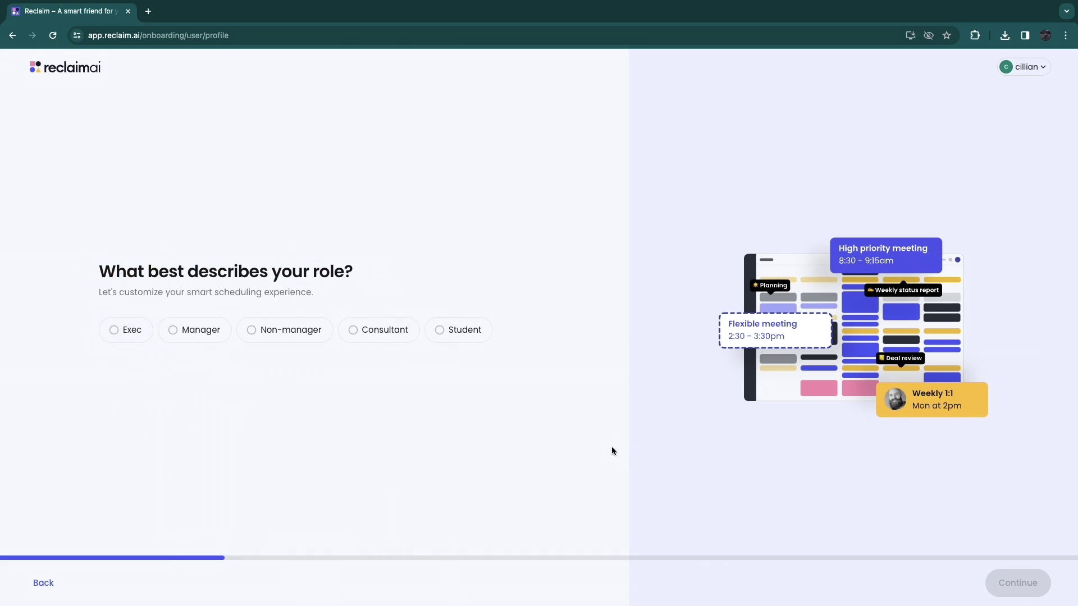
left_click(286, 330)
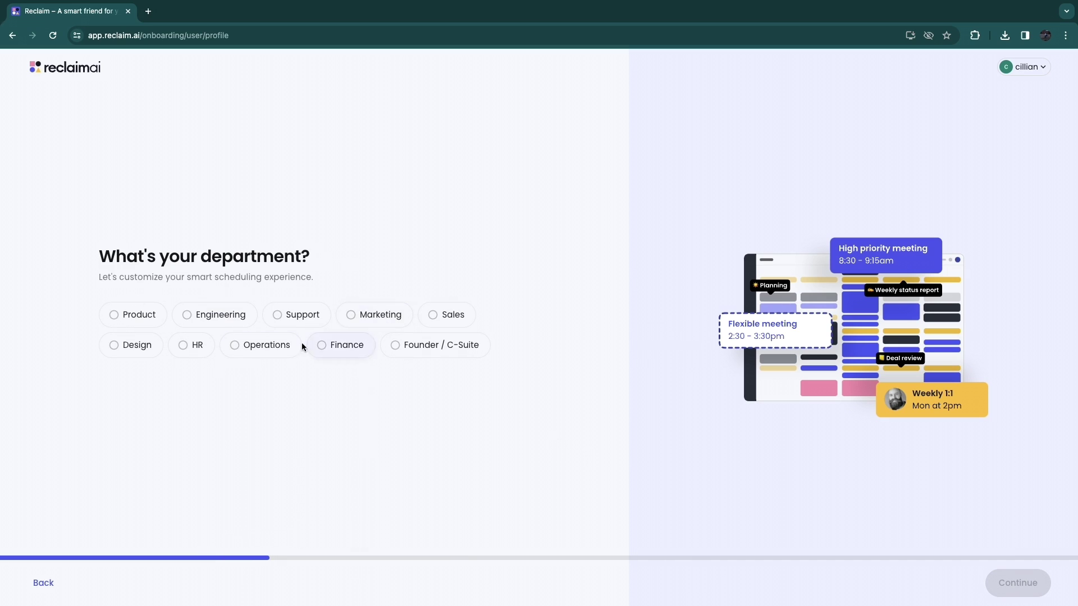
left_click(345, 320)
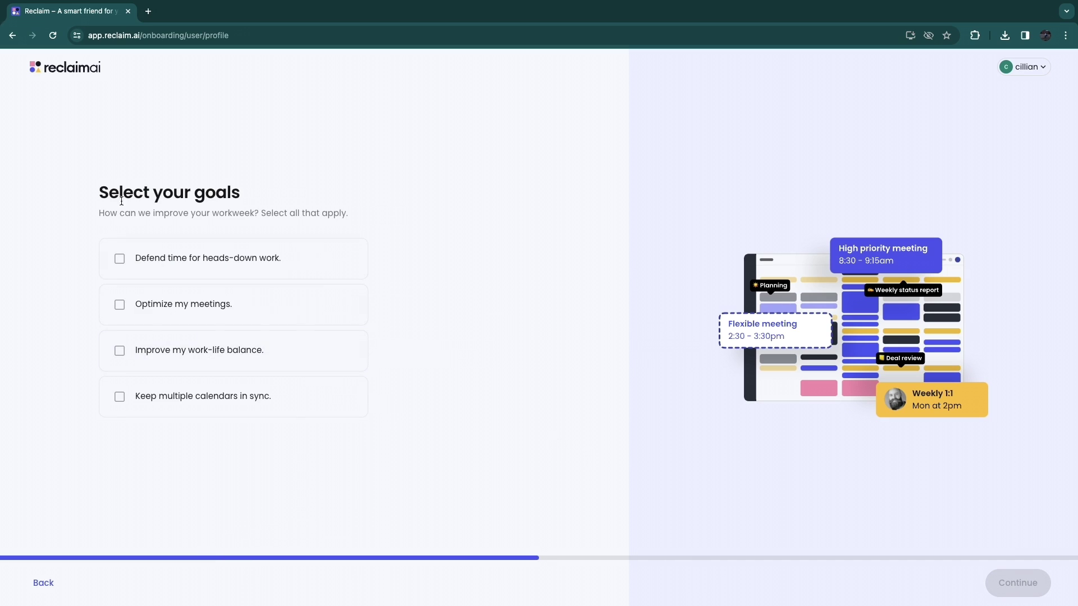
left_click(149, 258)
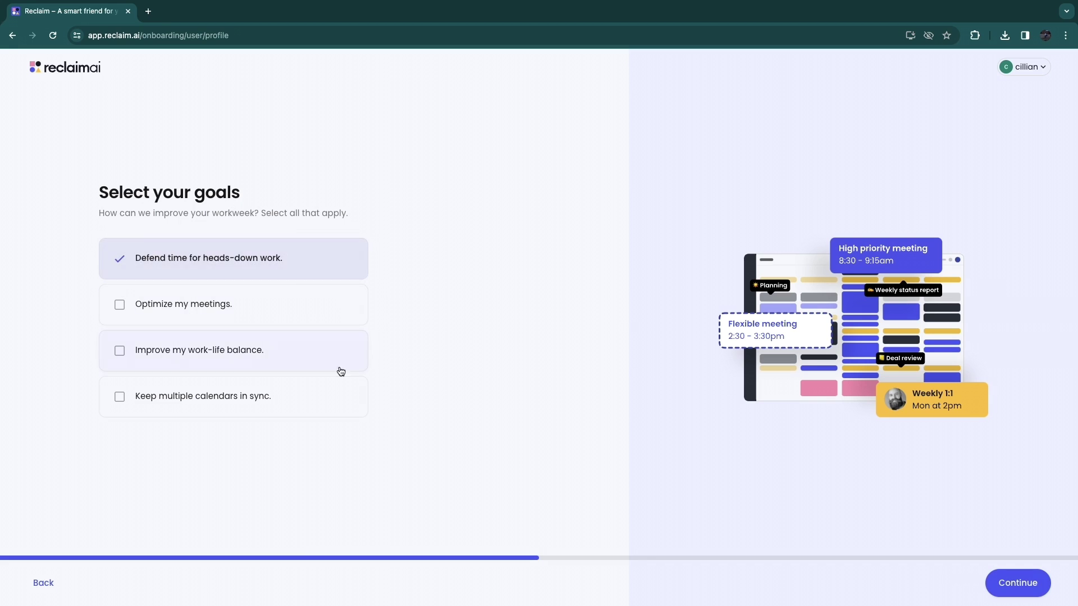
left_click(1019, 584)
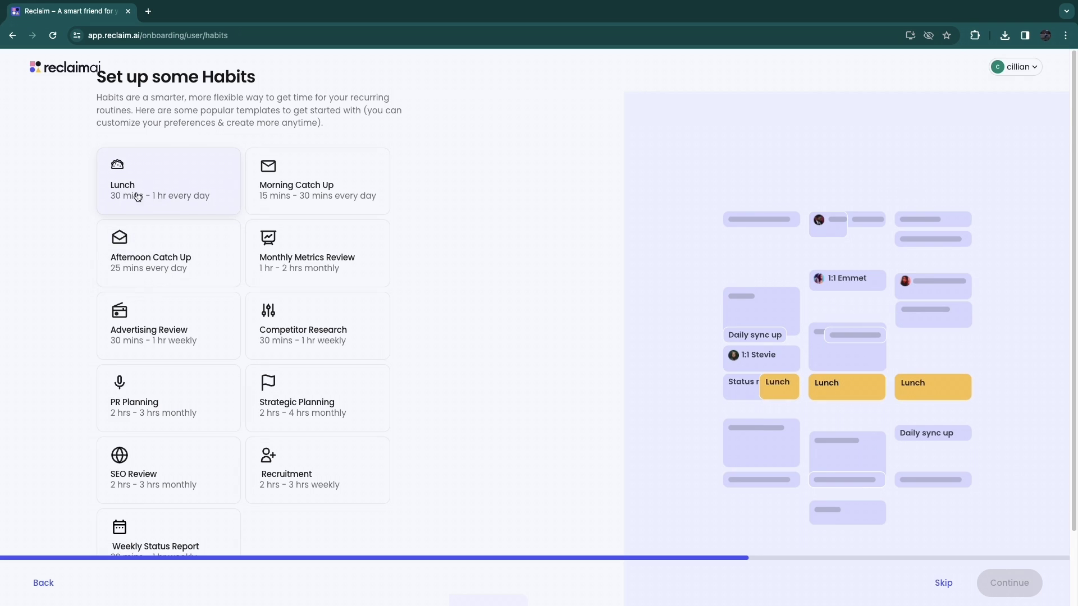
Pick the Morning Catch Up habit template and continue to the buffer time step
scroll(152, 253, "down", 1)
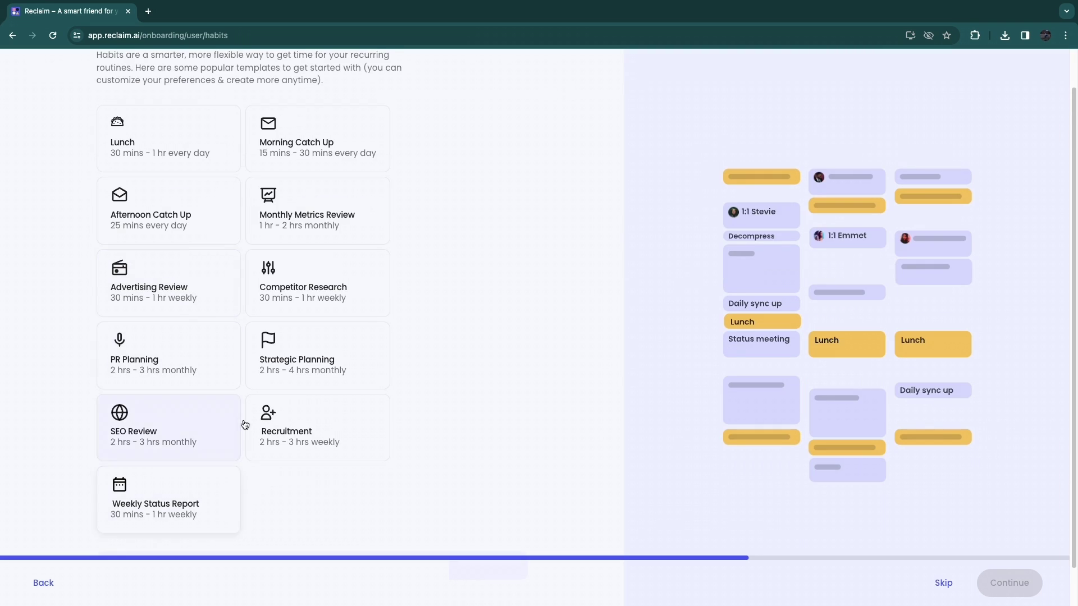
scroll(320, 404, "down", 1)
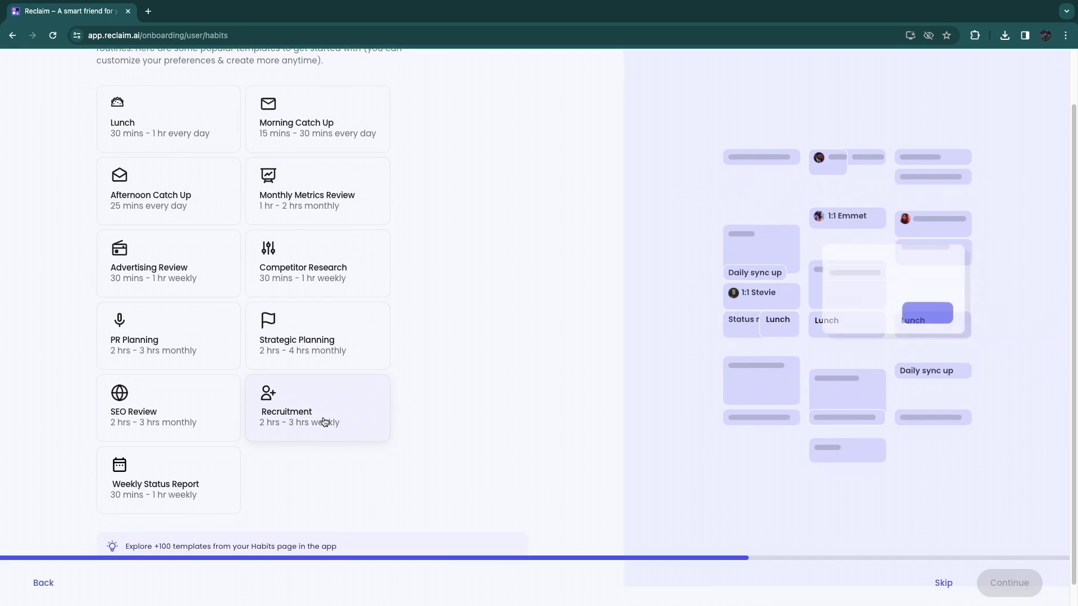
scroll(324, 422, "down", 1)
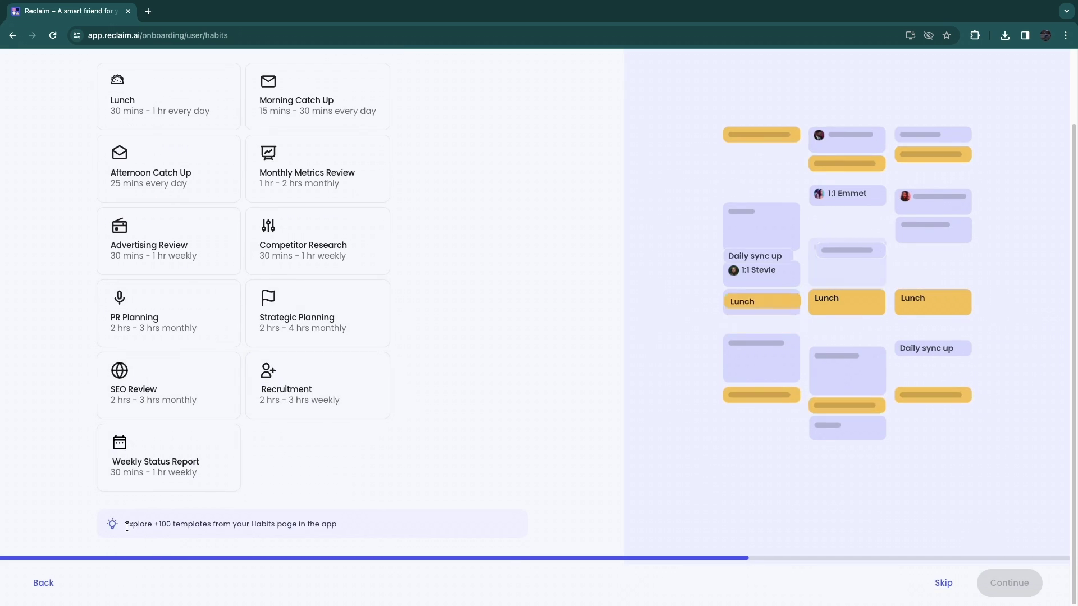
left_click_drag(127, 527, 356, 529)
scroll(281, 309, "up", 3)
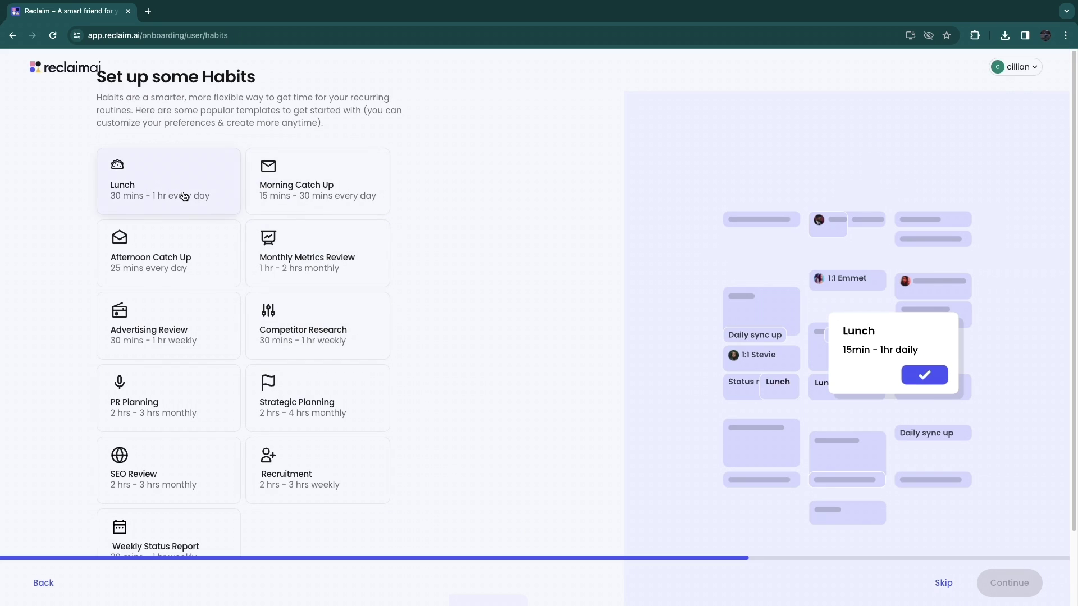
left_click(337, 194)
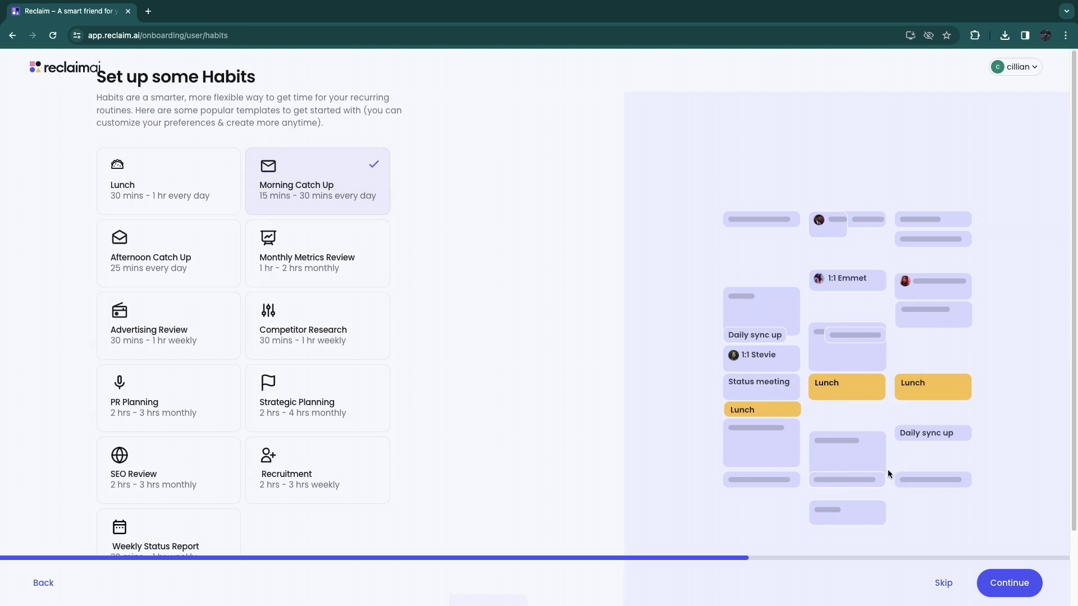
left_click(1009, 583)
left_click_drag(98, 208, 318, 212)
left_click(420, 223)
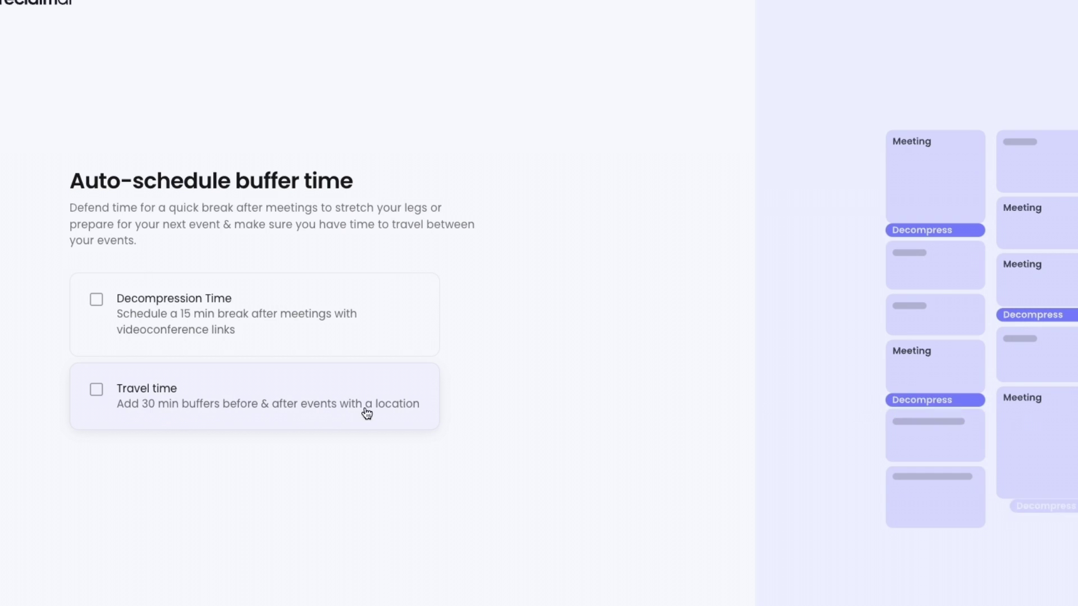
Enable 15-minute Decompression Time buffers after meetings and continue
left_click(96, 299)
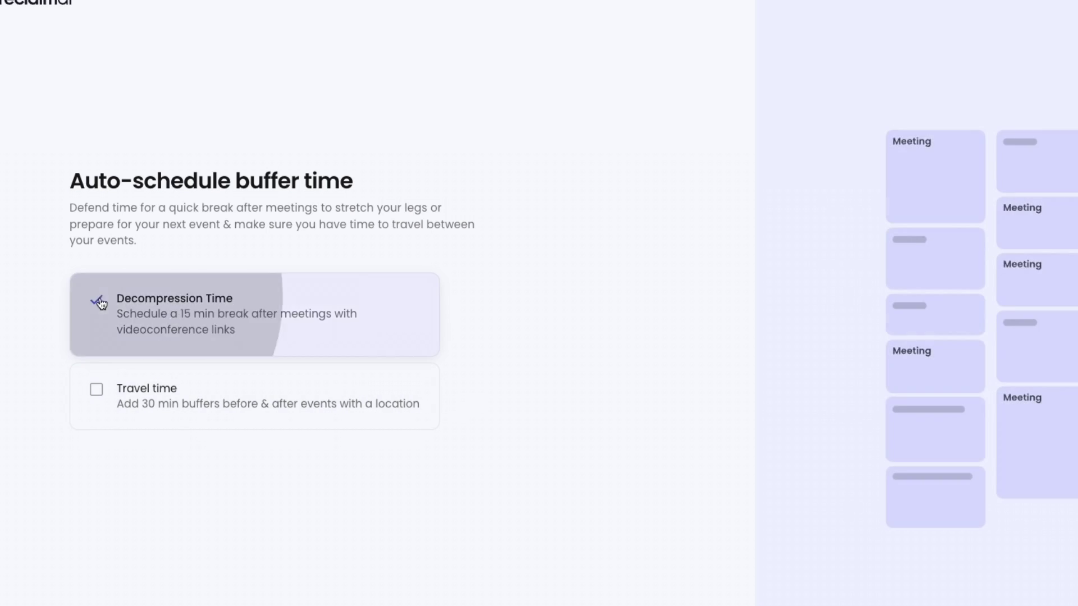
left_click(98, 390)
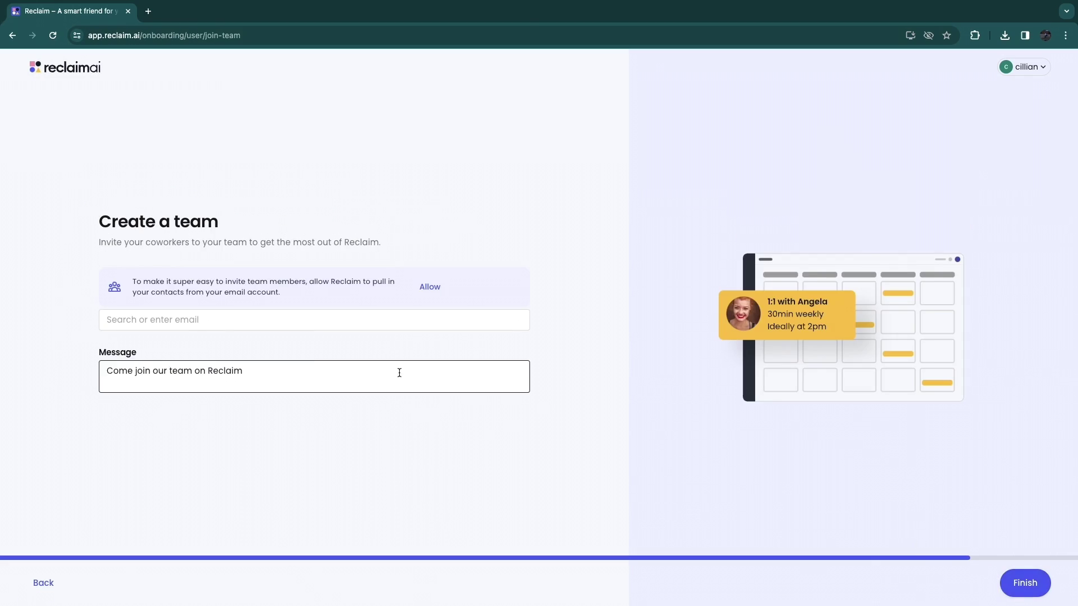
Leave the coworker invite email field empty and finish onboarding
left_click_drag(98, 231, 313, 230)
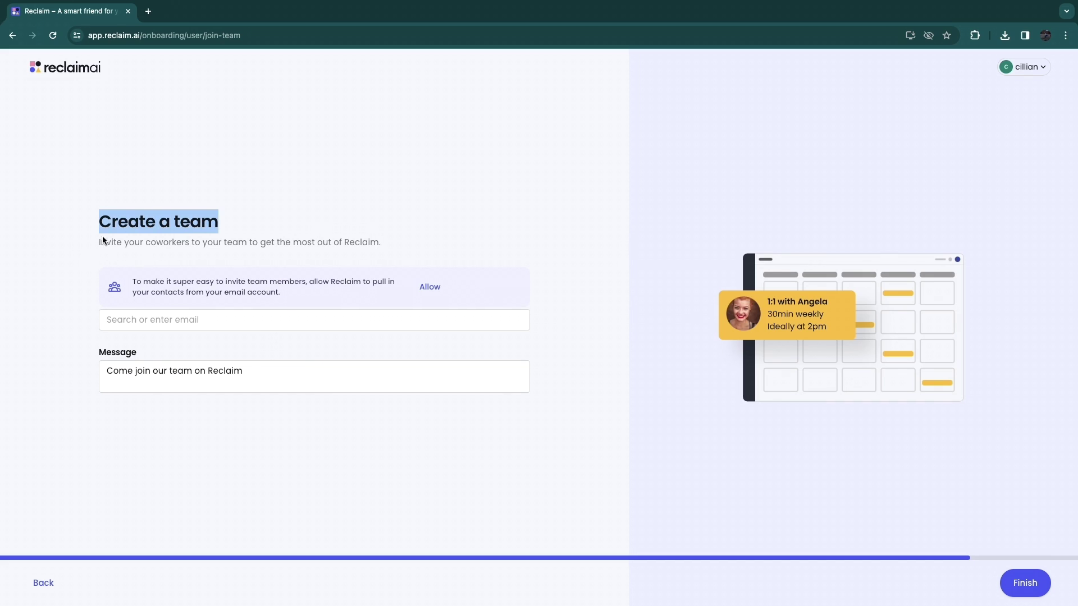
left_click_drag(100, 242, 389, 246)
left_click(184, 319)
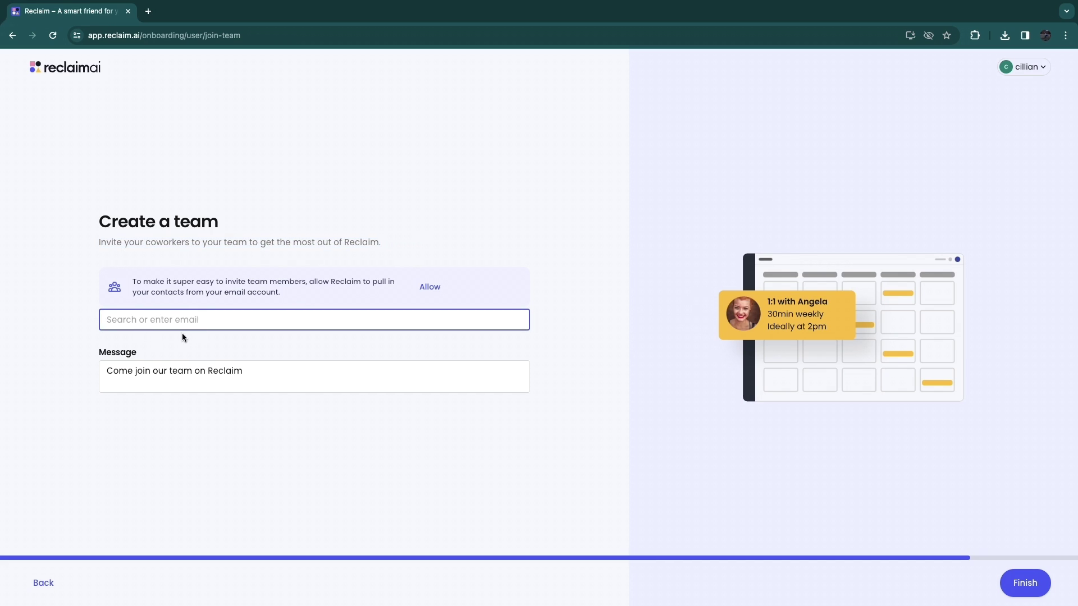
left_click(307, 430)
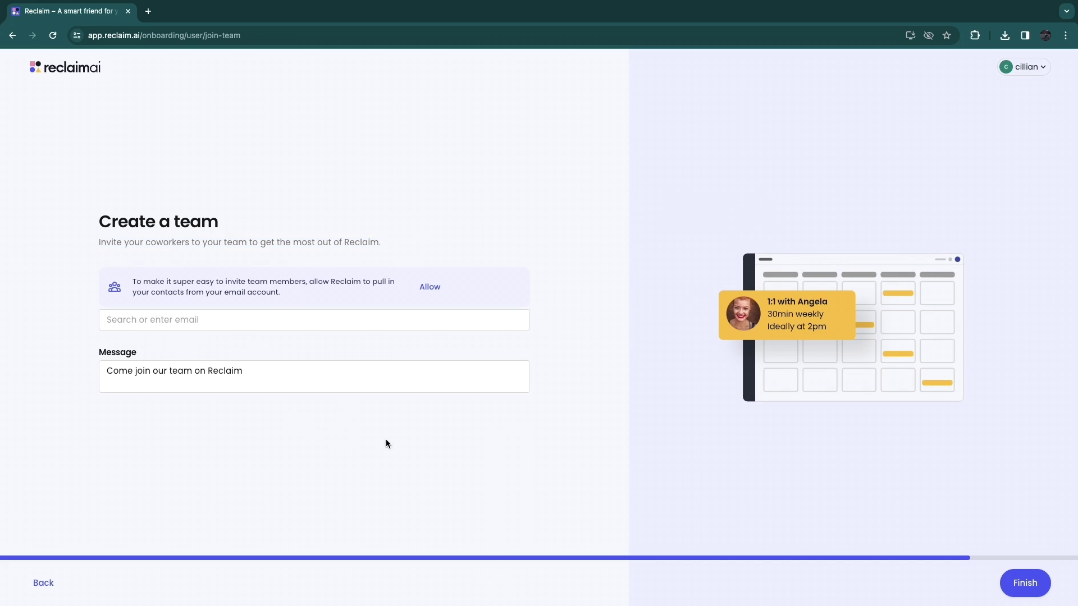
left_click(1026, 595)
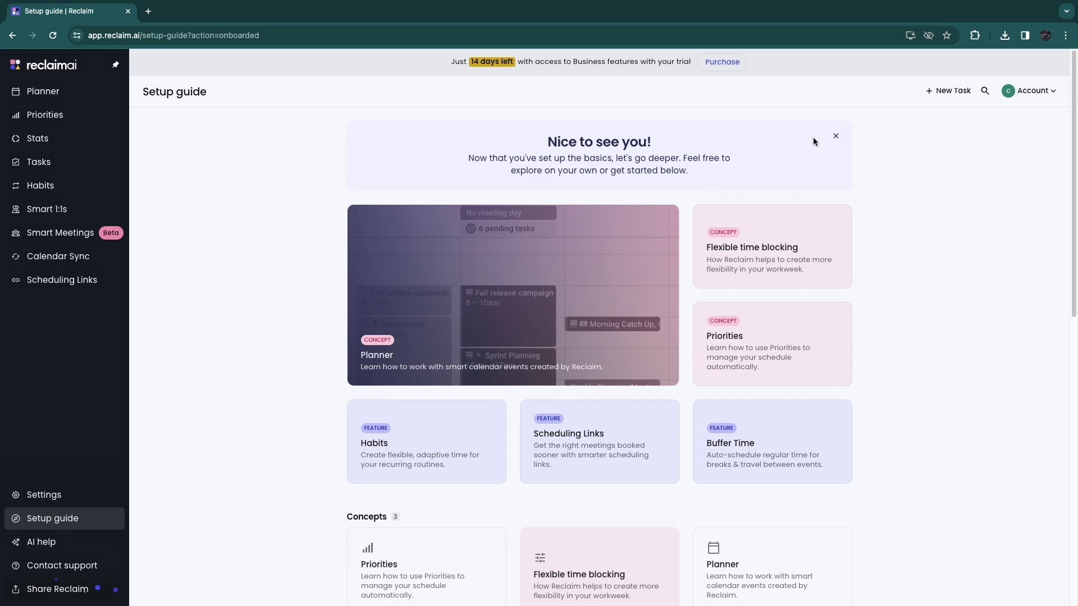
Dismiss the welcome banner, open the Planner week view, and show Monday's Morning Catch Up details
left_click(835, 137)
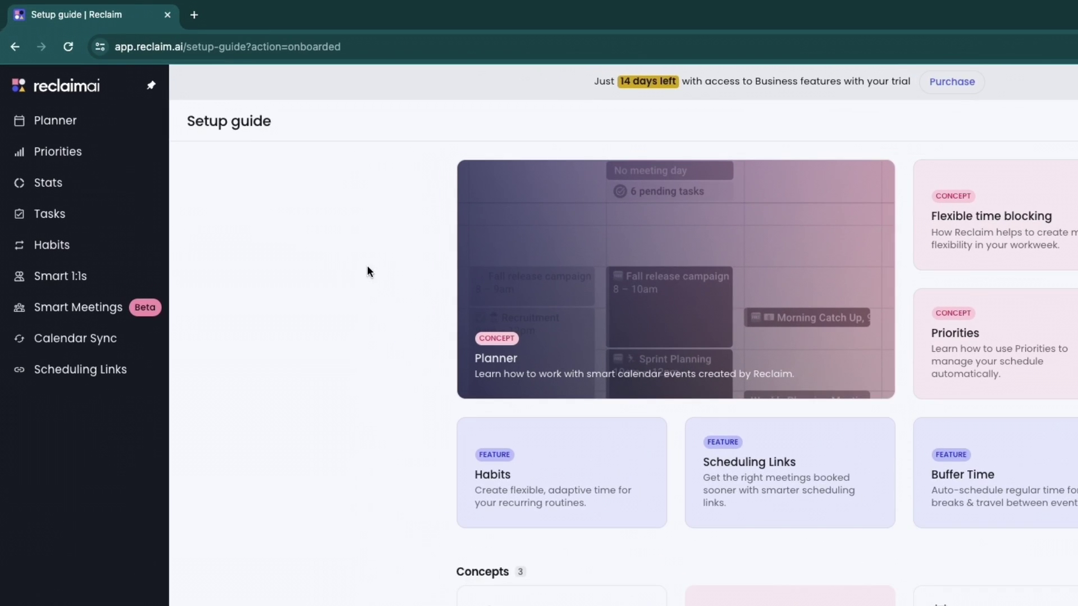
left_click(73, 134)
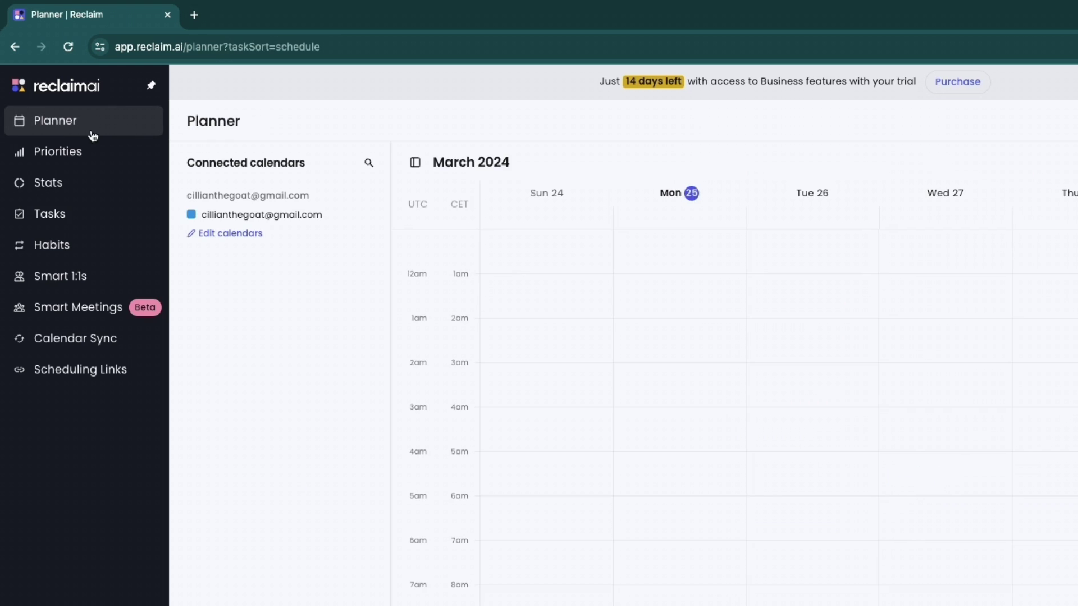
scroll(676, 443, "down", 3)
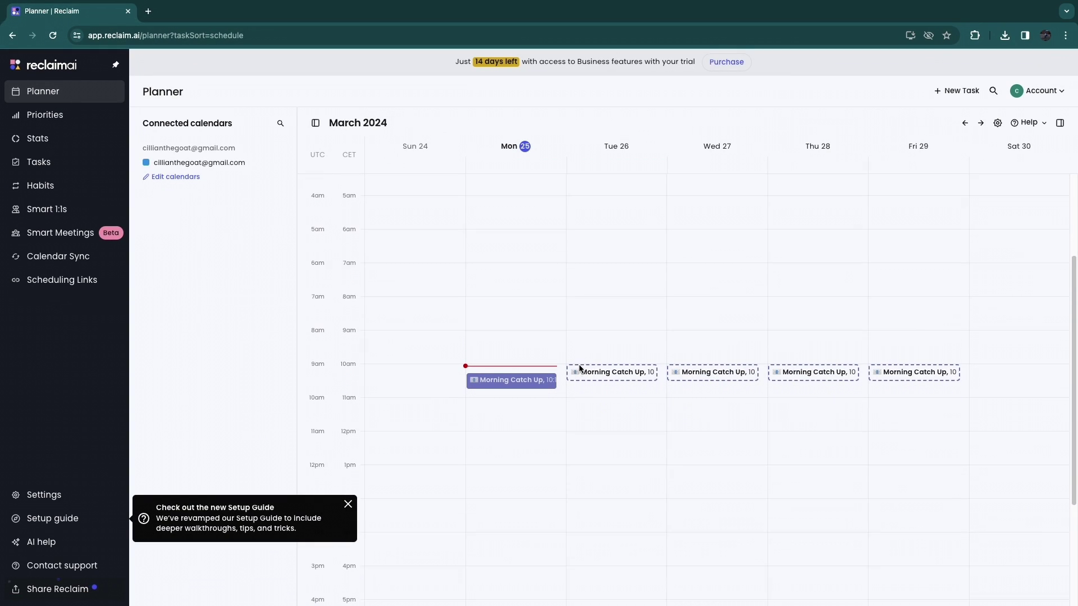
scroll(564, 371, "up", 3)
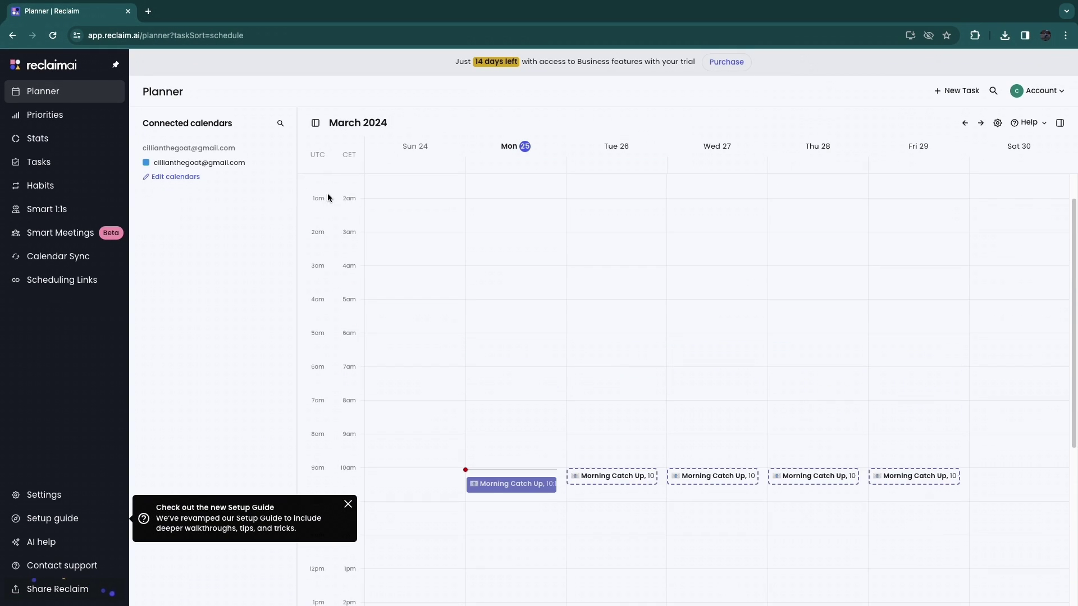
scroll(365, 326, "down", 5)
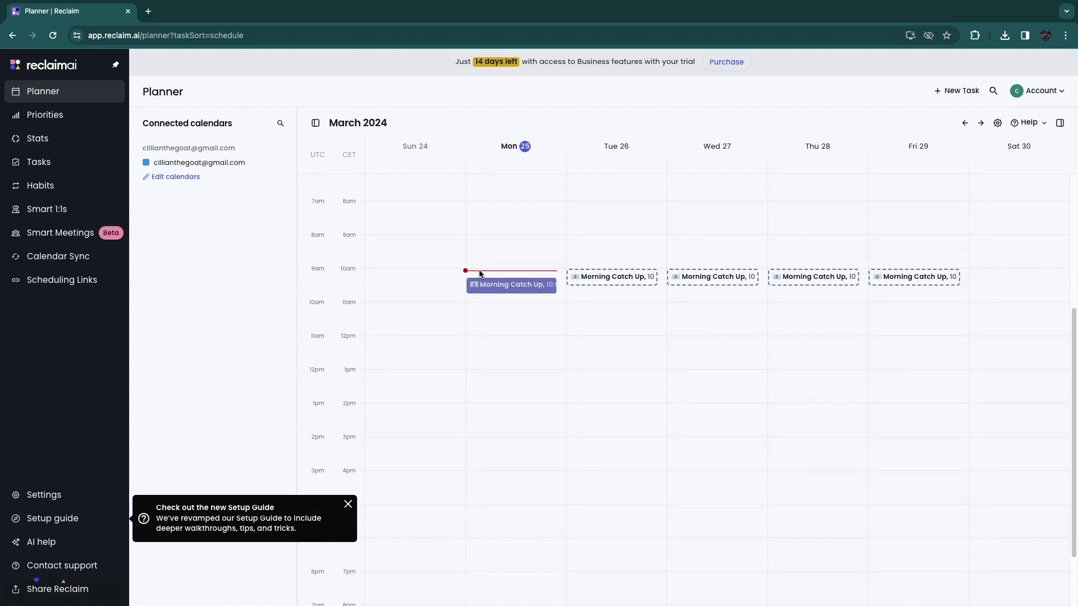
left_click(540, 288)
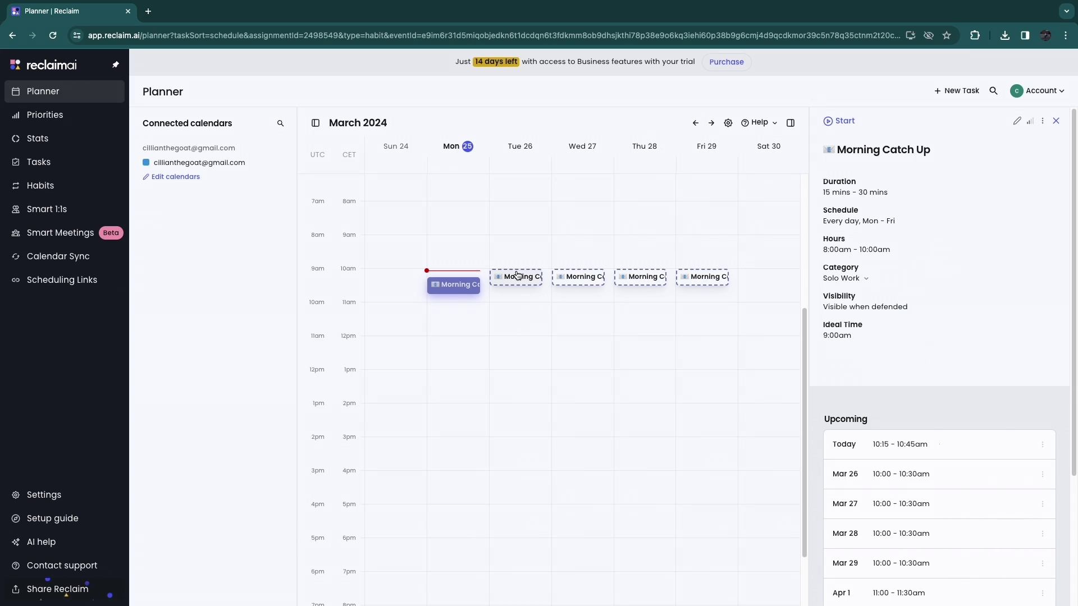
Edit the Morning Catch Up habit, changing Monday's end time to 8:15am
key("Escape")
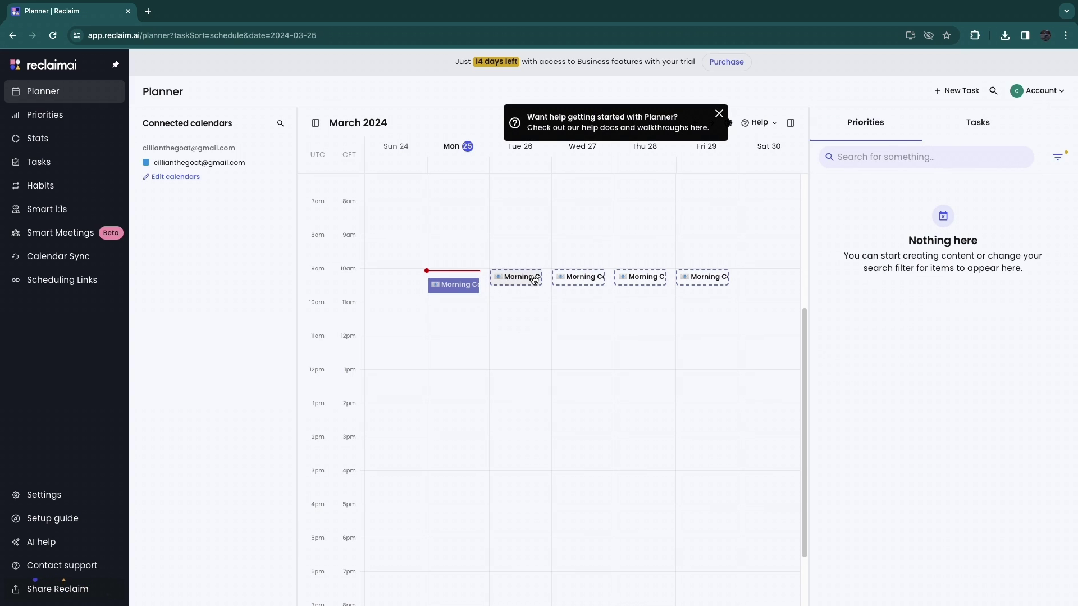
left_click(525, 283)
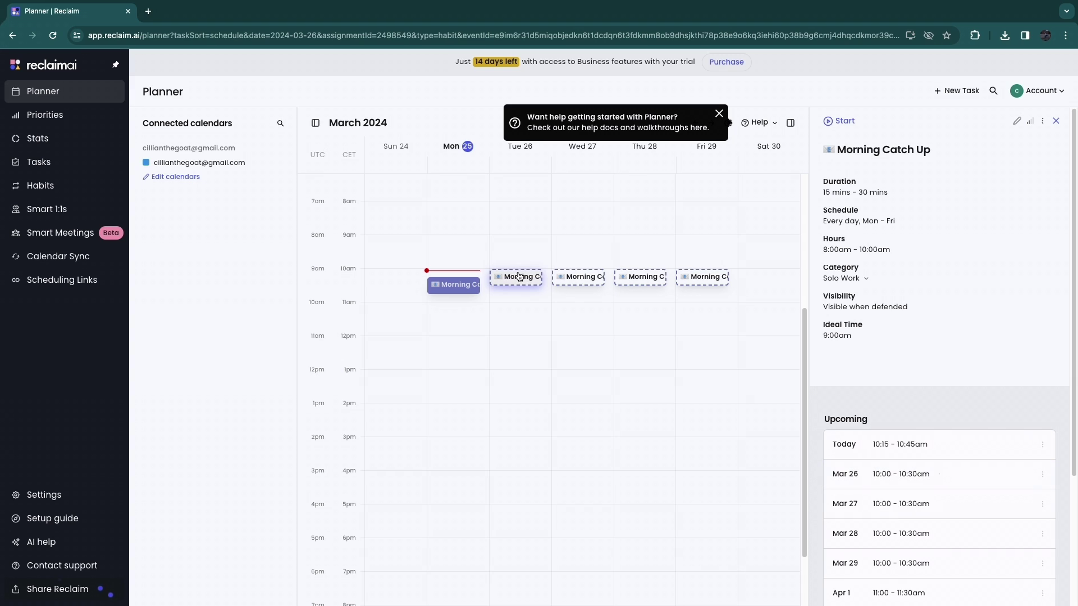
left_click(1019, 120)
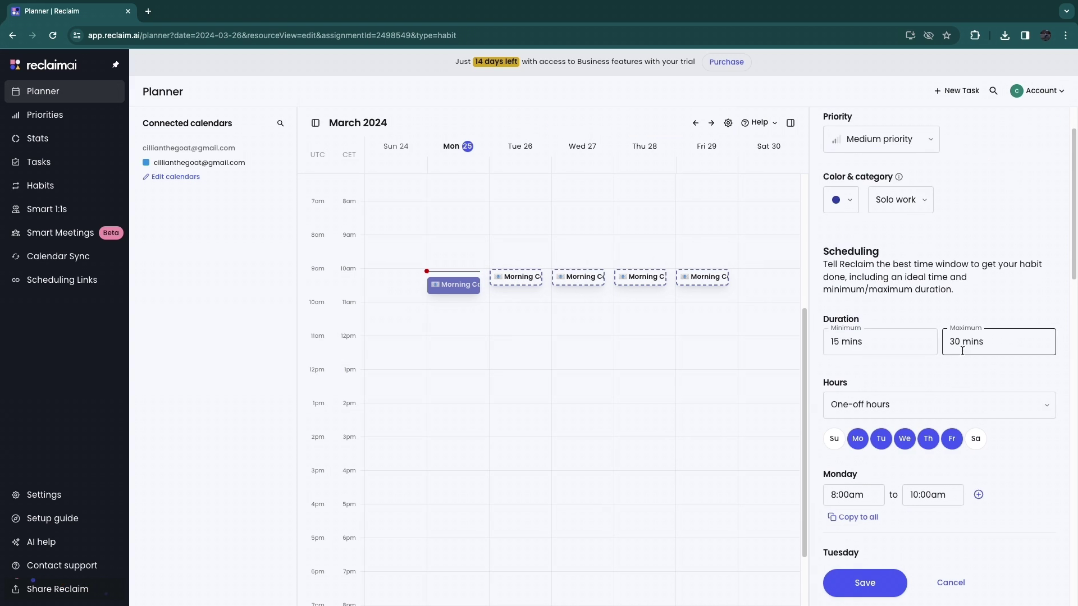
scroll(963, 351, "down", 2)
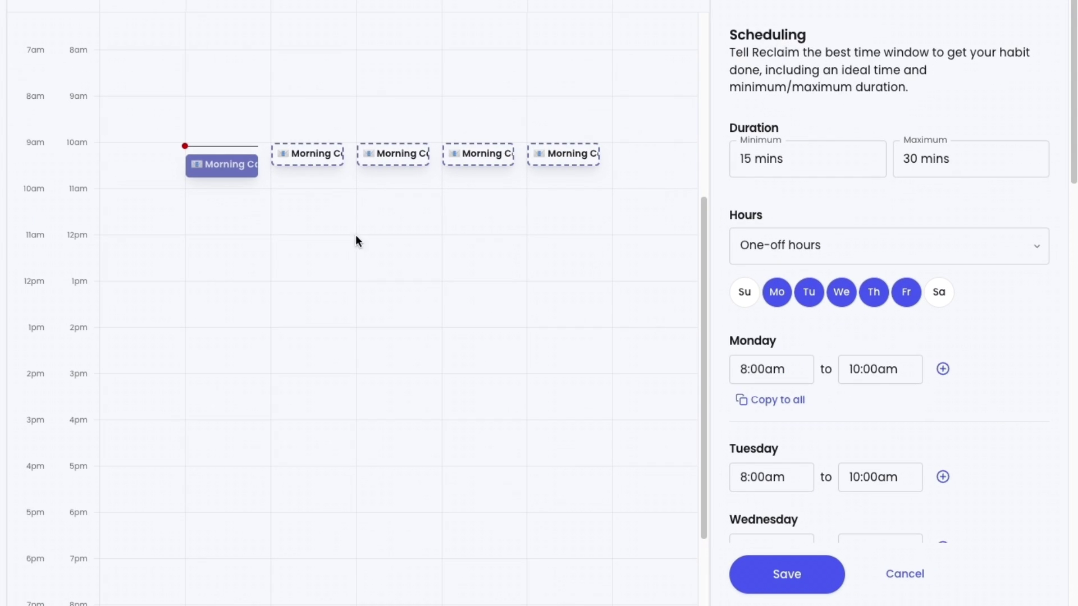
left_click(841, 369)
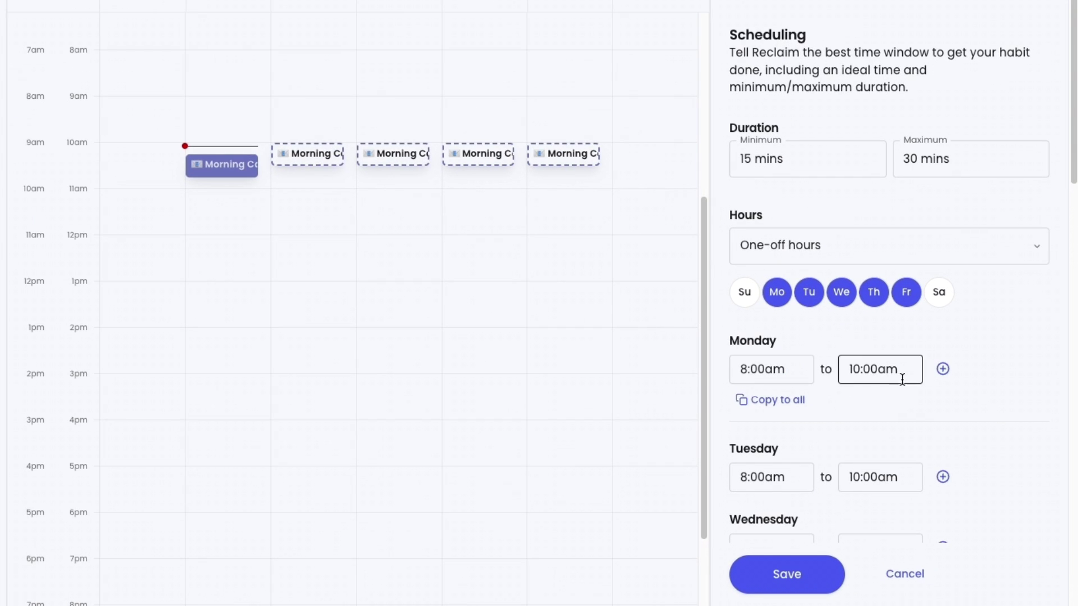
left_click(808, 370)
left_click(849, 370)
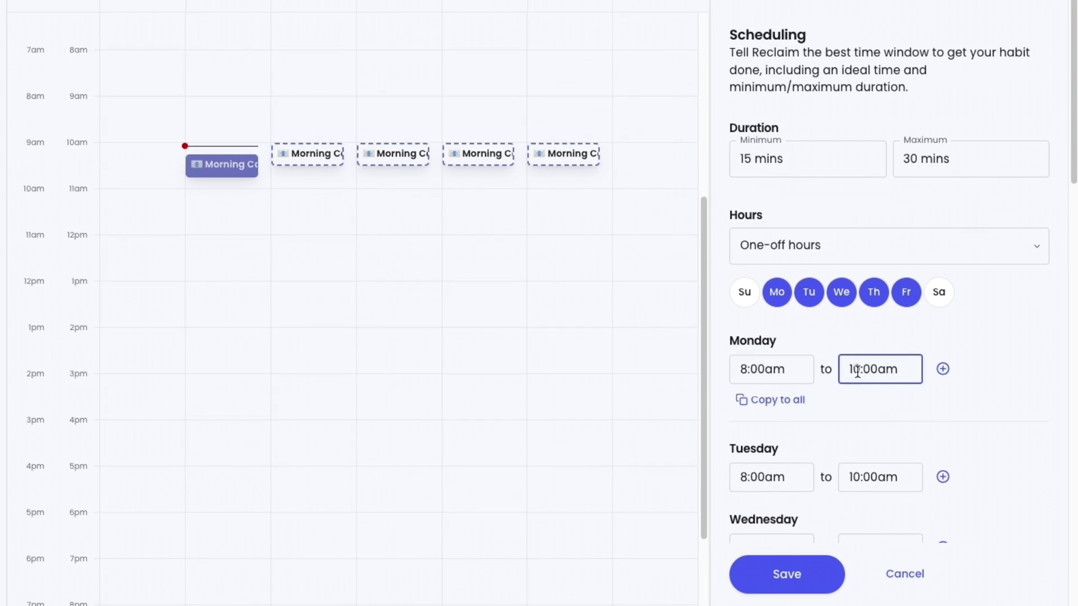
key("Delete")
type("8")
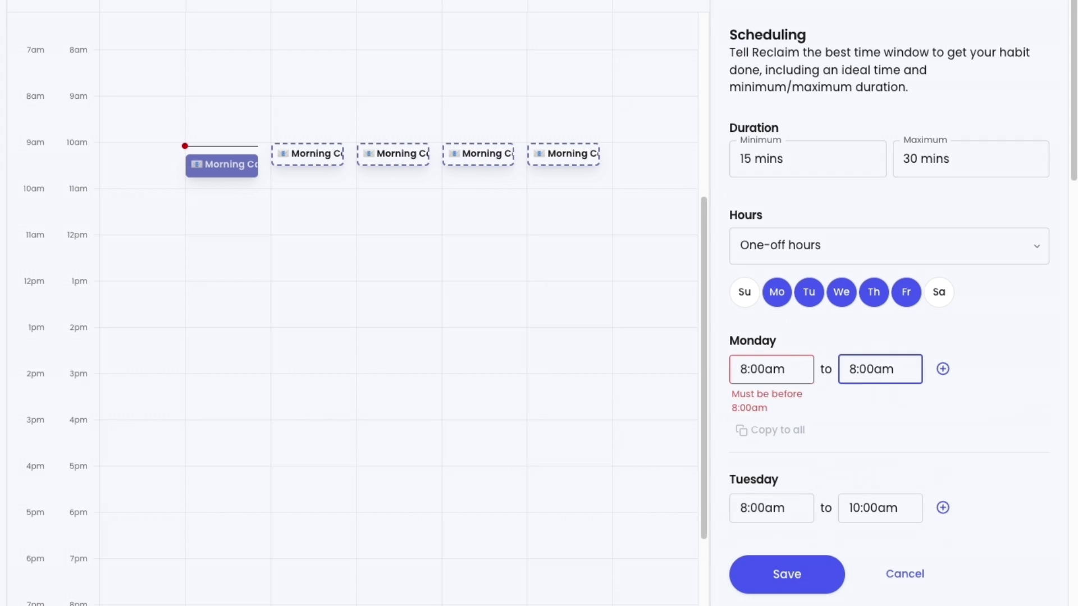
key("BackSpace")
key("Delete")
type("15")
Copy the 8:00–8:15am window to all weekdays and save the habit
scroll(874, 440, "down", 2)
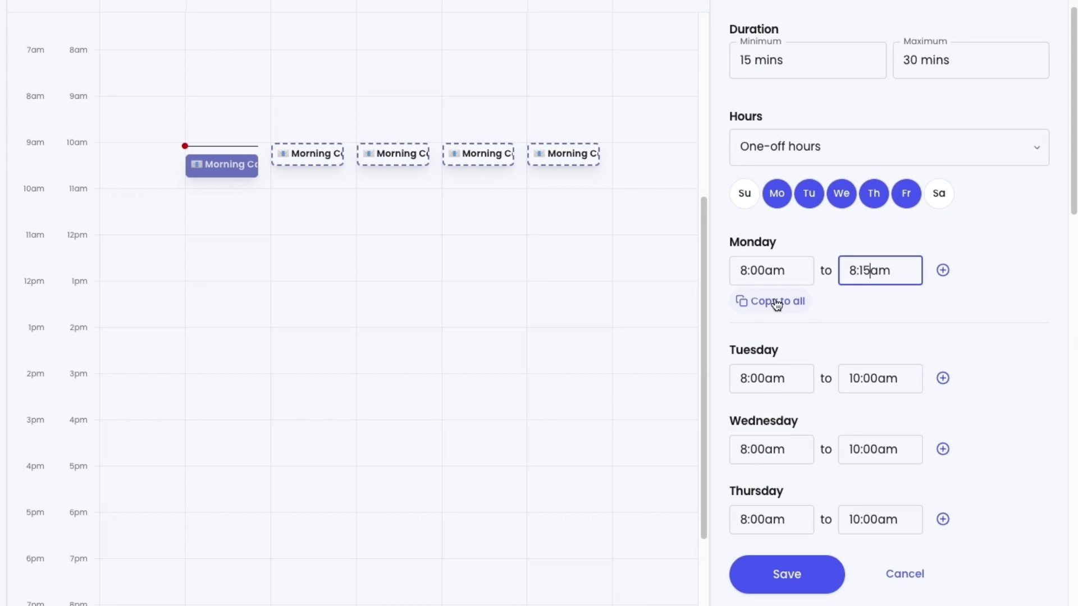
left_click(764, 305)
scroll(865, 345, "down", 2)
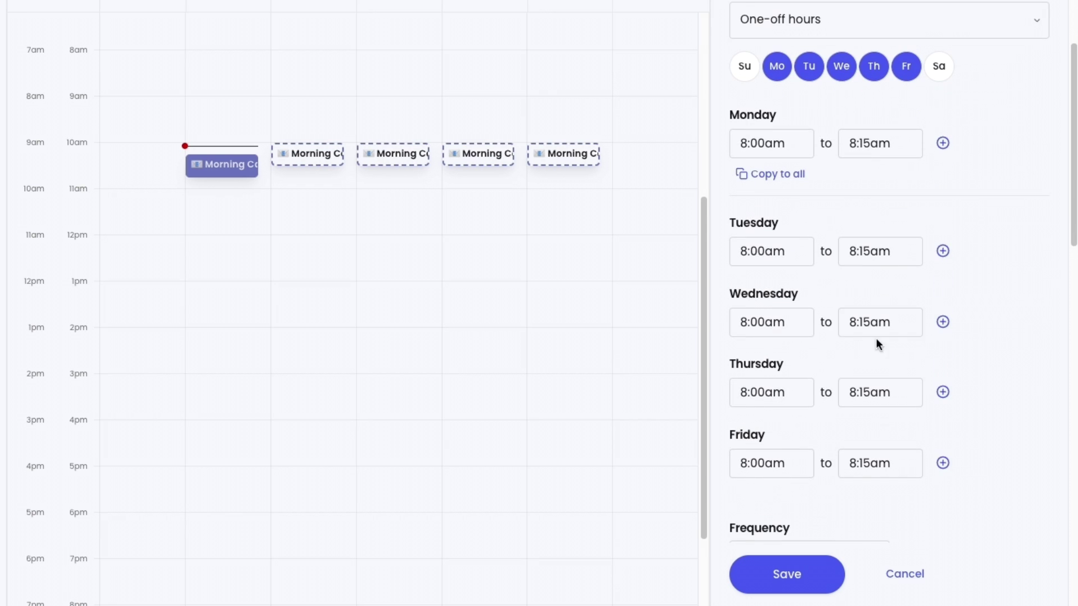
left_click(773, 587)
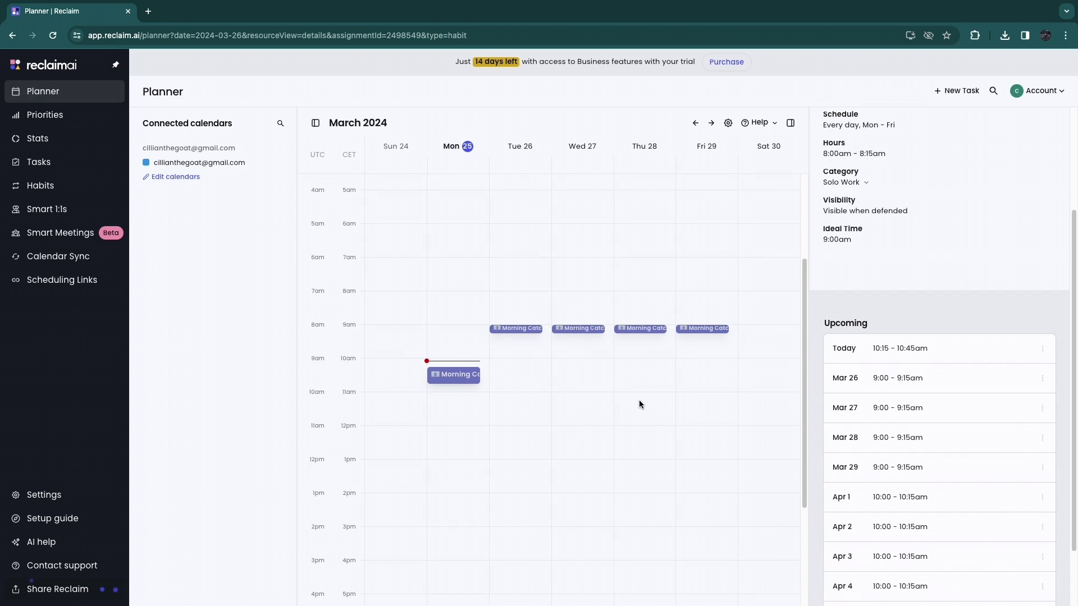
scroll(639, 400, "down", 1)
left_click(748, 323)
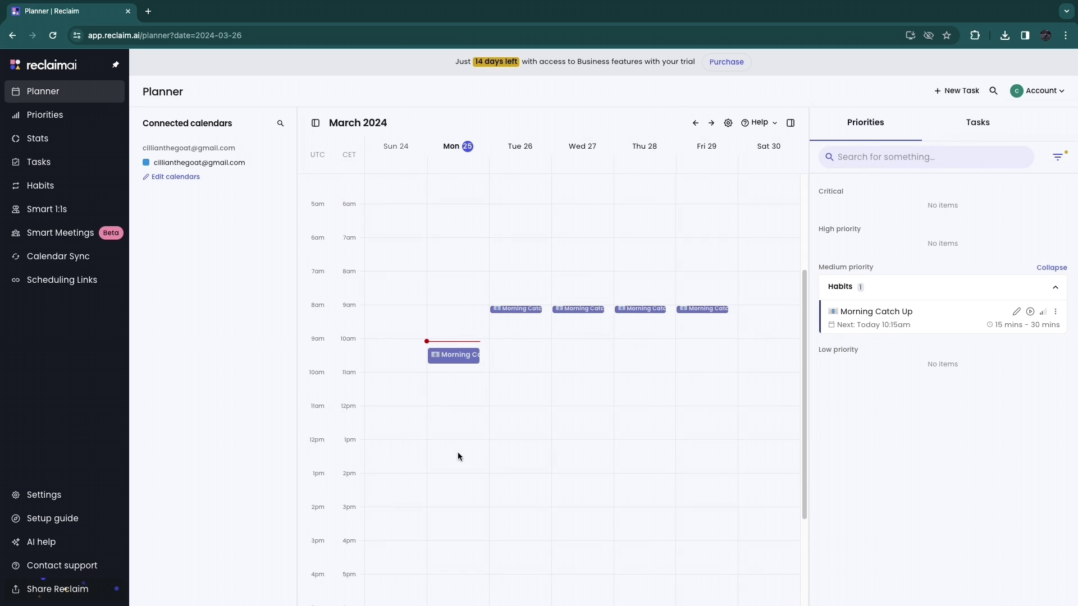
Start a new task 'competitor research' lasting 1 hr 30 min as one unsplit block
left_click(947, 87)
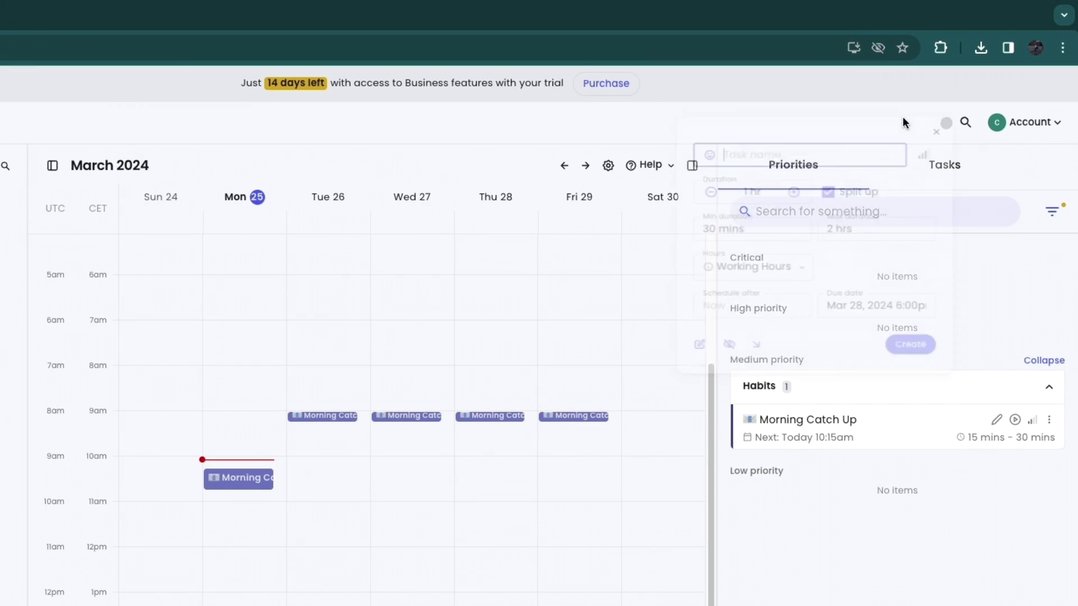
left_click(936, 132)
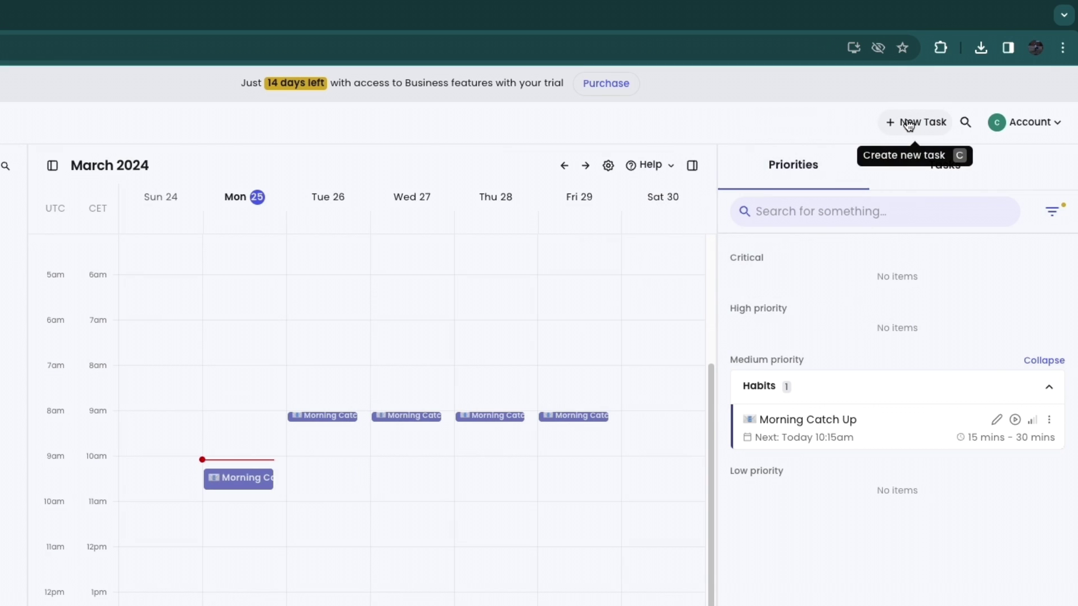
left_click(910, 124)
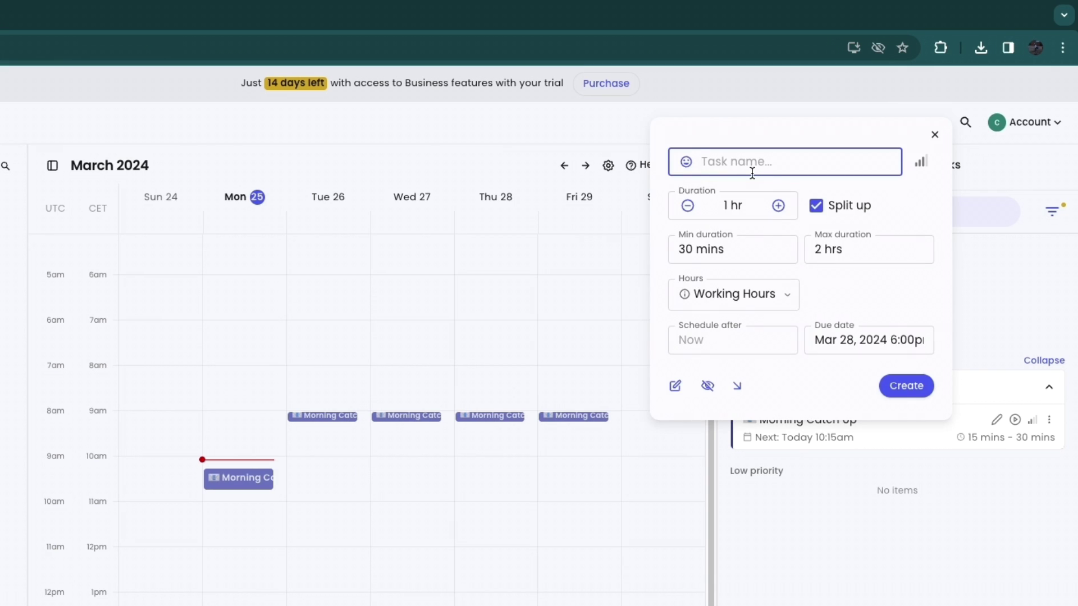
type("competitoi")
type(" research")
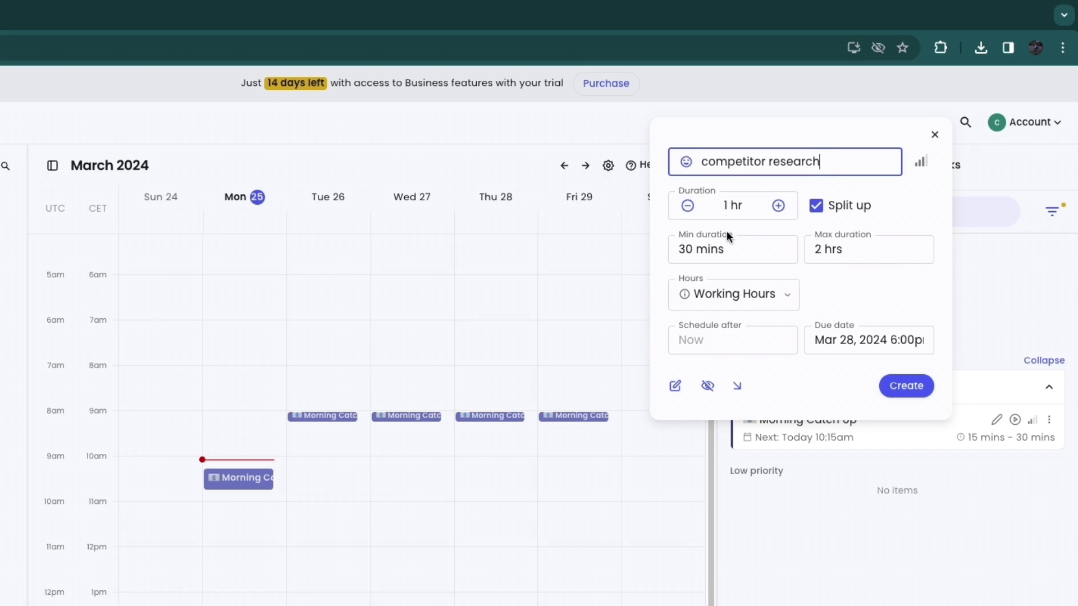
left_click(779, 206)
left_click(779, 206)
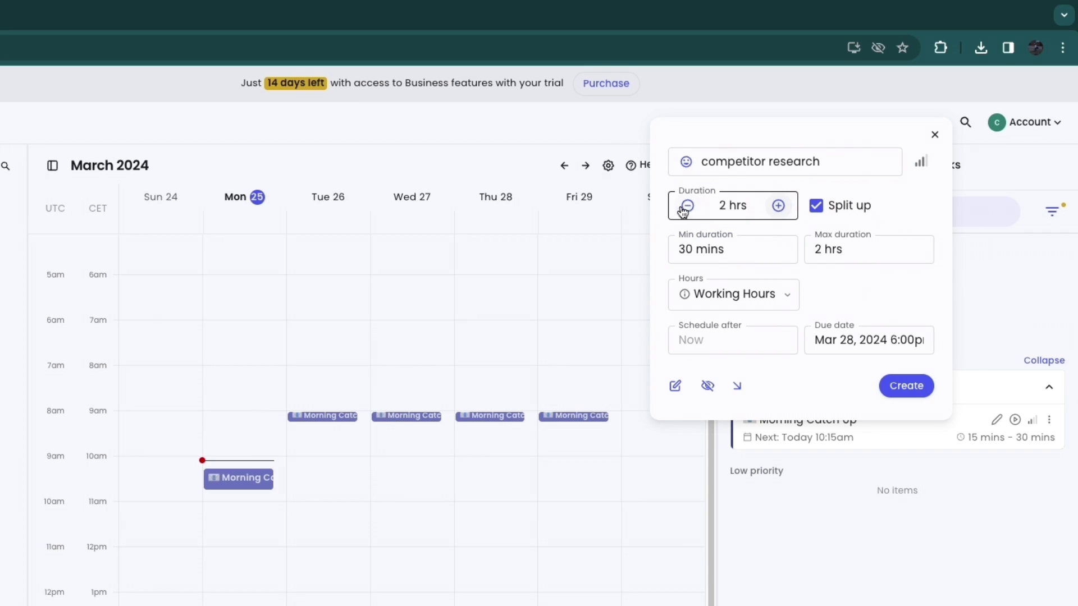
left_click(687, 206)
left_click(817, 210)
left_click(820, 212)
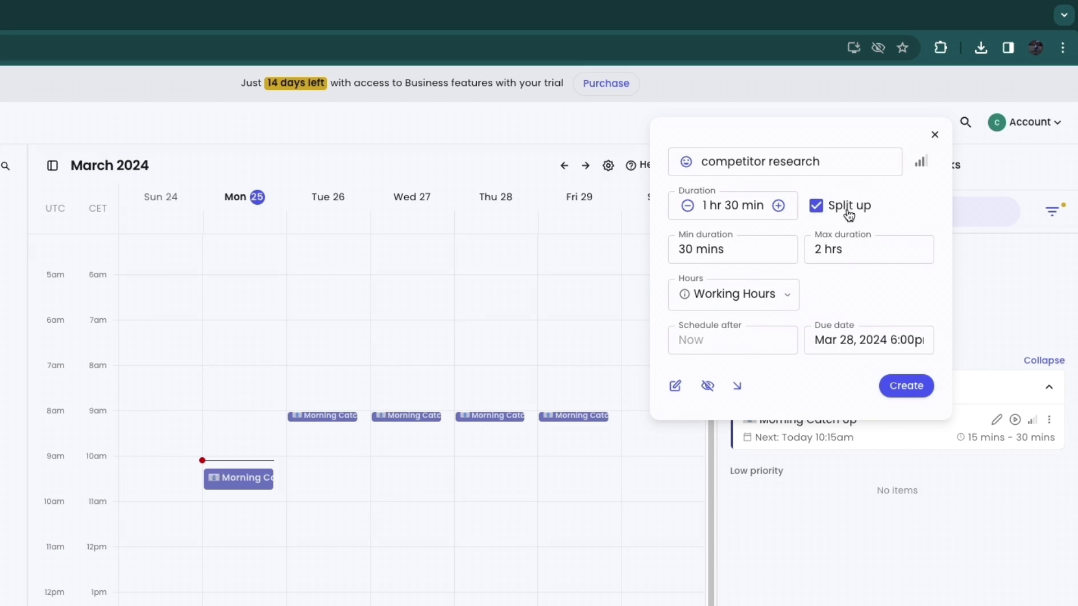
left_click(815, 208)
left_click(815, 205)
left_click(684, 250)
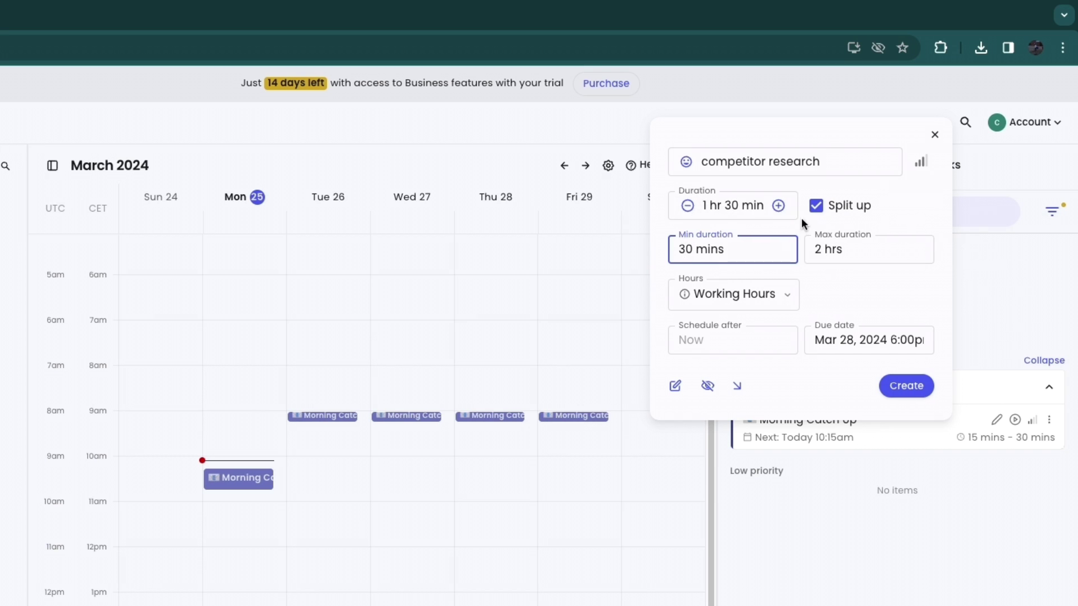
left_click(815, 208)
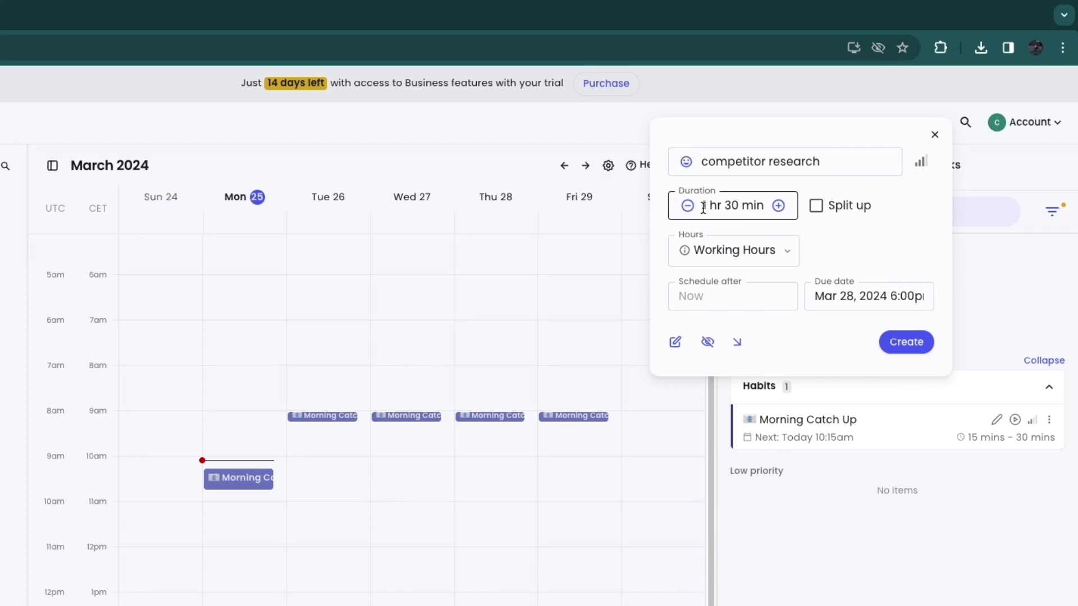
Keep Working Hours, set the due date to Mar 26, and create the task
left_click(728, 253)
left_click(704, 289)
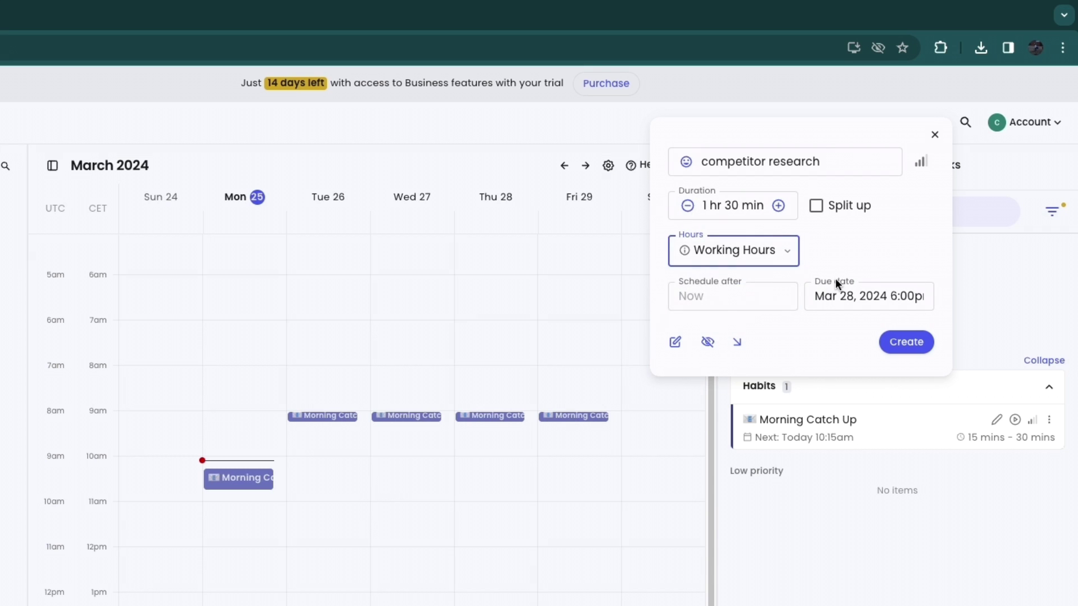
left_click(862, 297)
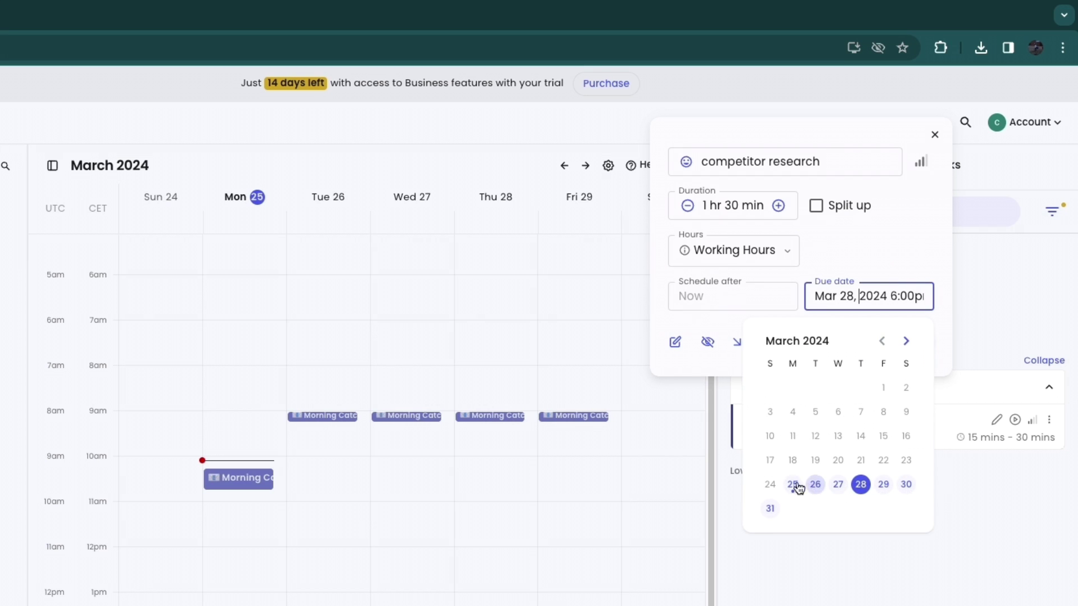
left_click(816, 484)
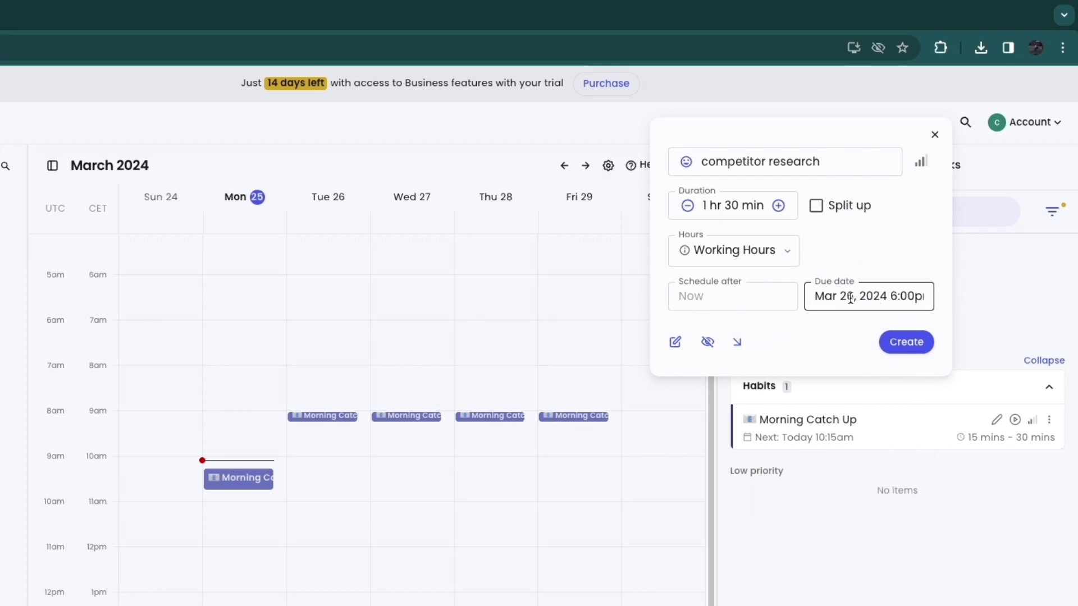
left_click(915, 343)
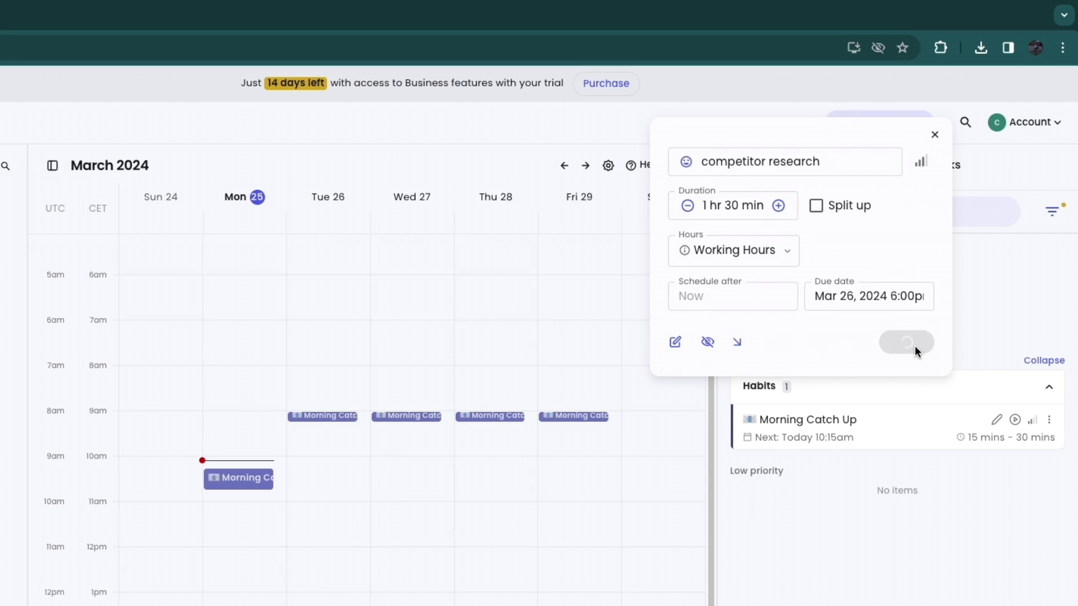
Drag the competitor research block to Tuesday 26 at 9:15–10:45am
left_click_drag(449, 393, 508, 359)
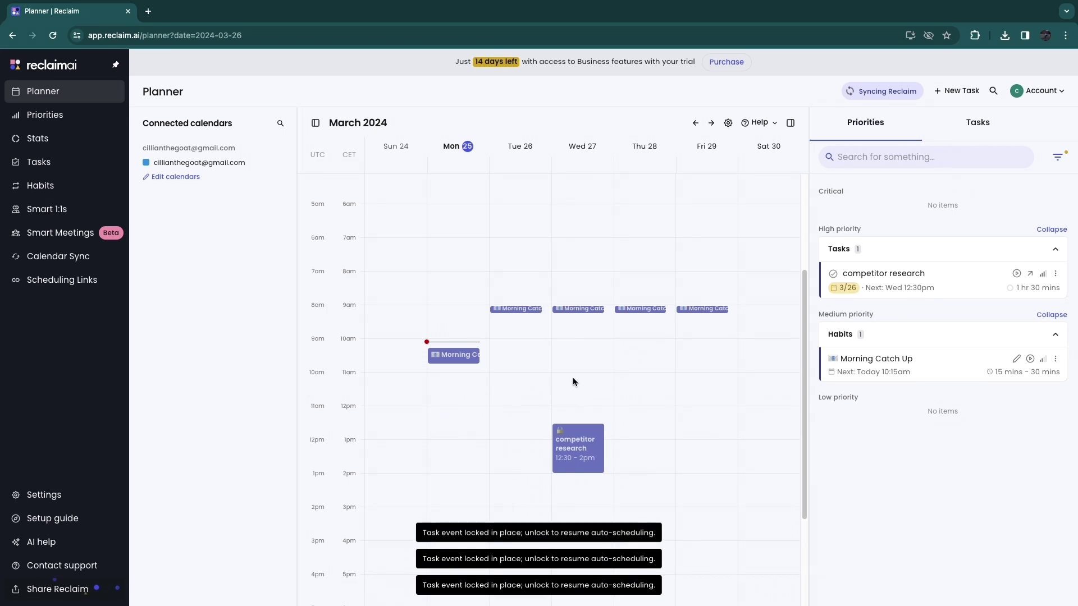
left_click_drag(582, 431, 508, 354)
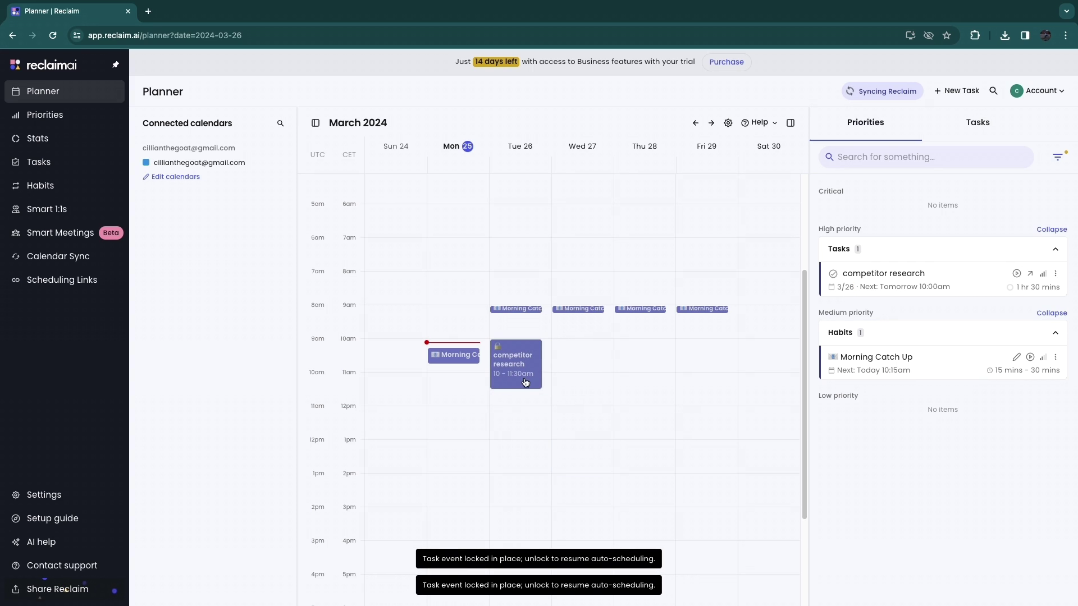
left_click_drag(516, 360, 516, 335)
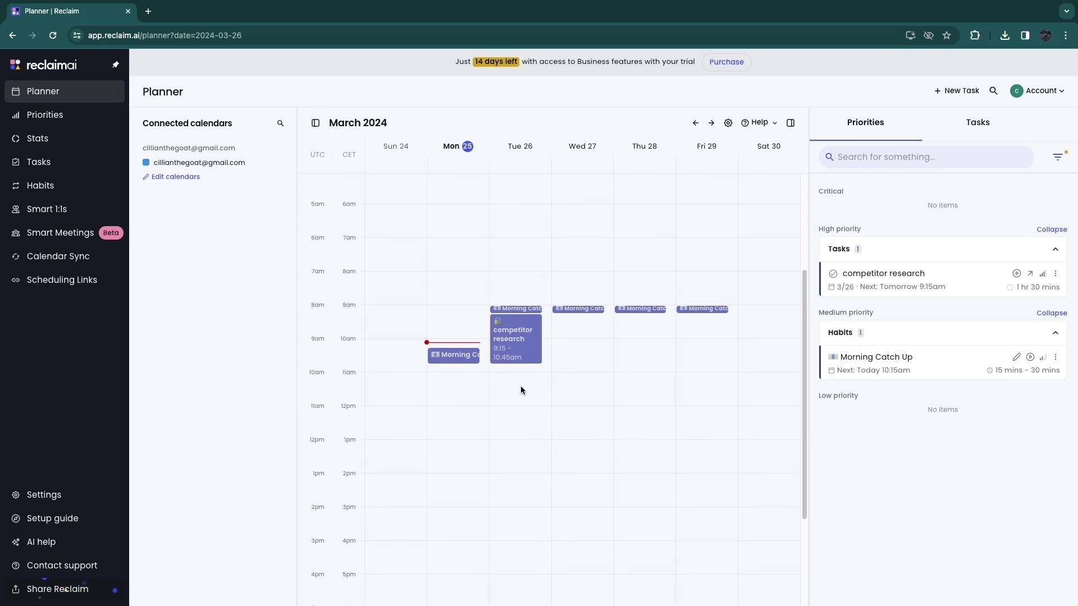
left_click(41, 119)
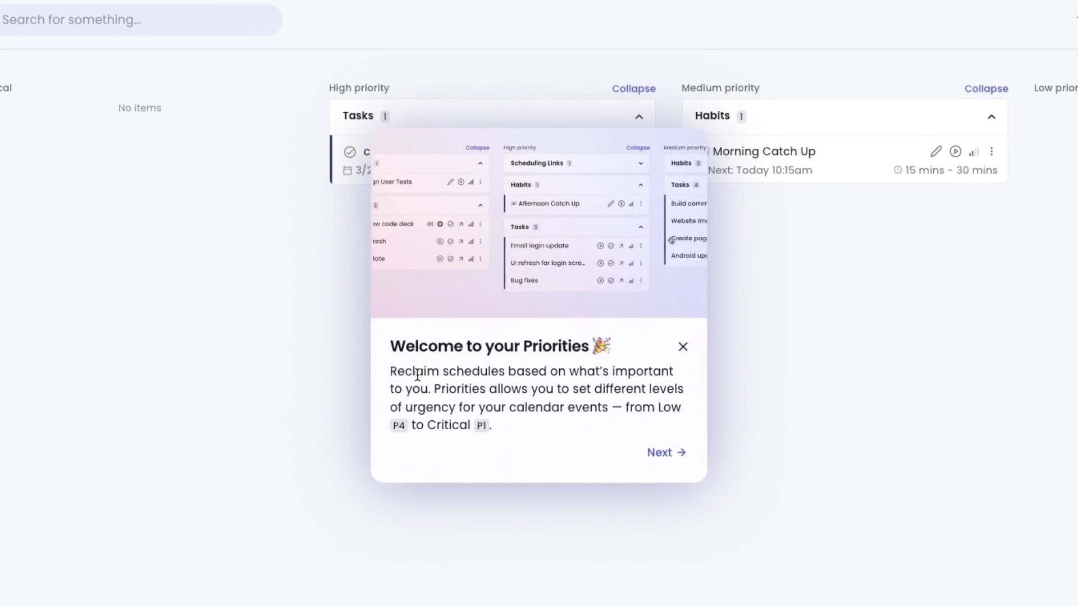
Dismiss the Priorities tour and change competitor research to Medium priority
left_click_drag(435, 373, 515, 443)
left_click(662, 454)
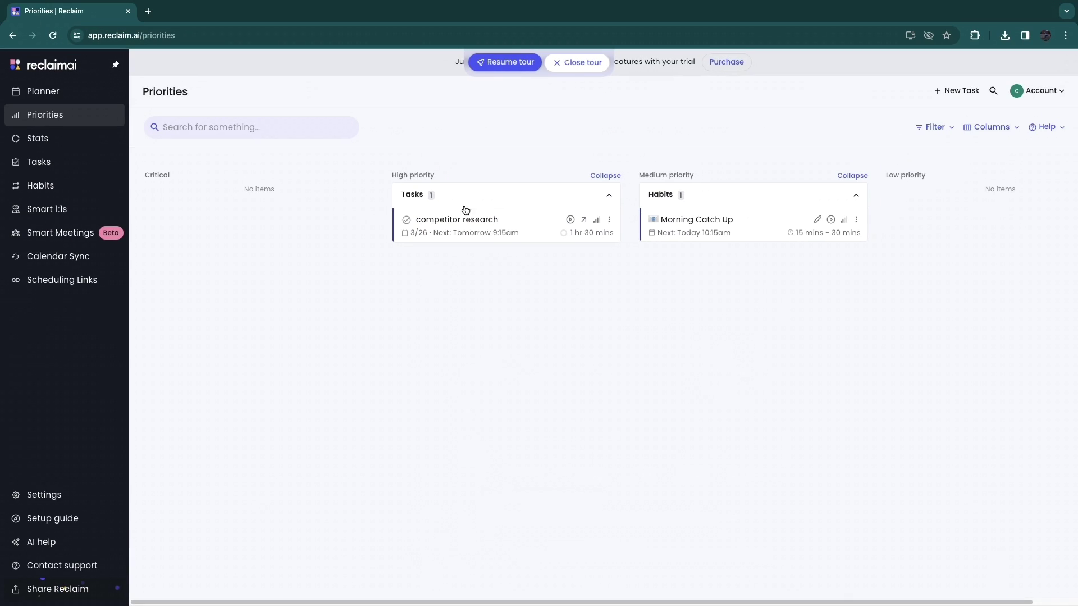
left_click(530, 225)
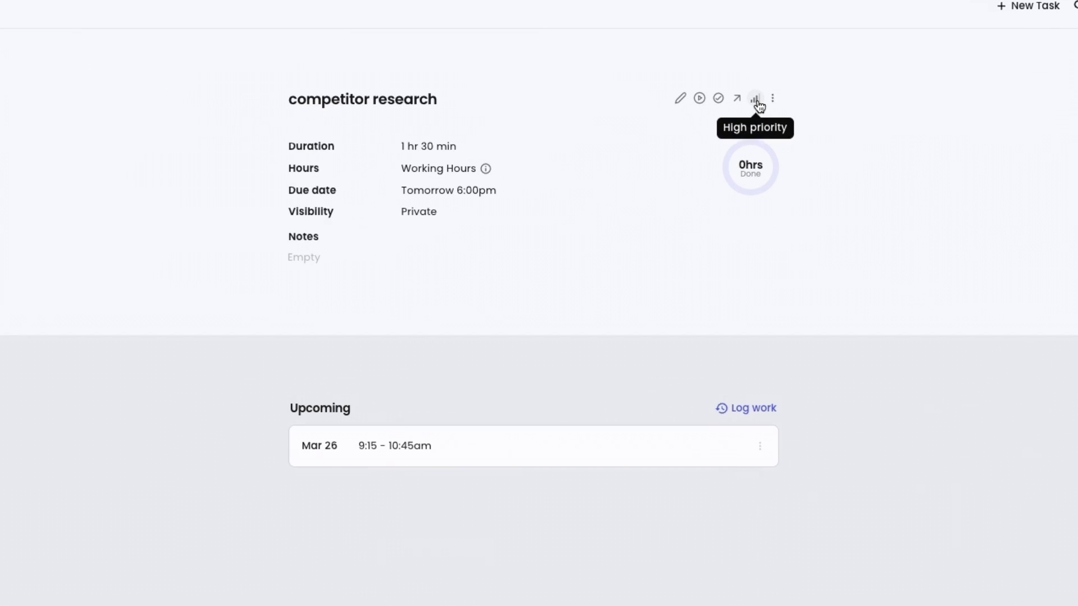
left_click(757, 100)
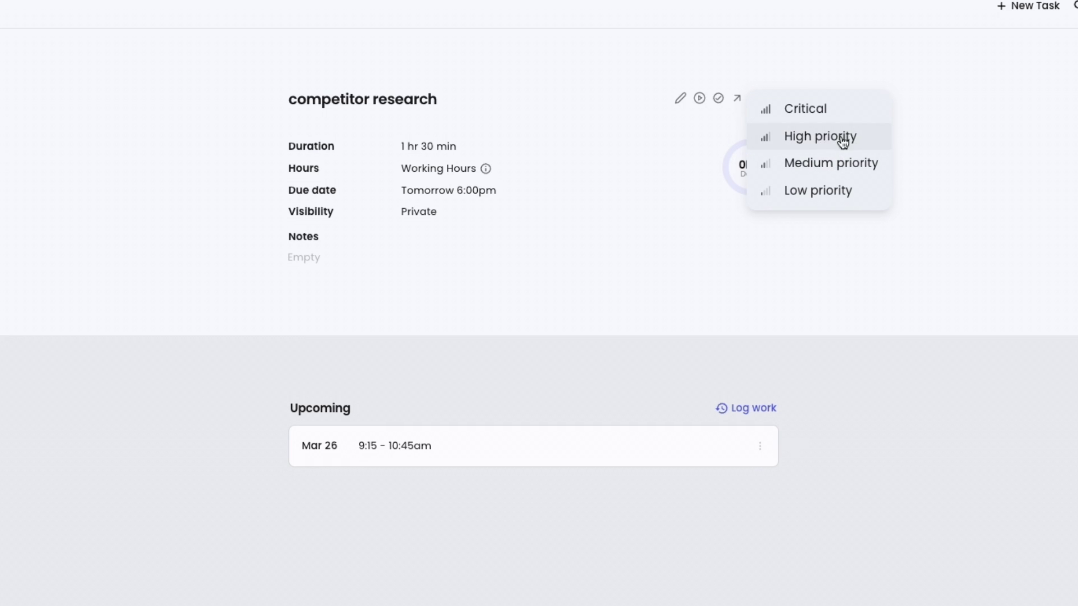
left_click(822, 163)
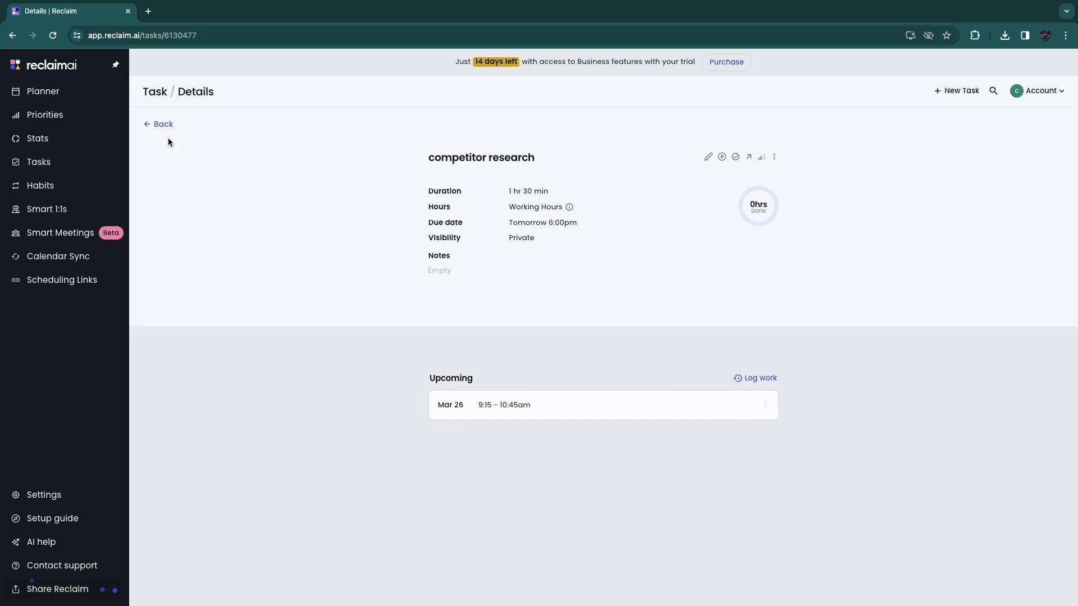
left_click(163, 124)
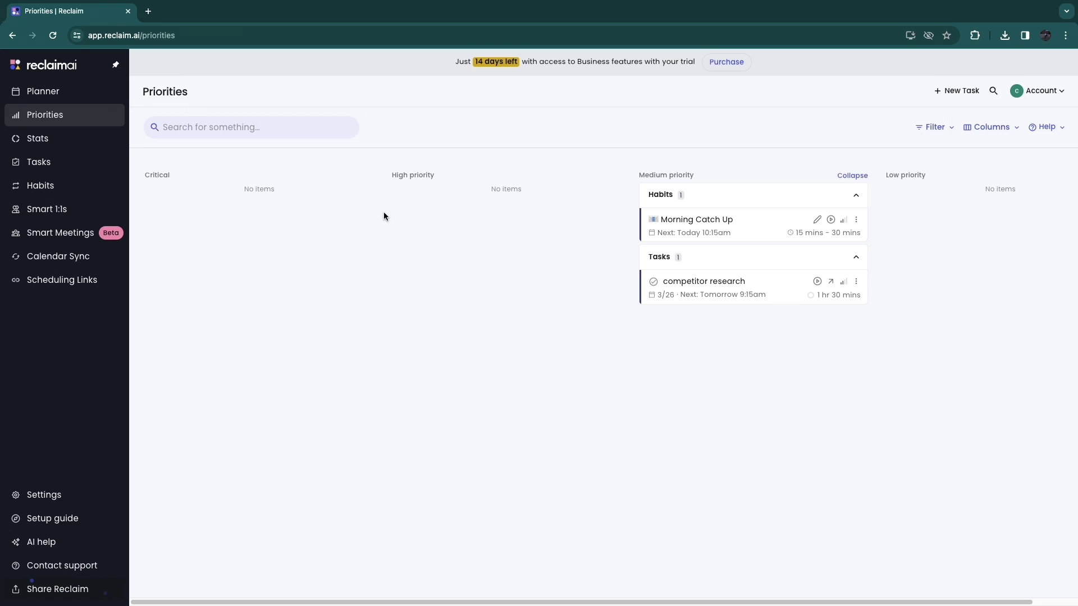
Back on the weekly planner, start a new task with Critical priority
left_click(728, 276)
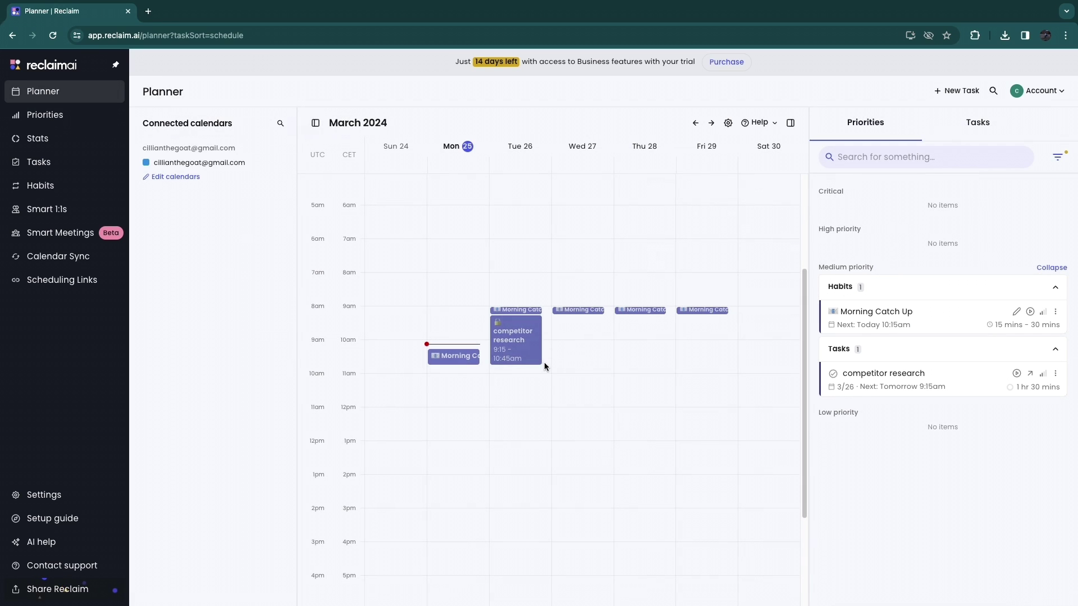
left_click(958, 91)
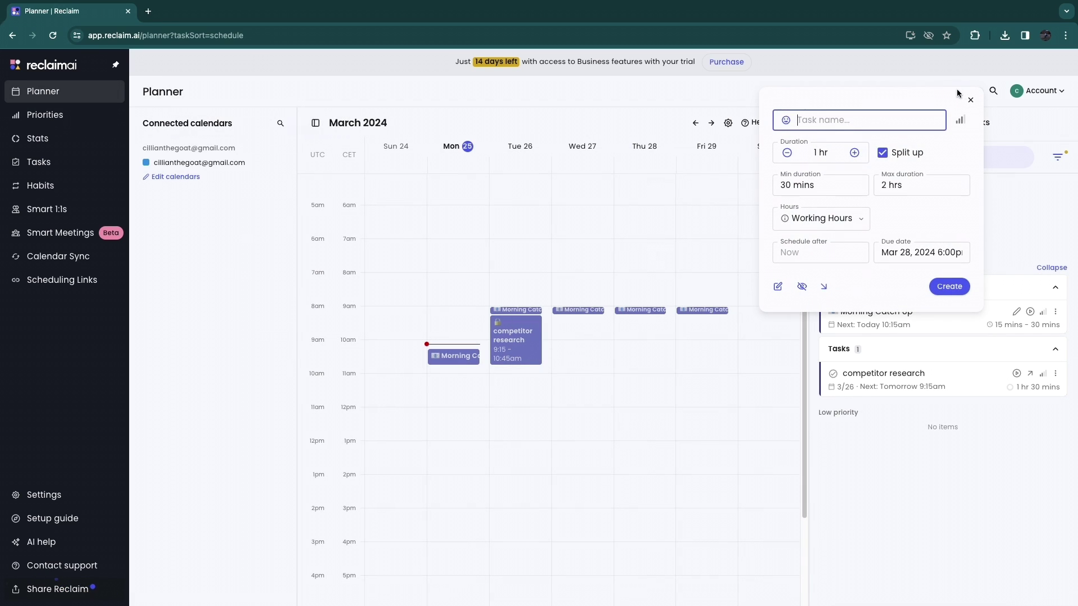
left_click(960, 120)
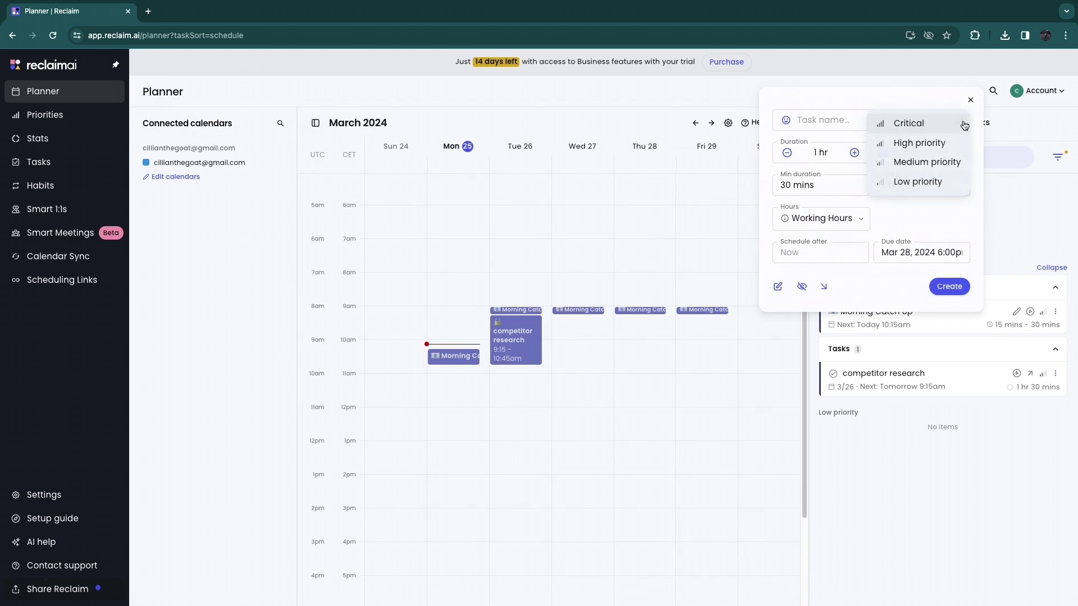
left_click(902, 124)
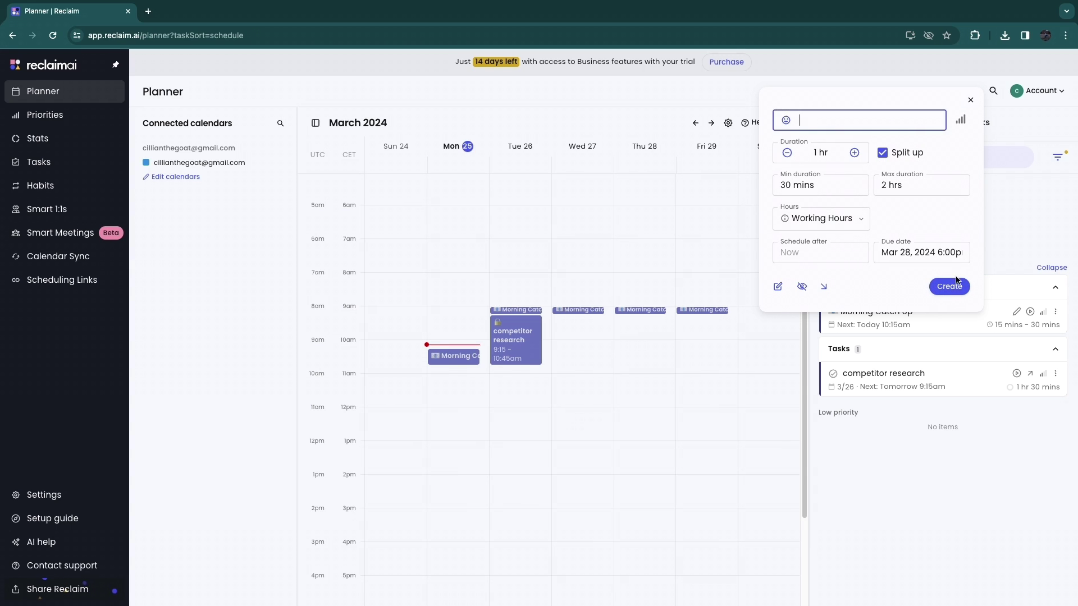
Create the 1 hr task, review its 10:45–11:45am booking, then open the Stats page
left_click(943, 289)
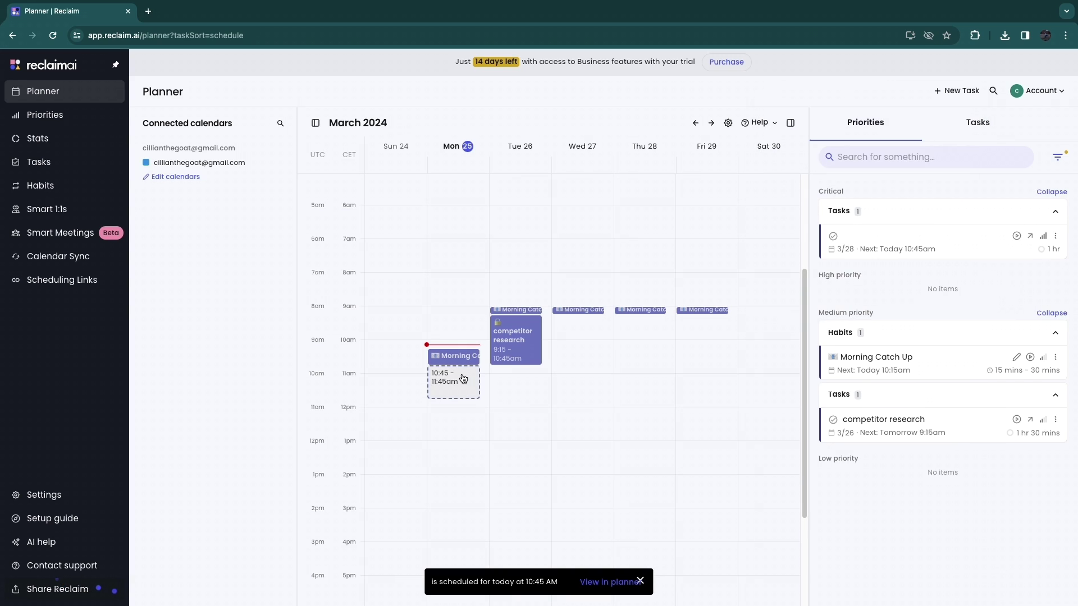
left_click(461, 380)
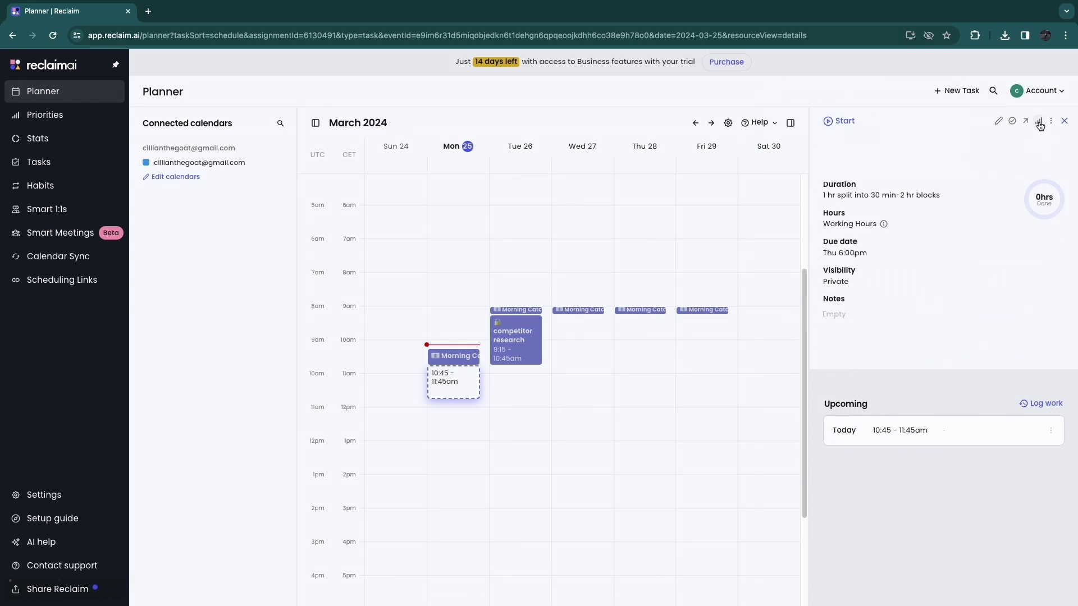
left_click(77, 140)
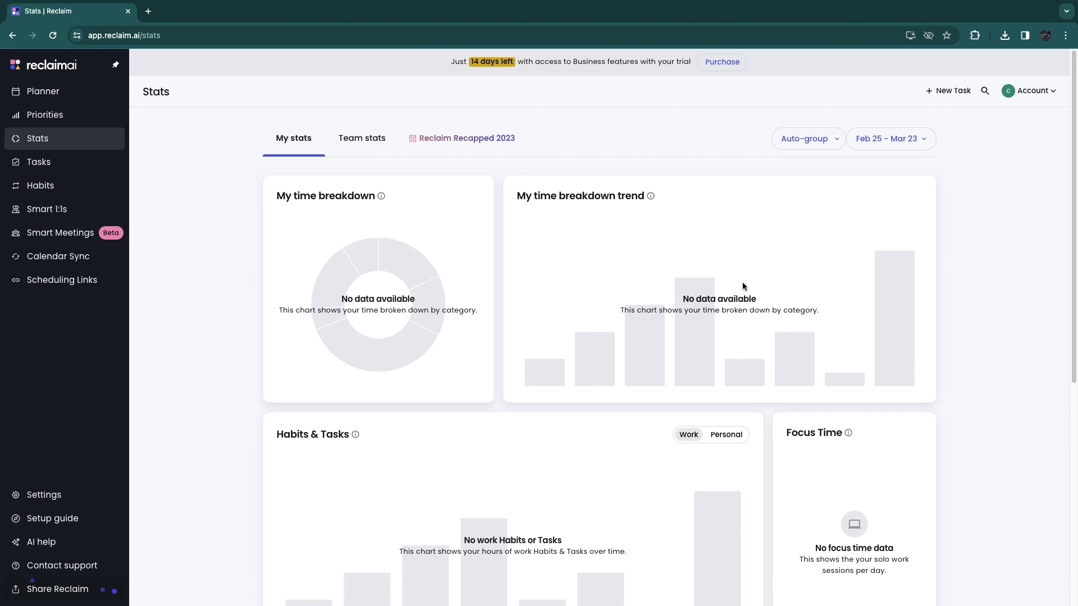
Look through the empty My stats charts, then switch to the Team stats tab
scroll(707, 323, "down", 1)
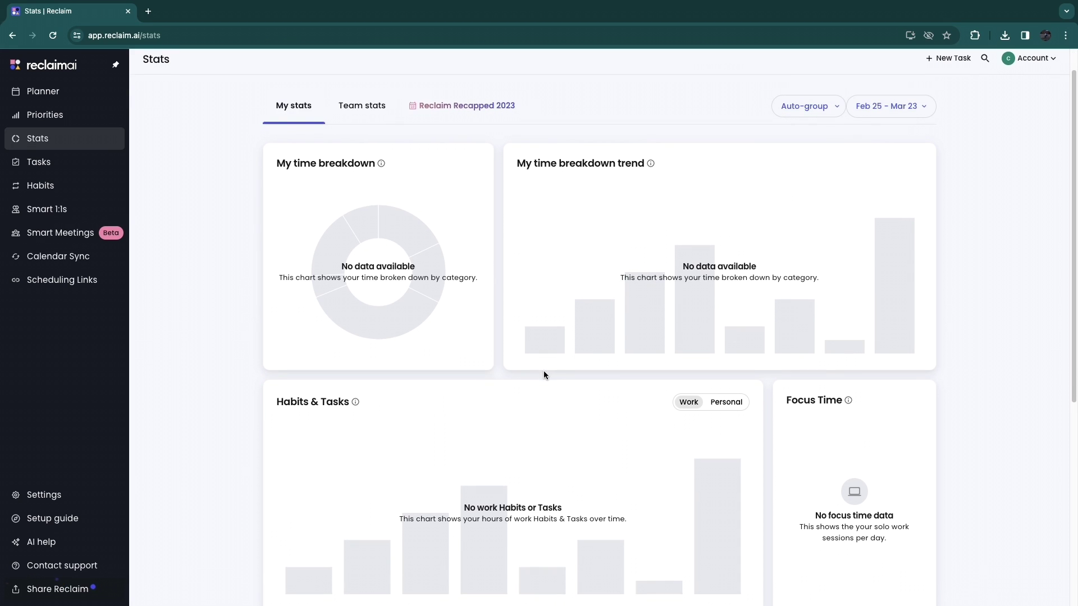
scroll(544, 375, "down", 2)
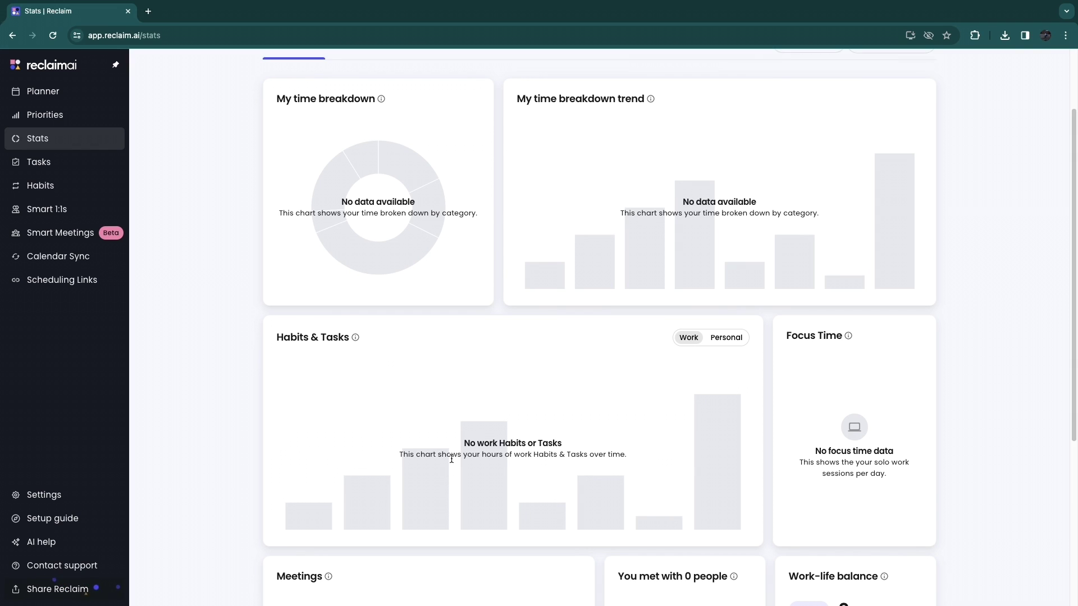
scroll(451, 460, "down", 5)
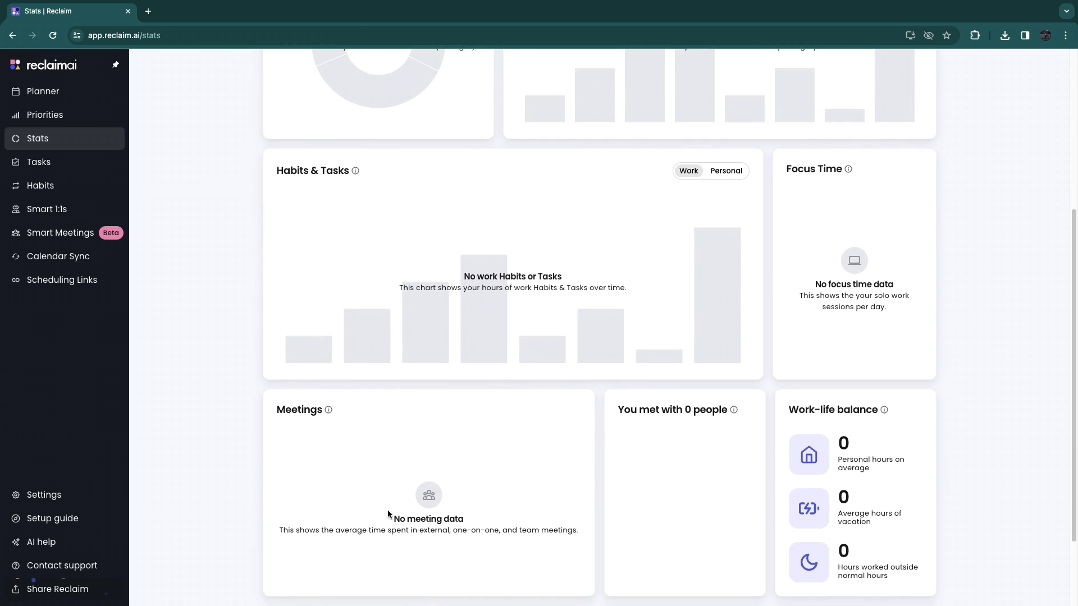
scroll(416, 520, "down", 1)
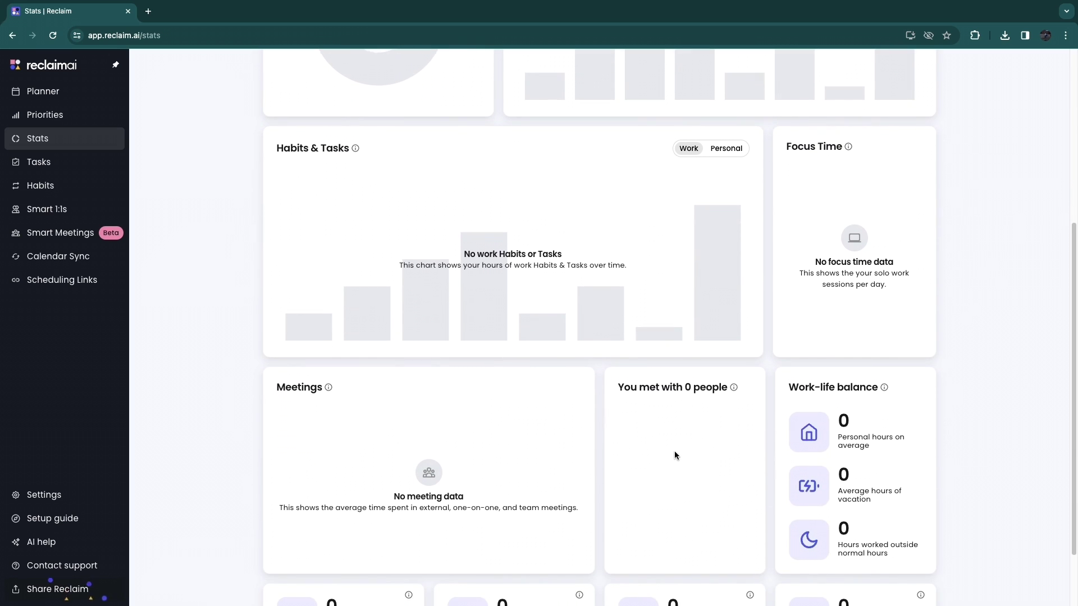
scroll(888, 467, "down", 1)
scroll(886, 470, "down", 2)
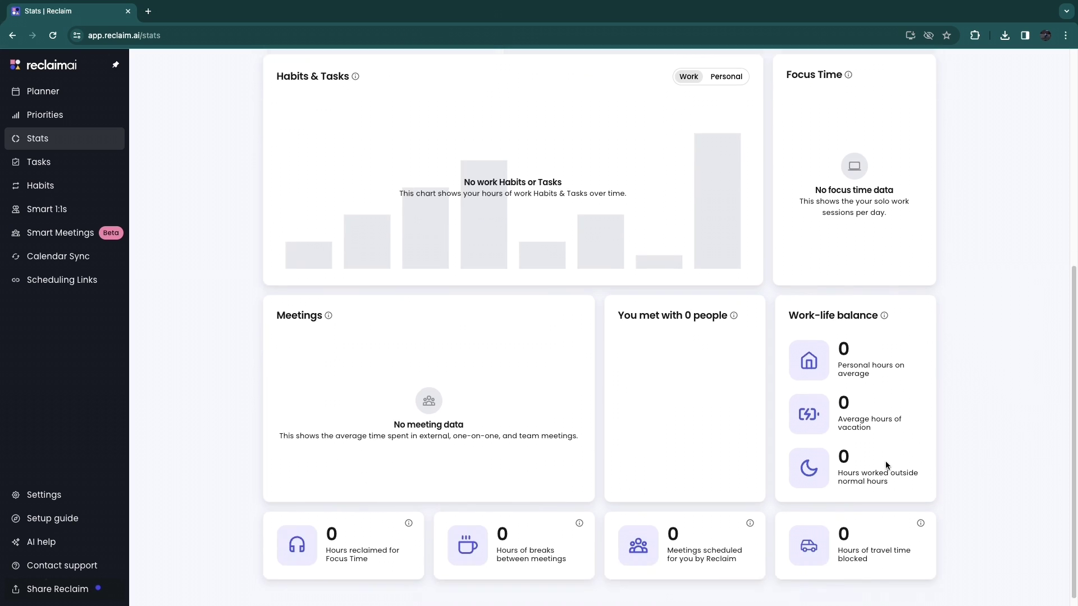
scroll(850, 207, "up", 3)
scroll(618, 292, "up", 5)
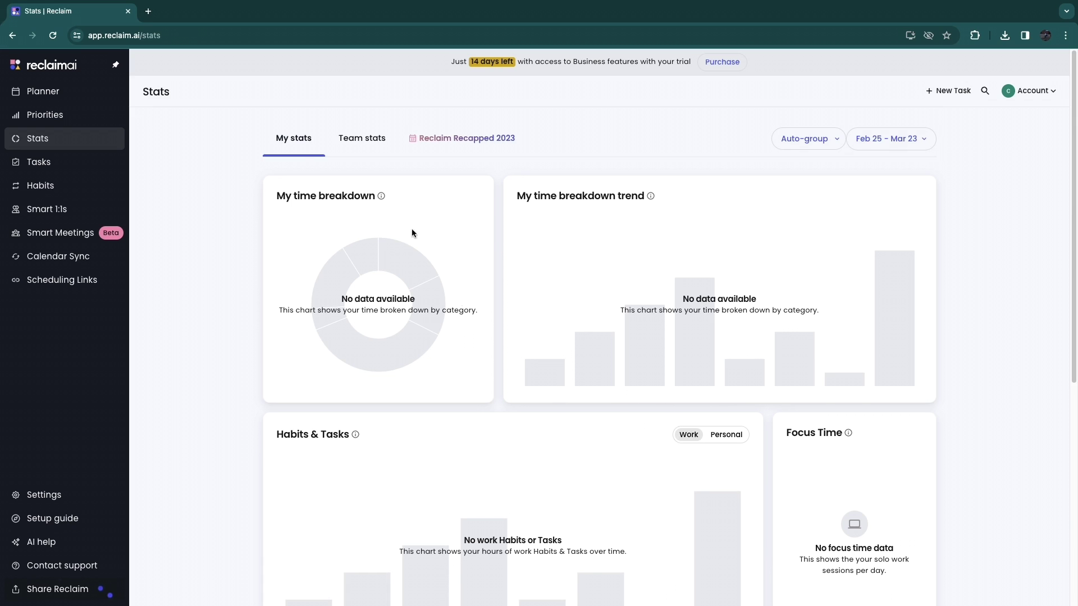
left_click(374, 138)
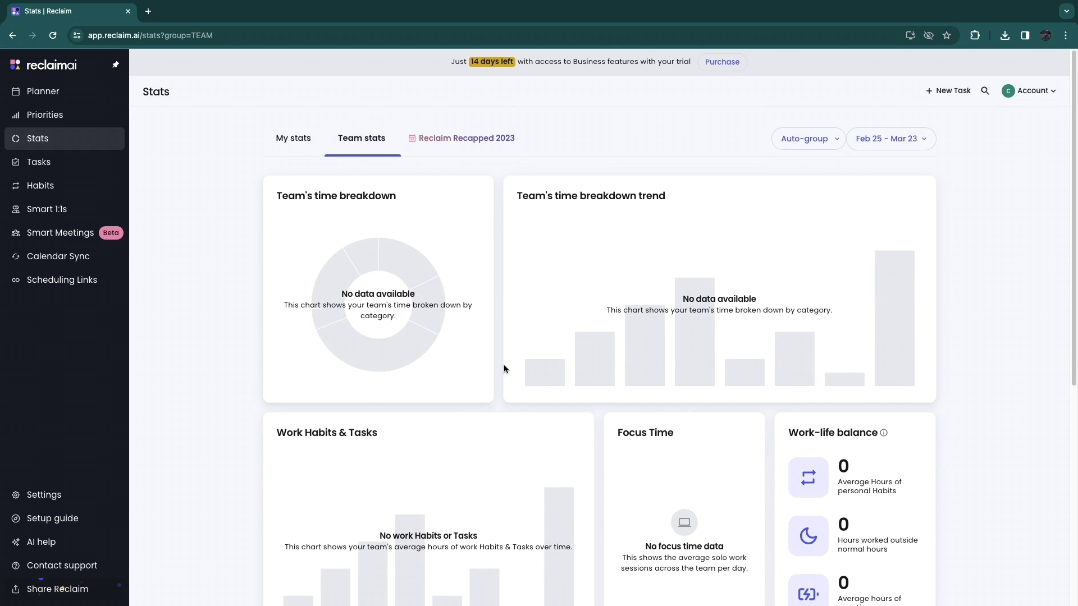
scroll(511, 483, "down", 5)
scroll(645, 546, "up", 5)
View the Tasks list, then open the Habits page showing Morning Catch Up
left_click(90, 162)
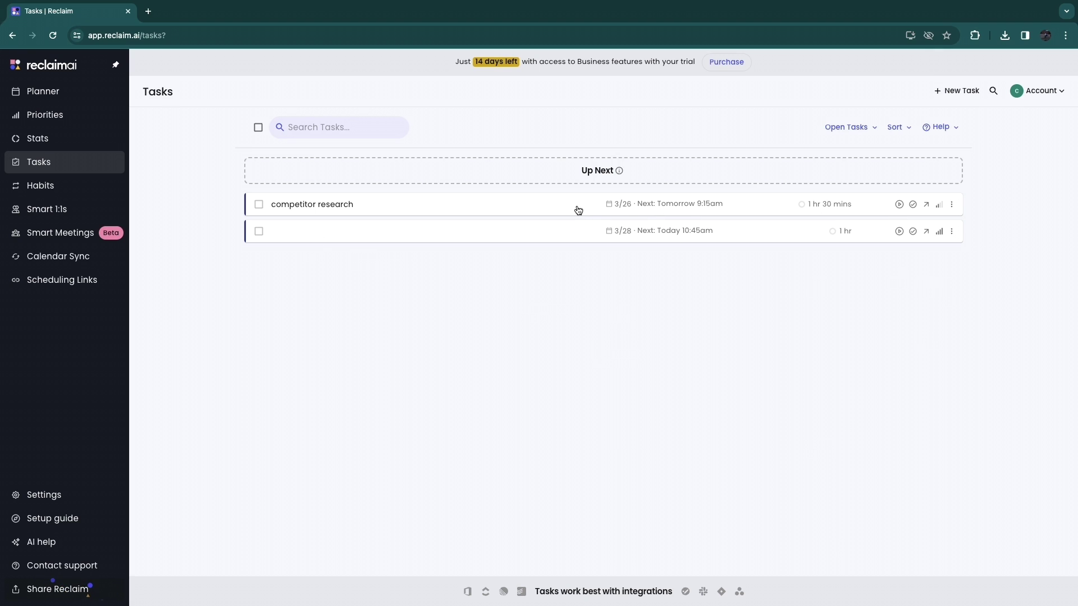
left_click(63, 188)
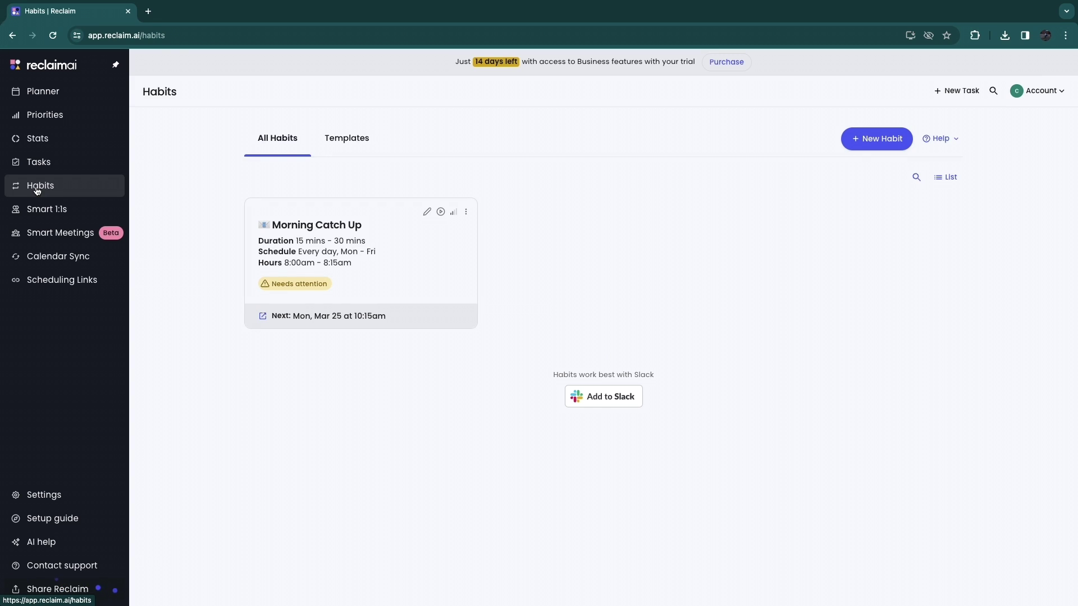
Start a new habit named 'lunch' with Low priority, yellow colour and Personal category
left_click(874, 140)
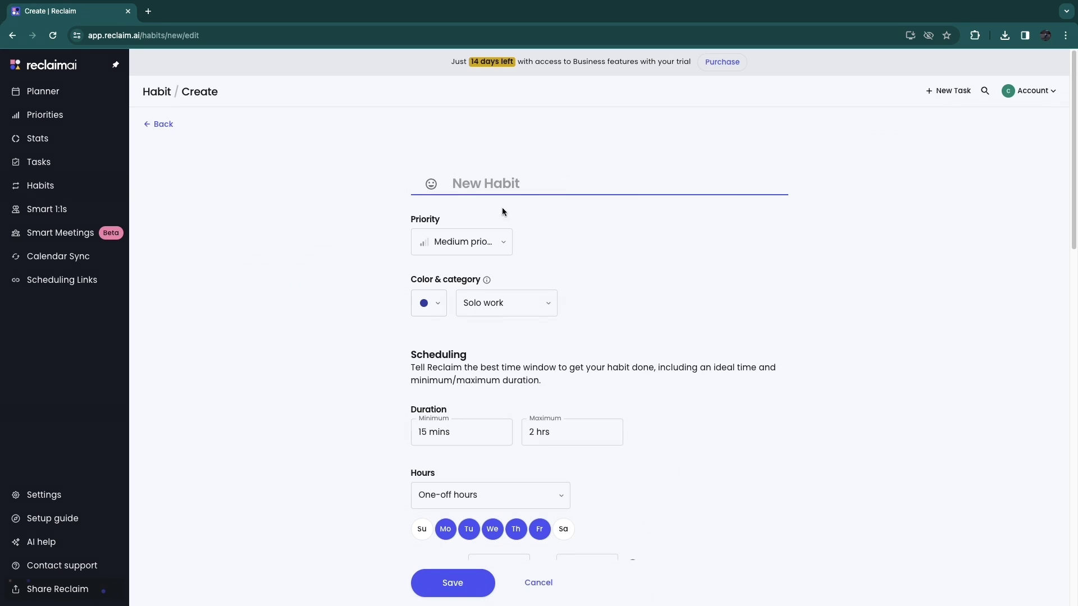
type("lunch")
left_click(481, 242)
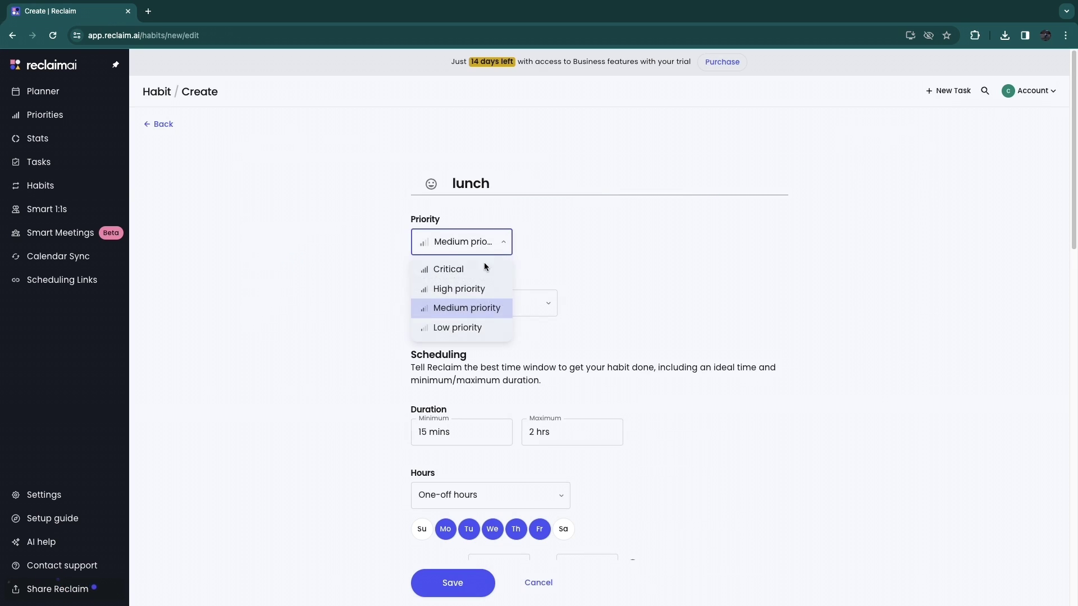
left_click(454, 328)
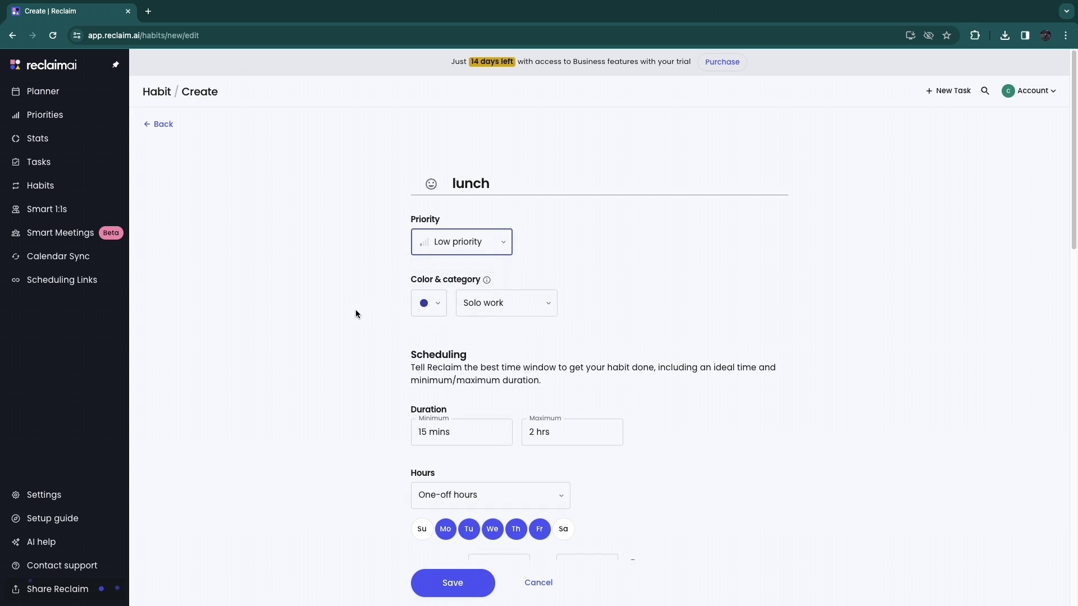
left_click(429, 303)
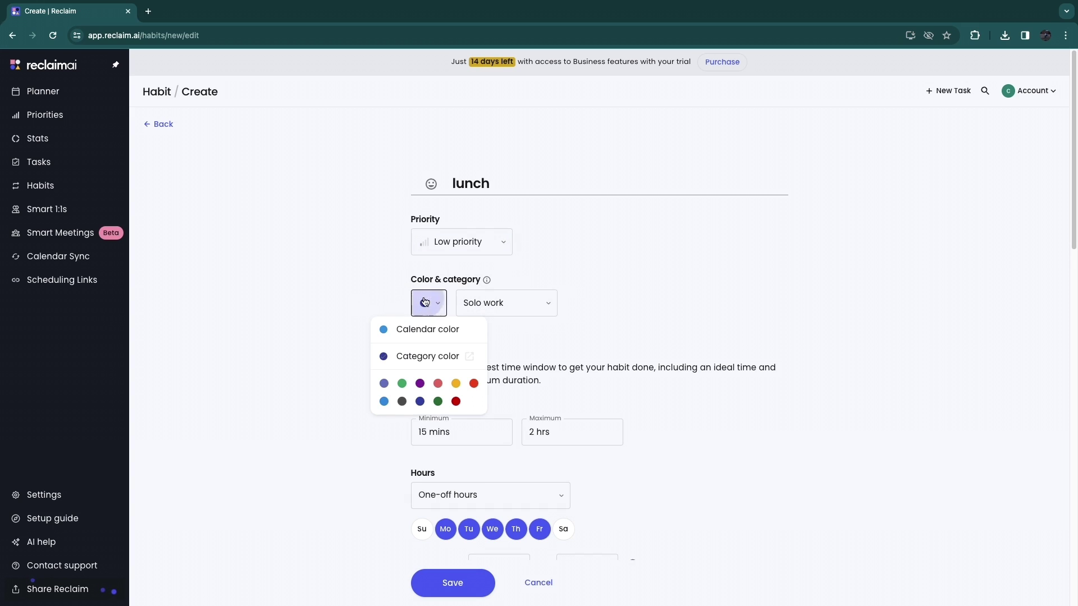
left_click(456, 384)
left_click(509, 293)
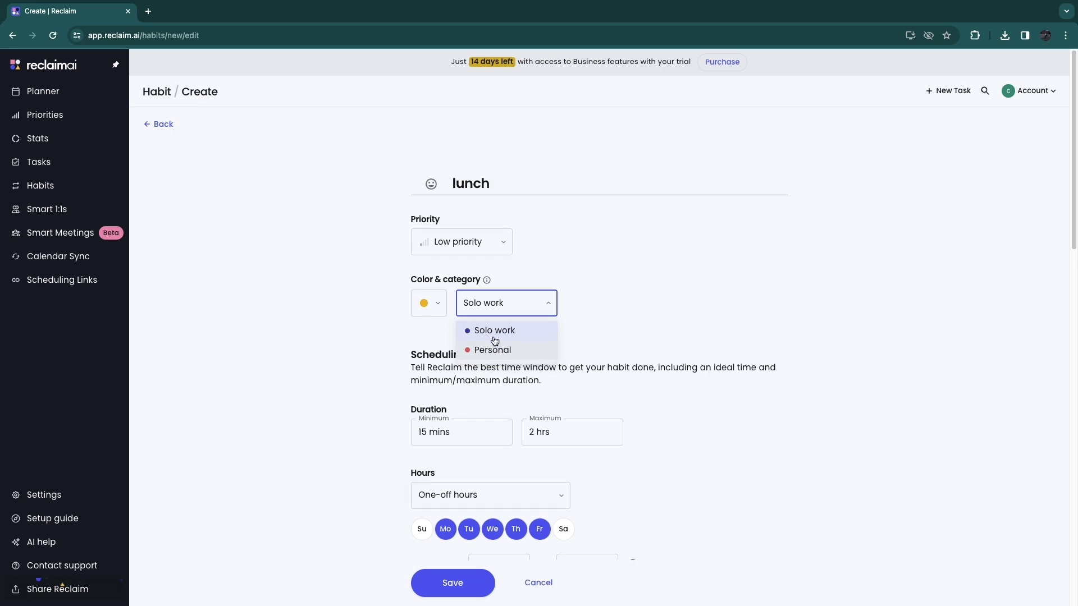
left_click(495, 349)
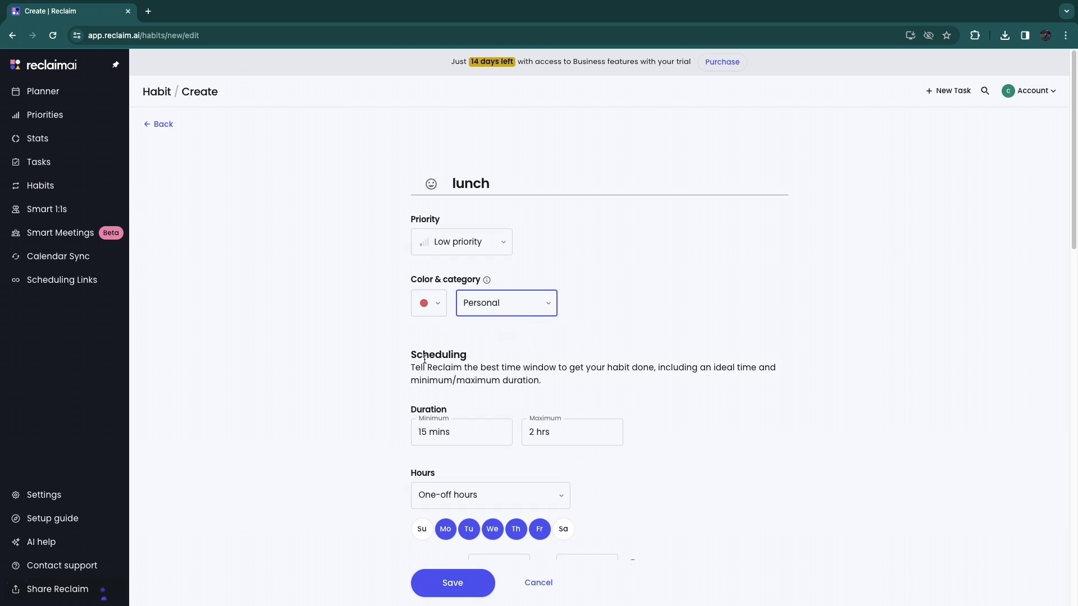
Set the lunch habit's duration to a 30 min minimum and 45 min maximum
scroll(390, 271, "down", 2)
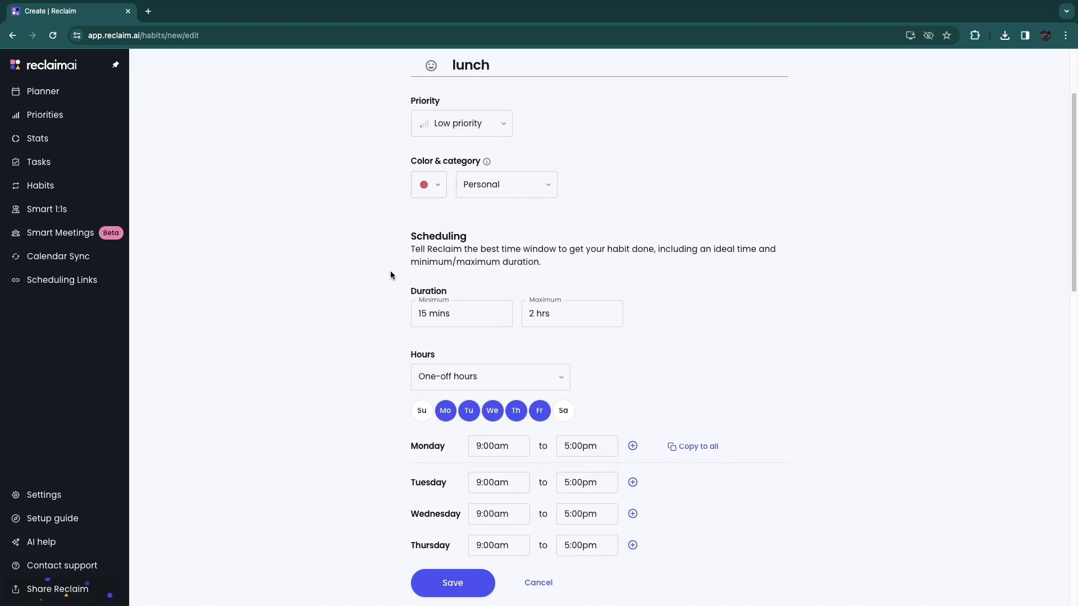
double_click(462, 323)
left_click(428, 315)
type("30")
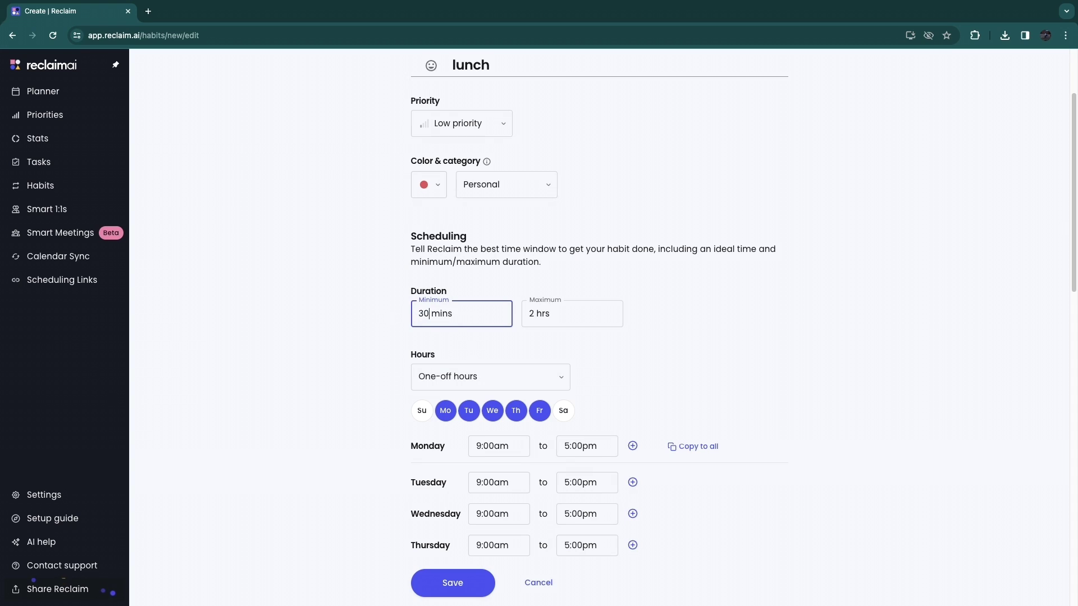
double_click(546, 314)
type("45 ")
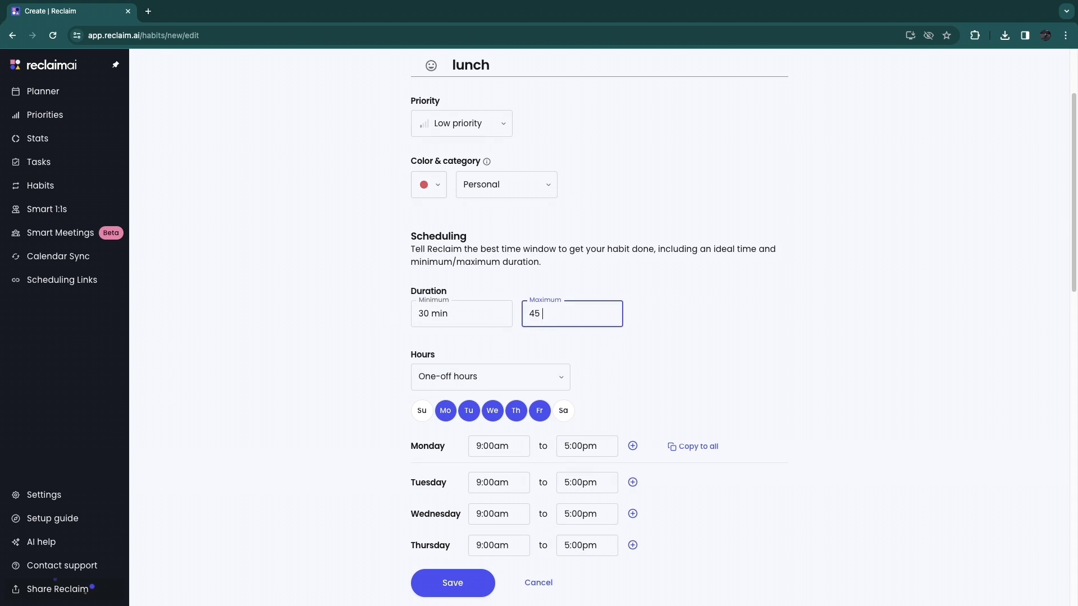
type("min")
left_click(397, 339)
double_click(422, 355)
left_click(441, 378)
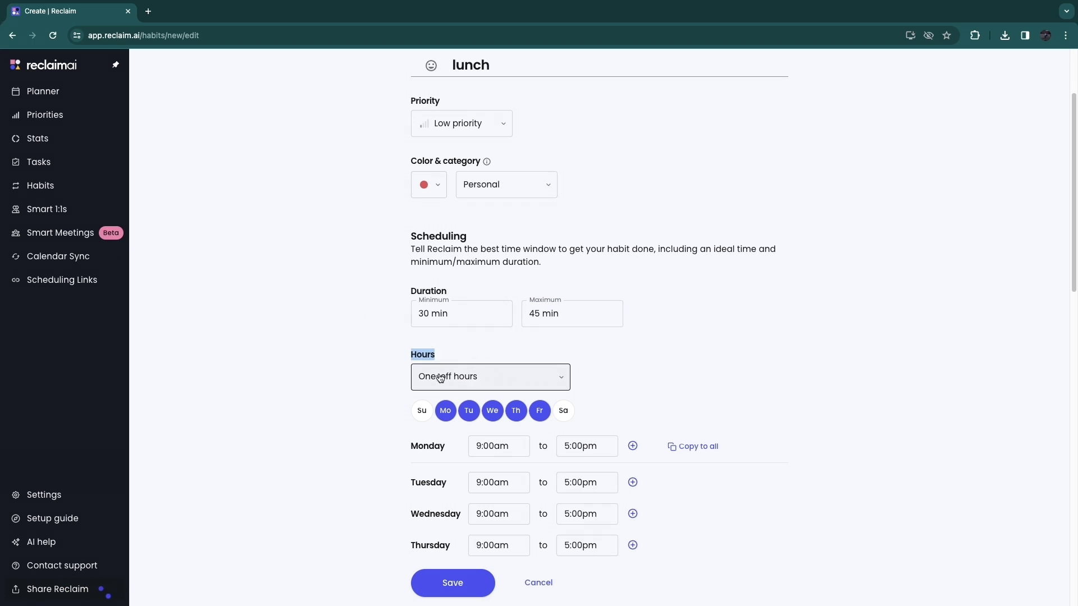
left_click(442, 386)
scroll(345, 382, "down", 2)
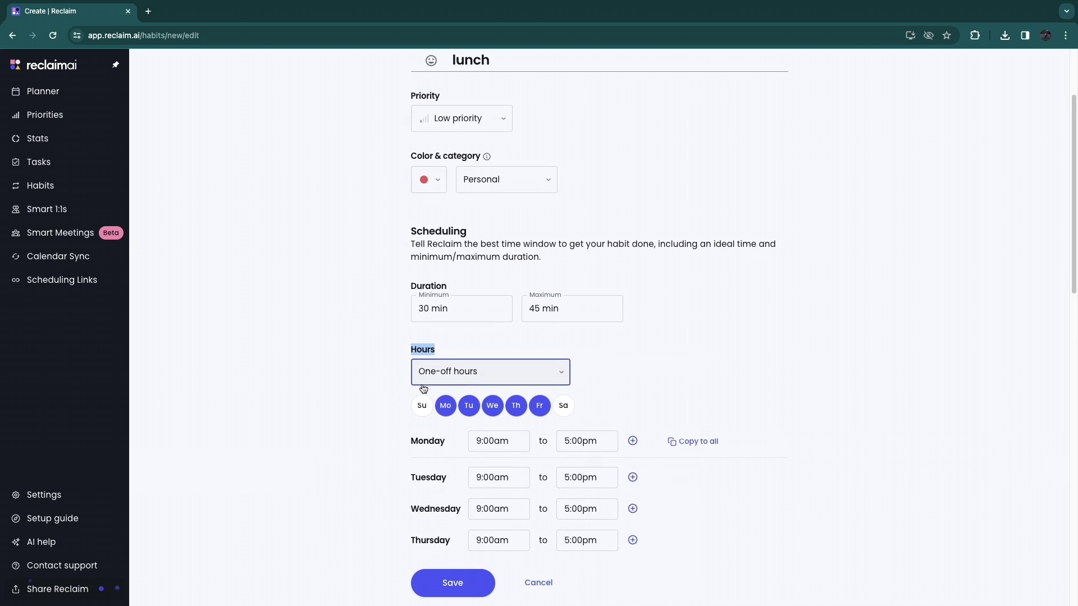
Set Monday's lunch hours to 12:45–1:30pm and copy them to every weekday
scroll(345, 382, "down", 2)
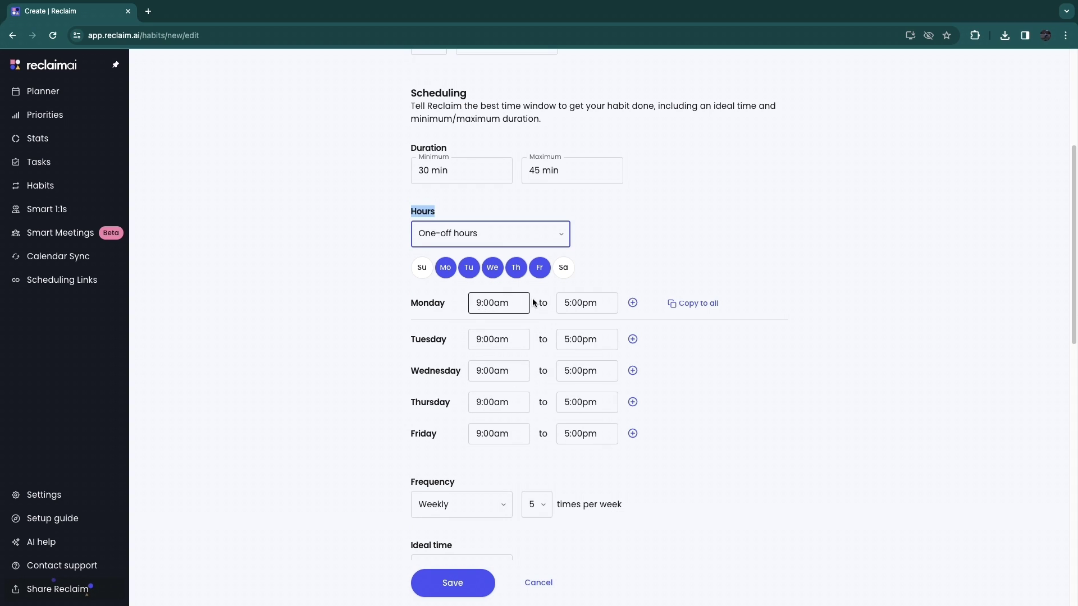
left_click(481, 304)
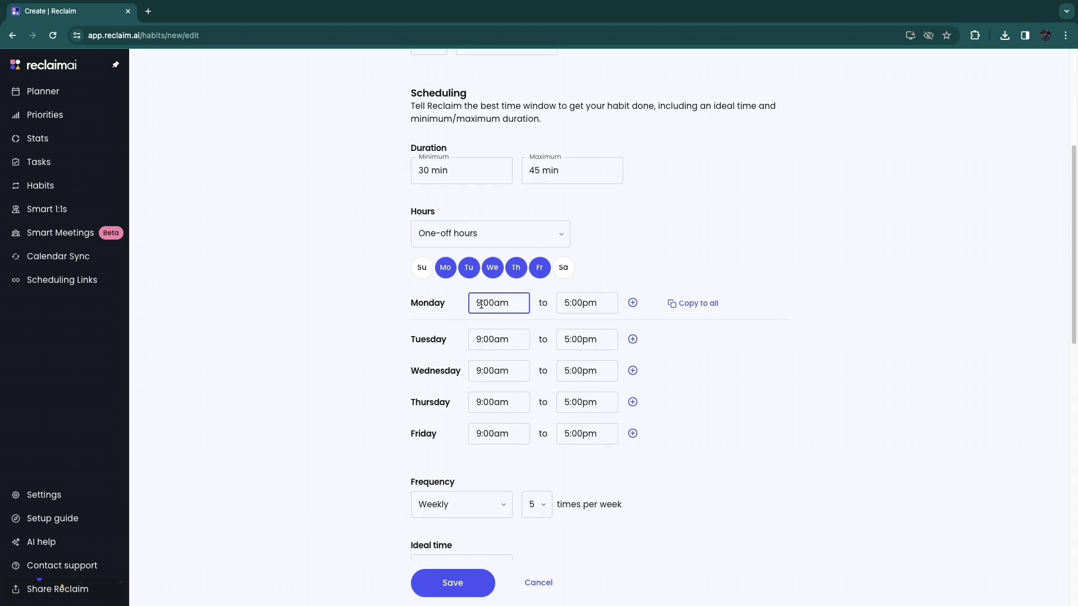
key("BackSpace")
type("12")
key("BackSpace")
key("BackSpace")
type("45")
key("Tab")
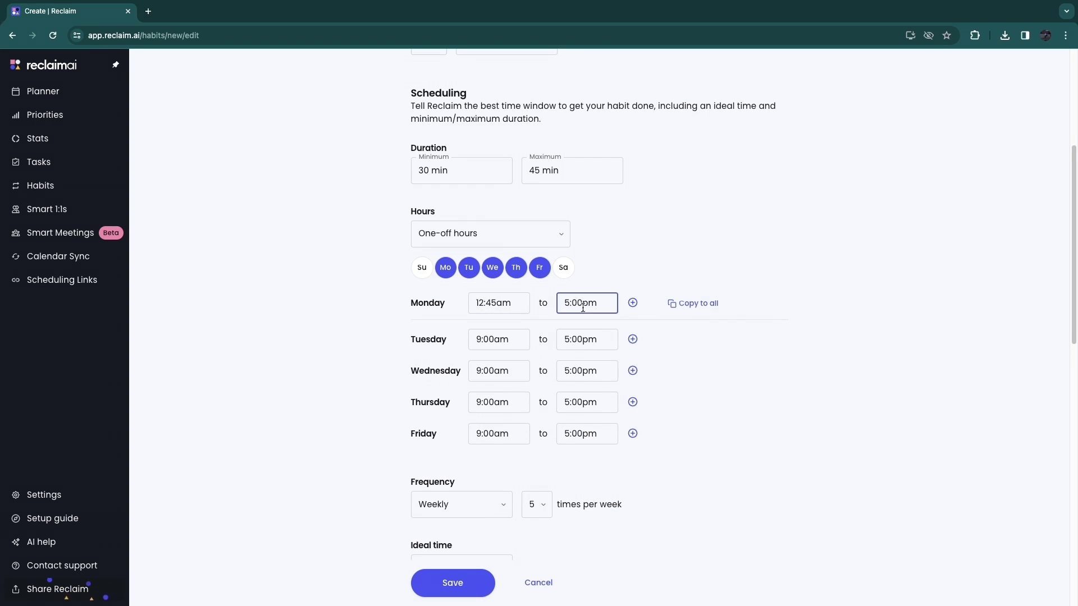
type("1pm")
type(":30")
left_click(705, 305)
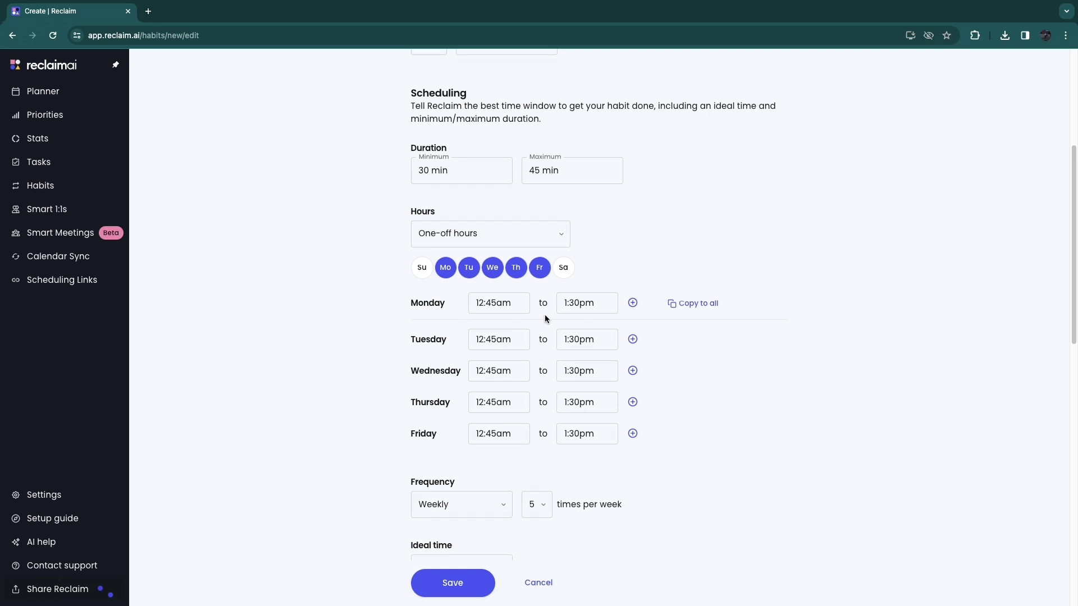
Review the rest of the lunch habit form, including description and notification settings
scroll(513, 405, "down", 4)
scroll(505, 337, "up", 2)
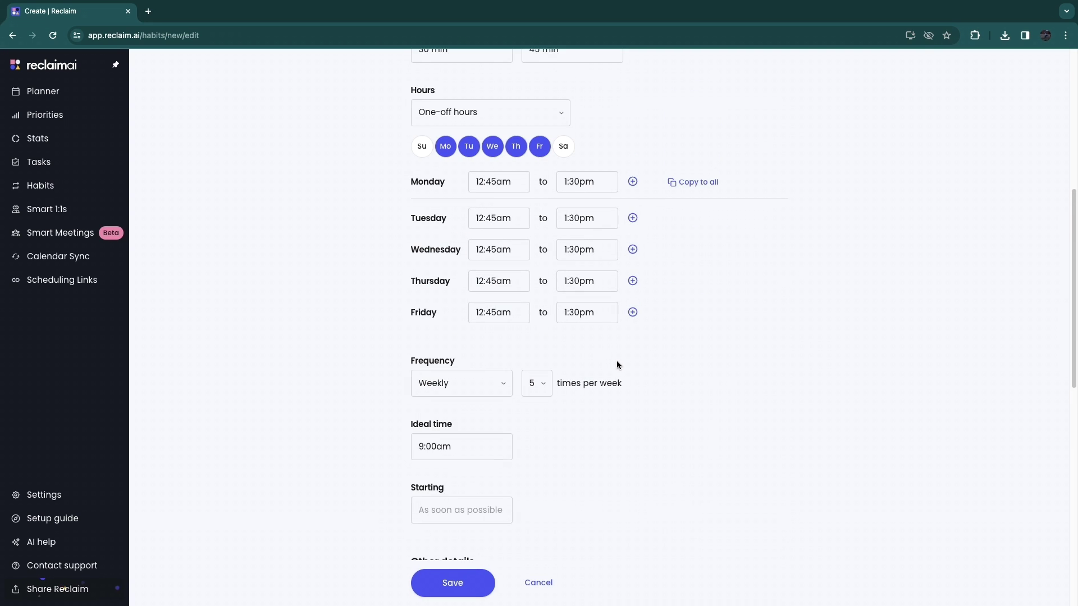
scroll(617, 360, "down", 3)
scroll(464, 355, "up", 1)
scroll(432, 339, "down", 7)
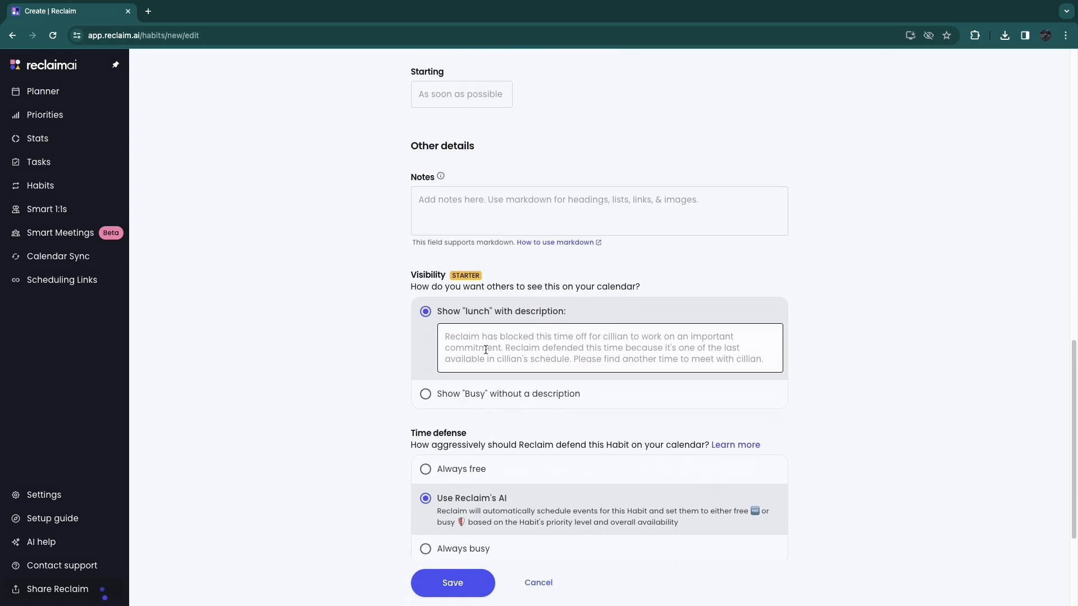
left_click_drag(406, 252, 476, 252)
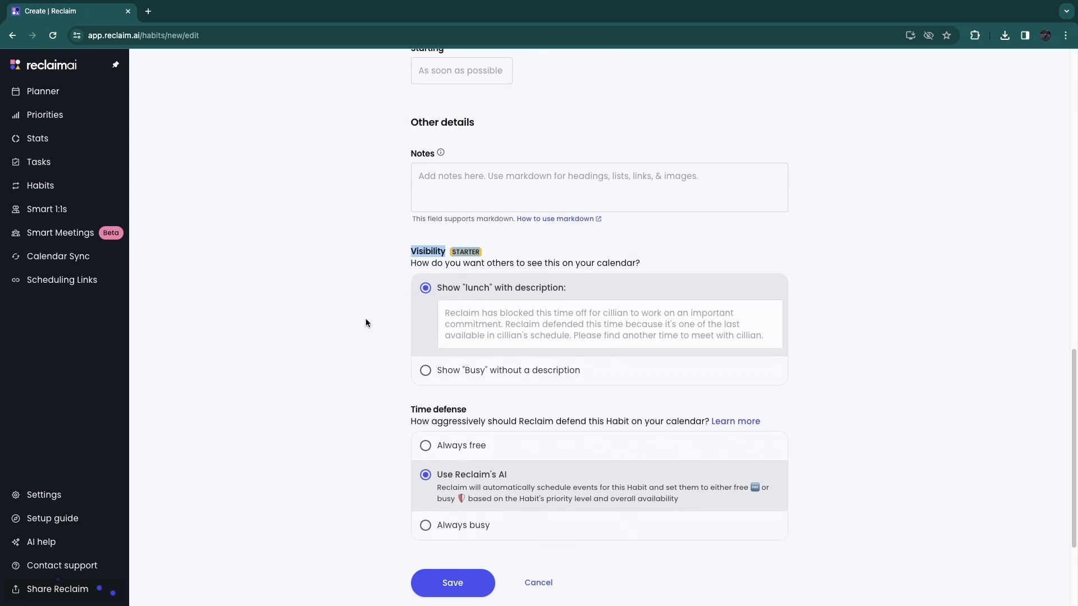
scroll(366, 323, "down", 2)
left_click_drag(467, 333, 721, 371)
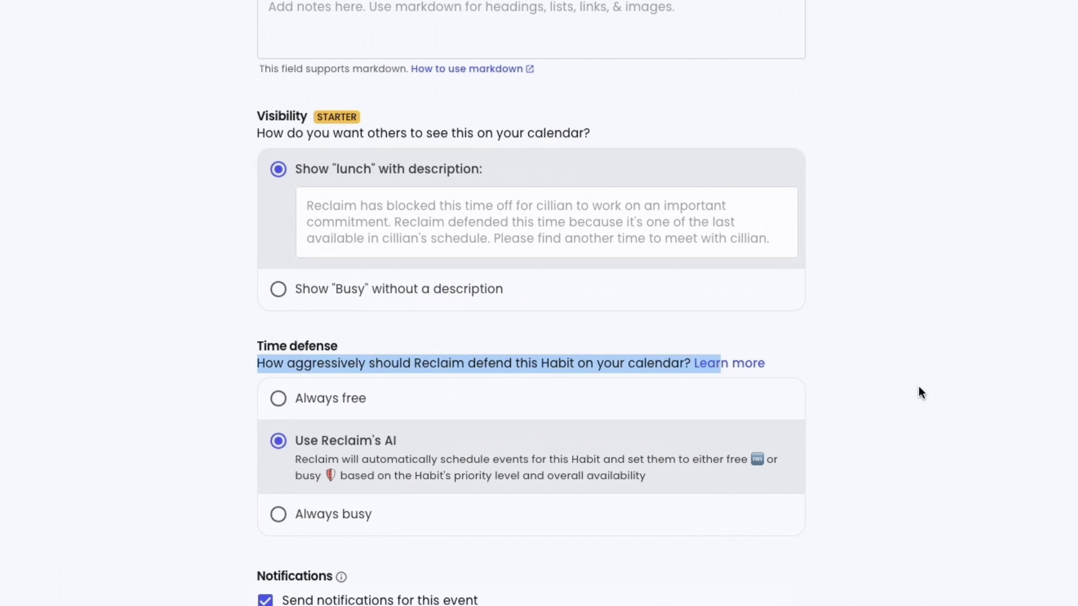
left_click(921, 391)
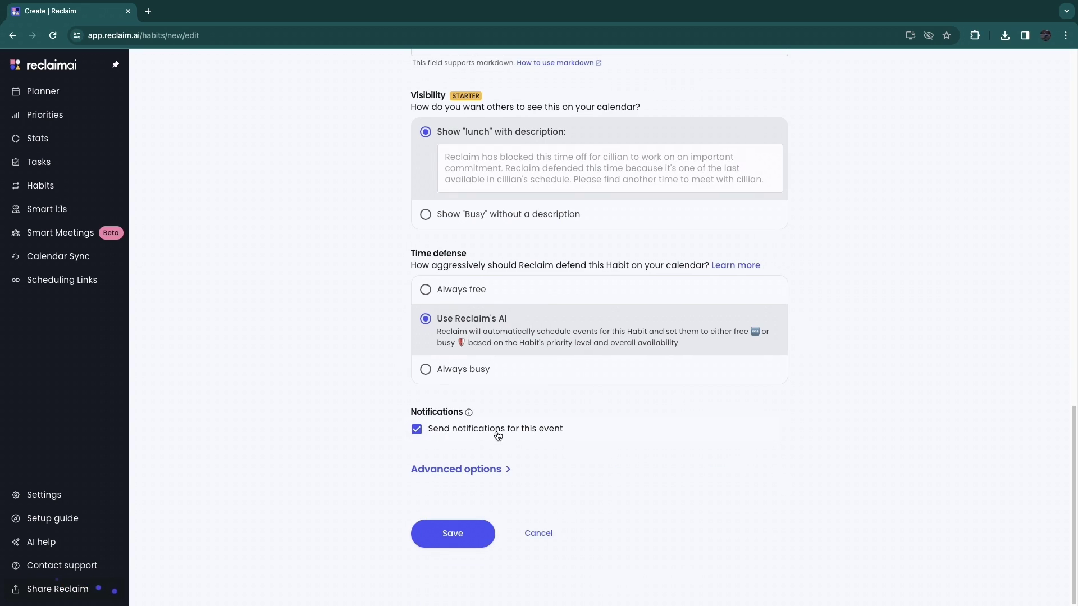
Turn off notifications for the lunch habit, save it, and return to the Planner
left_click(416, 430)
left_click(474, 470)
scroll(473, 477, "down", 4)
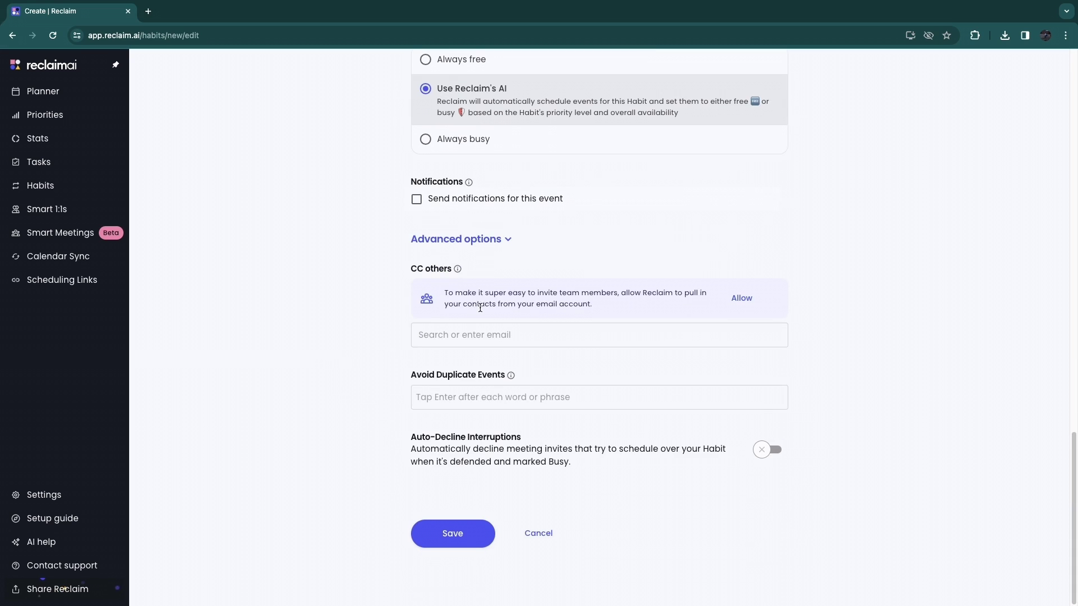
left_click(450, 543)
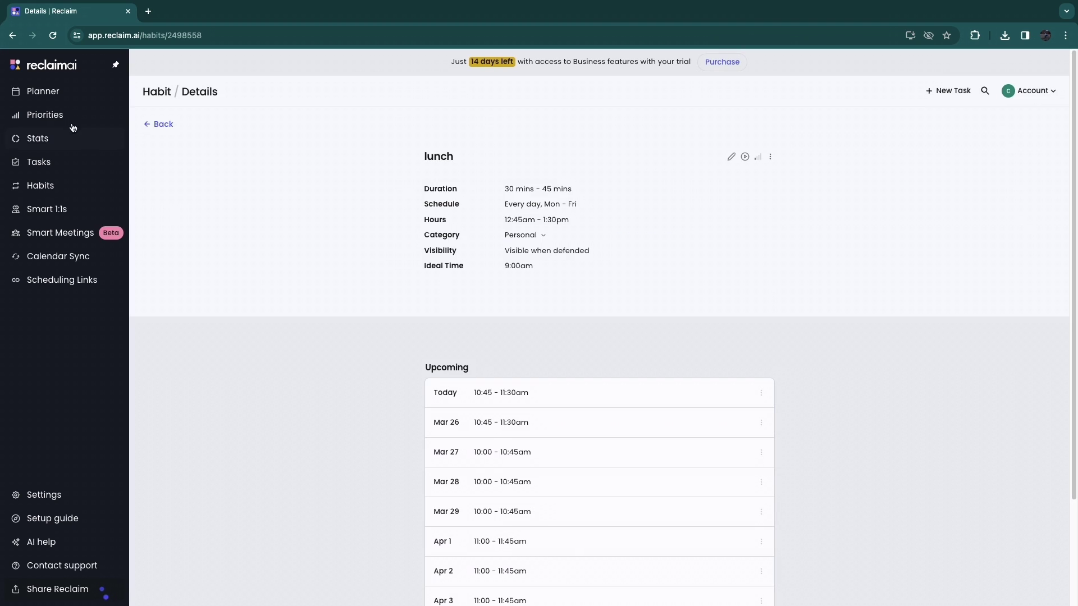
left_click(44, 91)
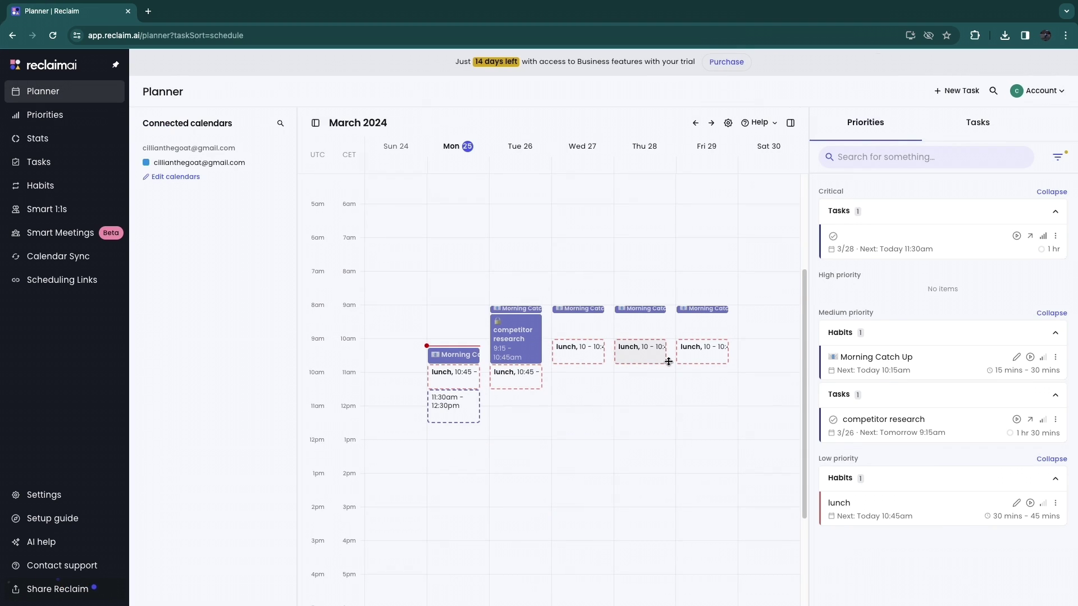
Inspect one weekday lunch block's details on the Planner, then close the panel
left_click(709, 353)
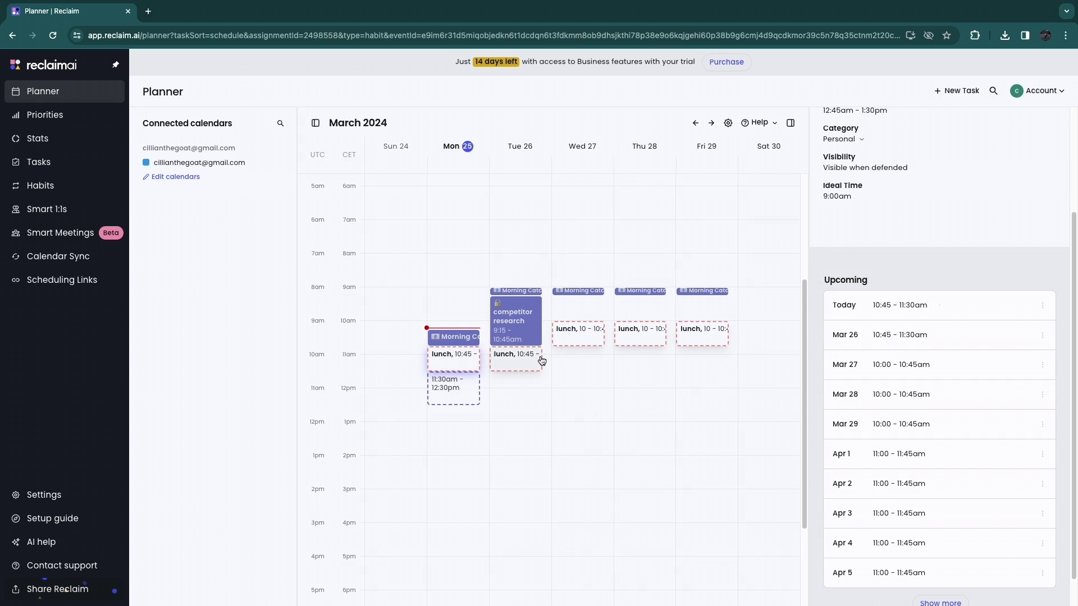
key("Escape")
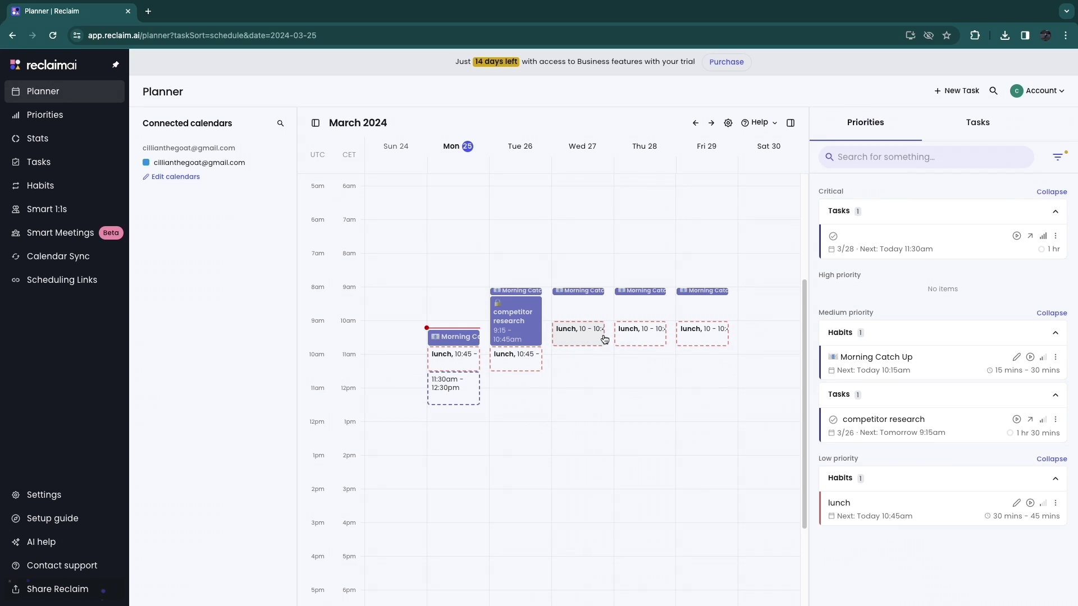
Change the lunch habit's ideal time from 9:00am to 1:00pm and save
left_click(1015, 506)
scroll(1011, 505, "down", 1)
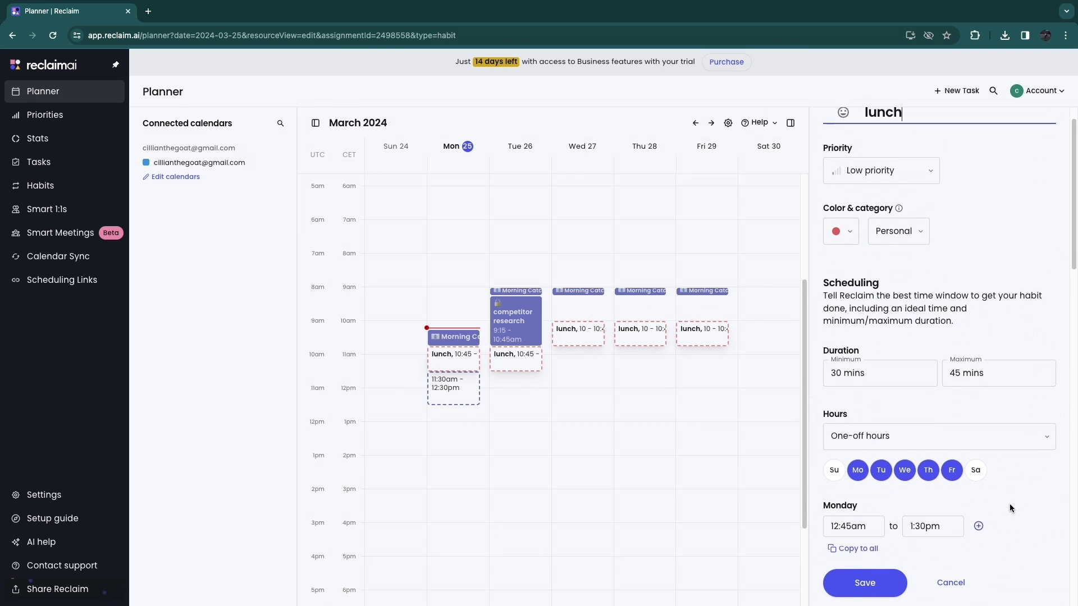
scroll(955, 471, "down", 8)
left_click_drag(873, 340, 789, 351)
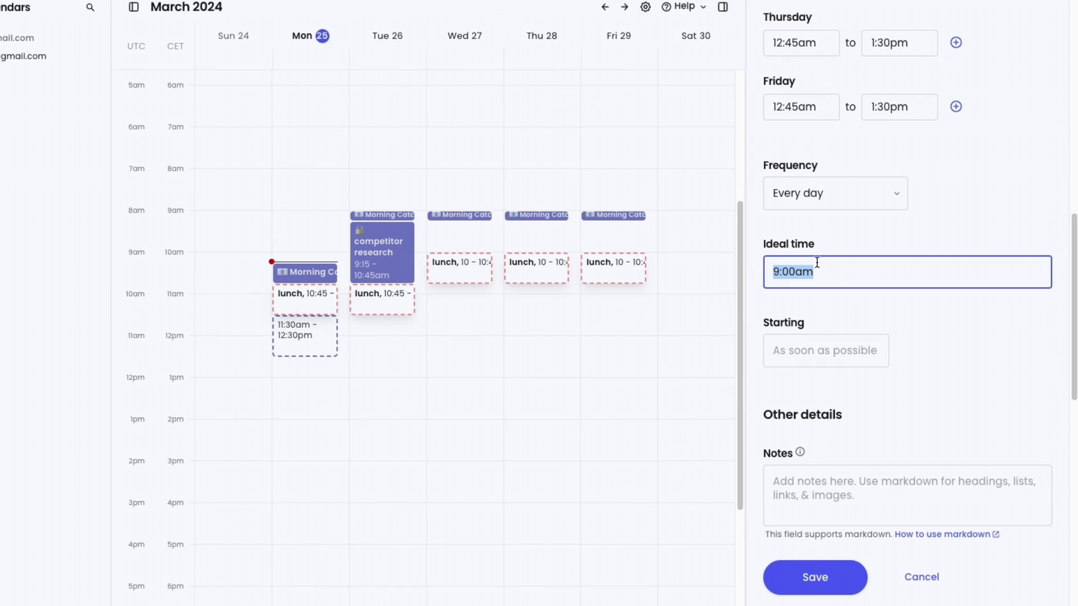
type("1")
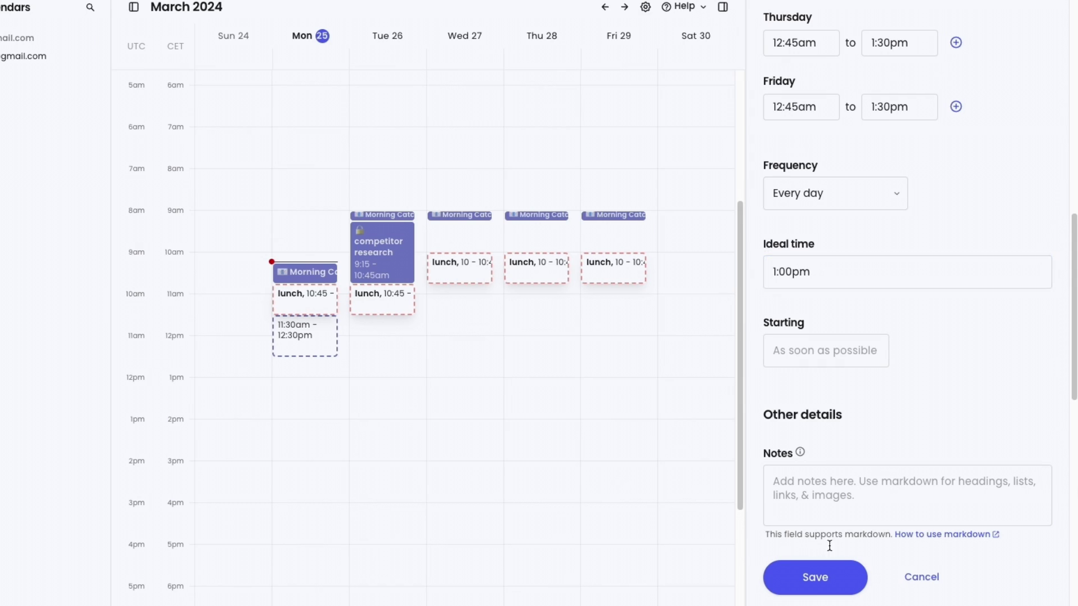
left_click(816, 577)
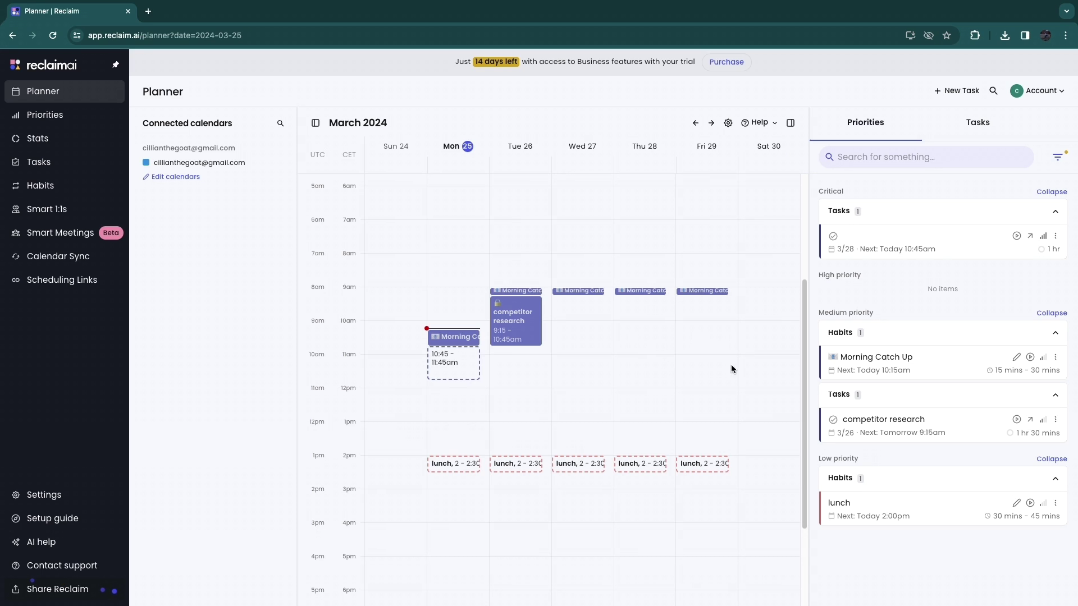
Start a habit from the Focus Time template with High priority and purple colour
left_click(57, 188)
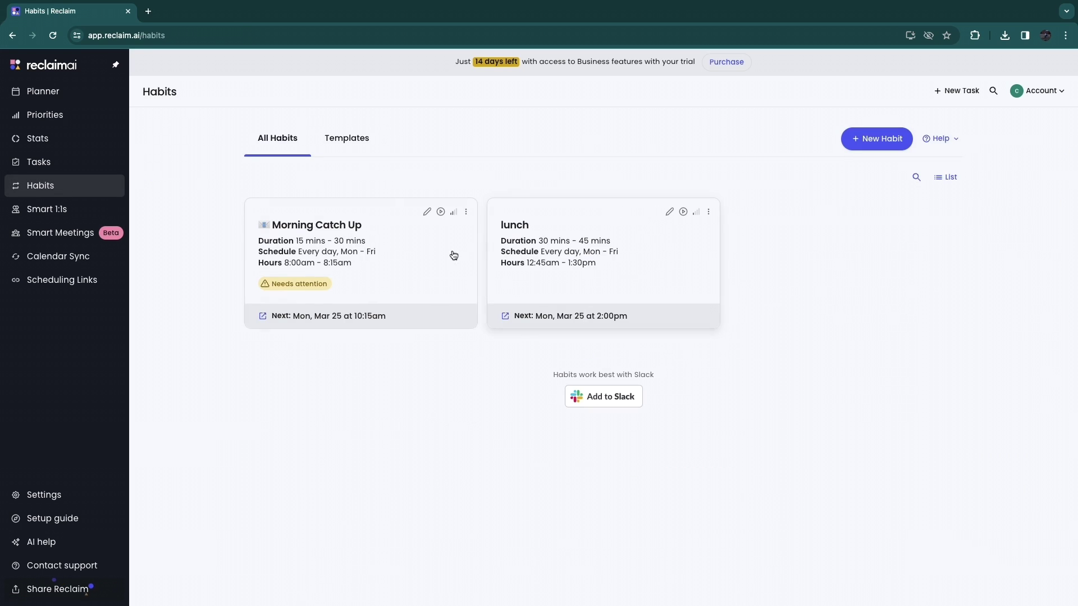
left_click(338, 144)
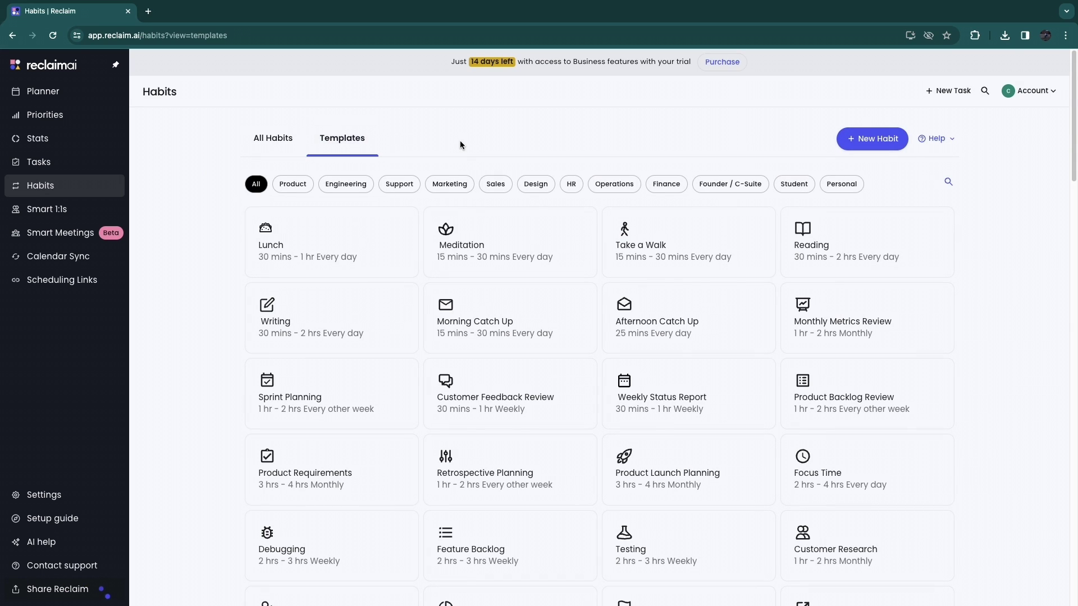
left_click(844, 475)
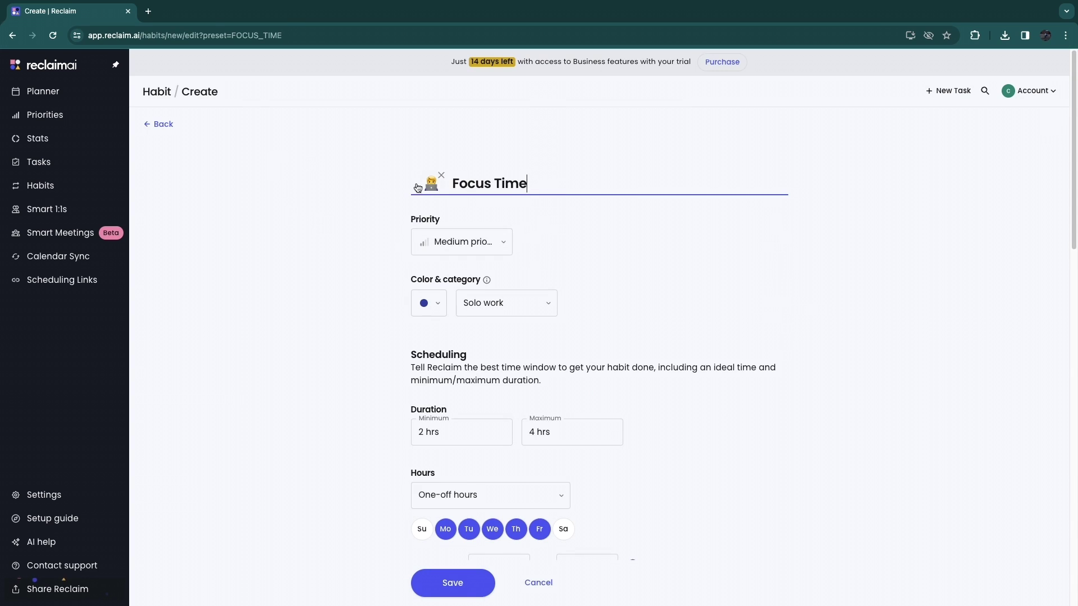
left_click(466, 243)
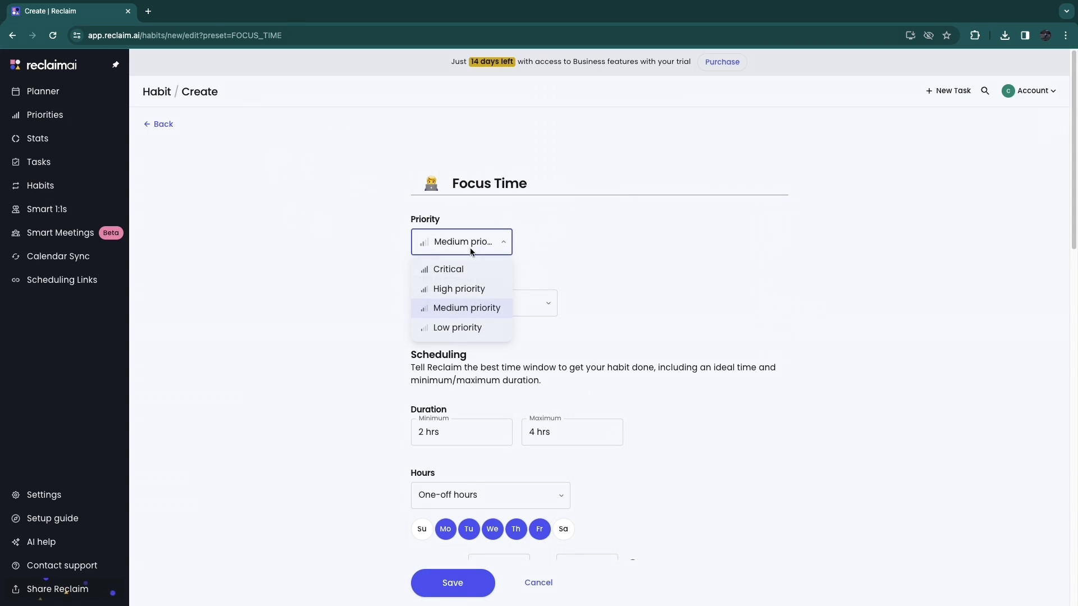
left_click(449, 286)
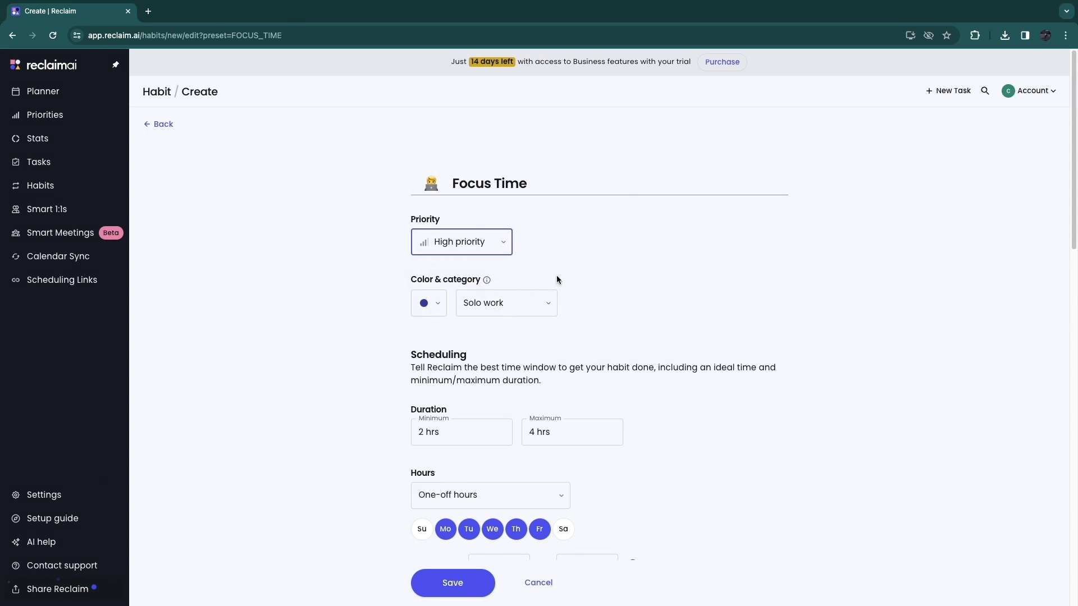
left_click(440, 314)
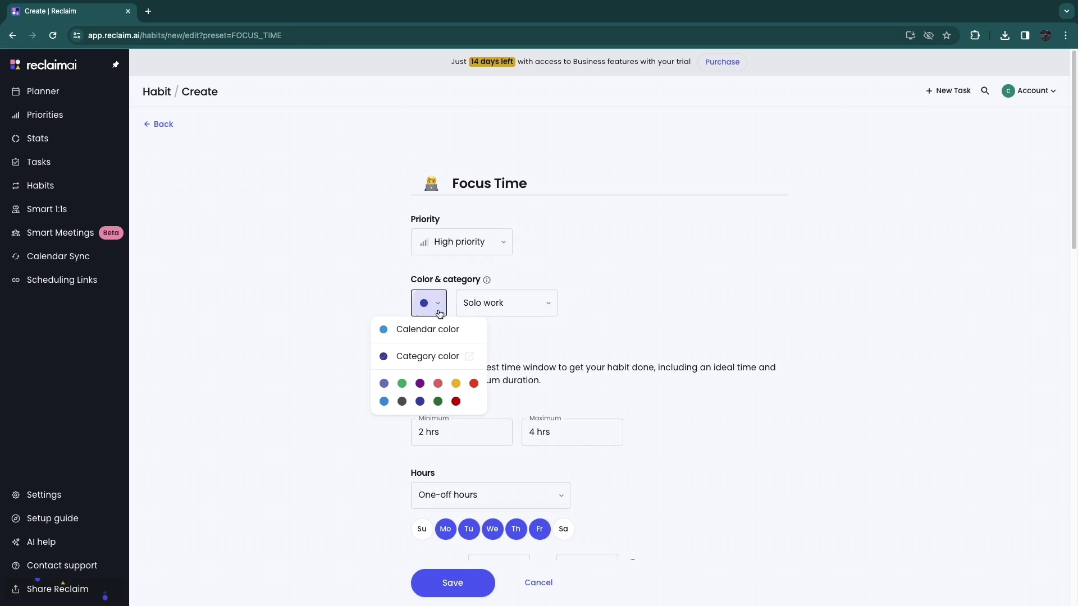
left_click(419, 384)
Keep the 2–4 hr, Mon–Fri 8:00am–5:00pm, 8:00am ideal settings and save the habit
scroll(350, 369, "down", 3)
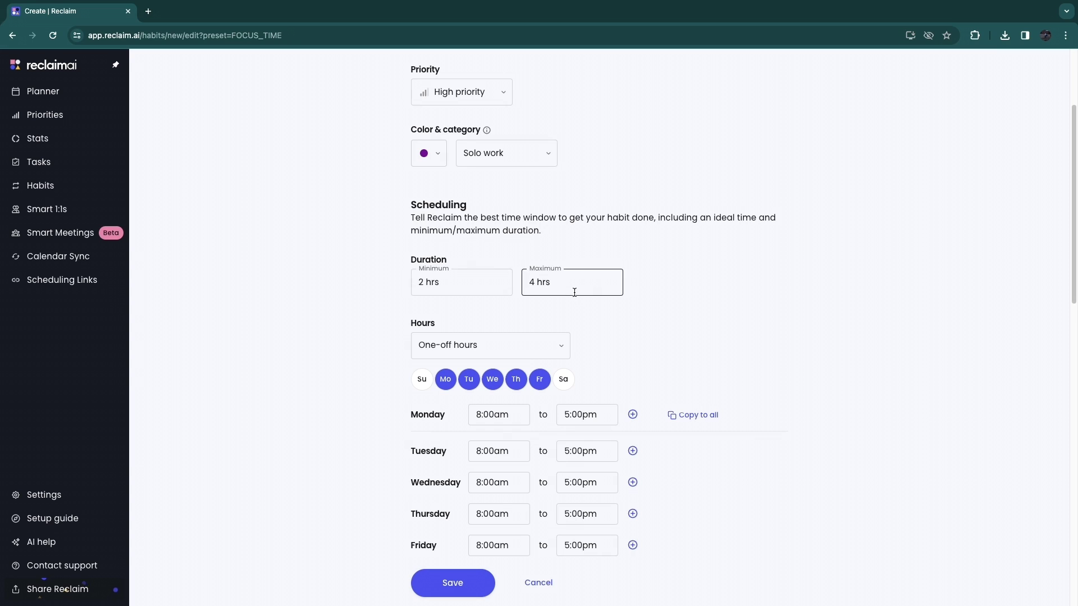
scroll(393, 325, "down", 1)
scroll(344, 326, "down", 1)
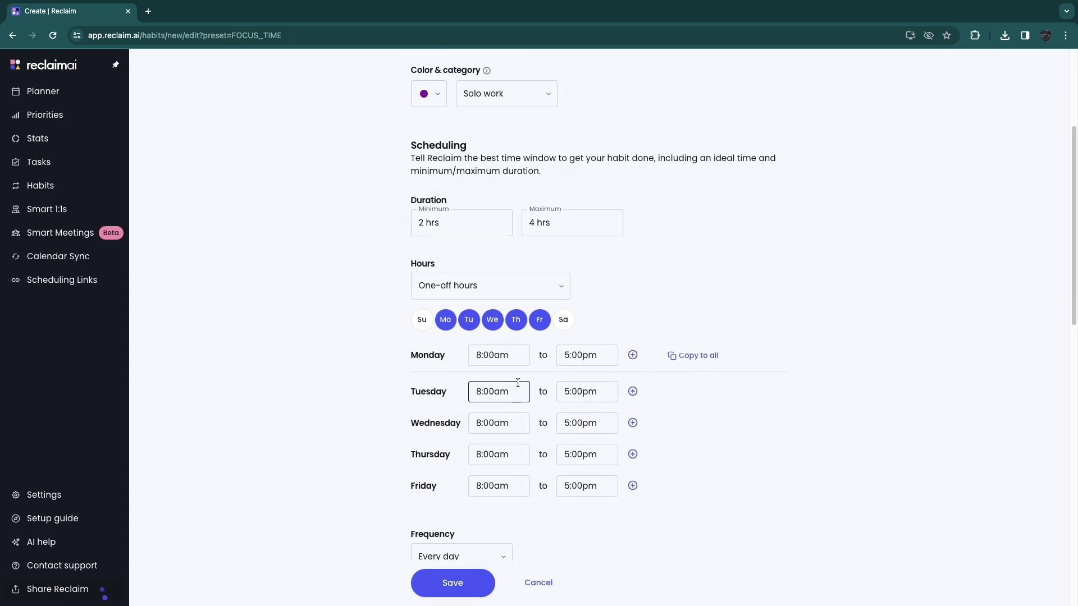
scroll(462, 368, "down", 1)
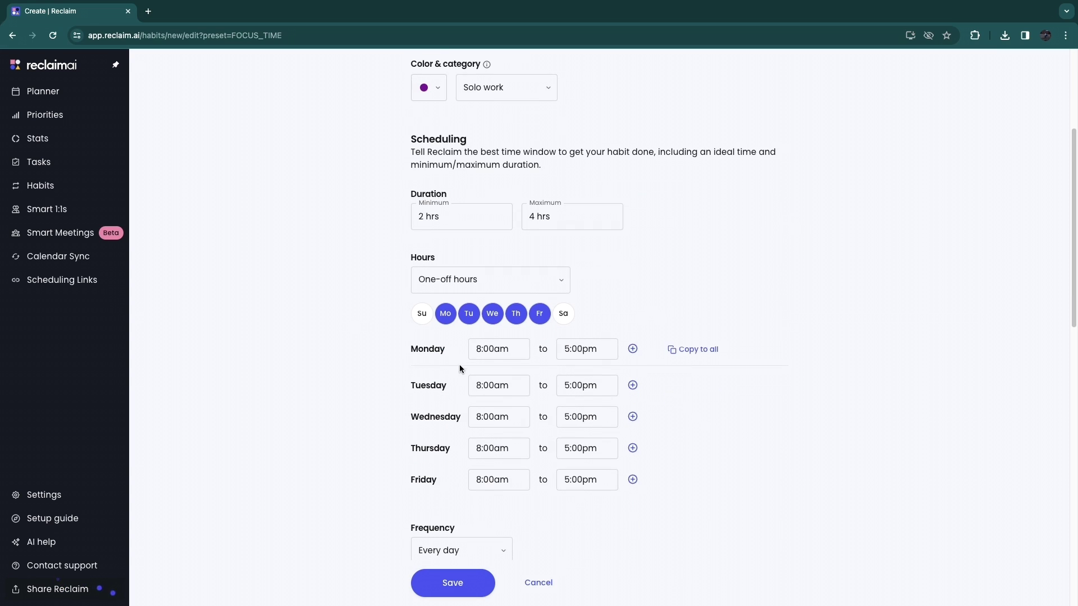
scroll(524, 354, "down", 1)
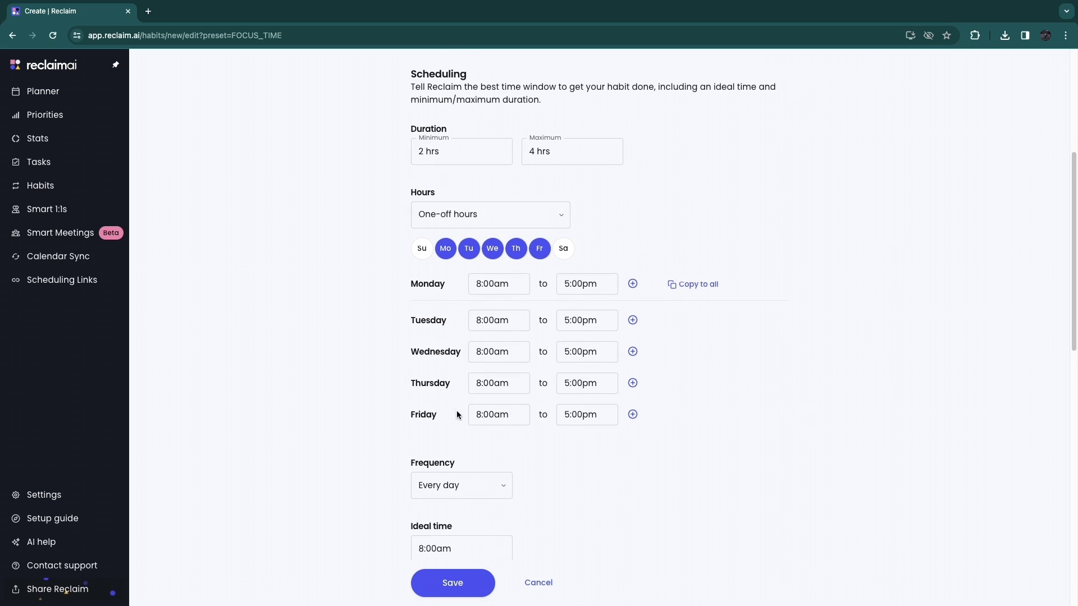
scroll(647, 204, "down", 1)
scroll(531, 337, "down", 1)
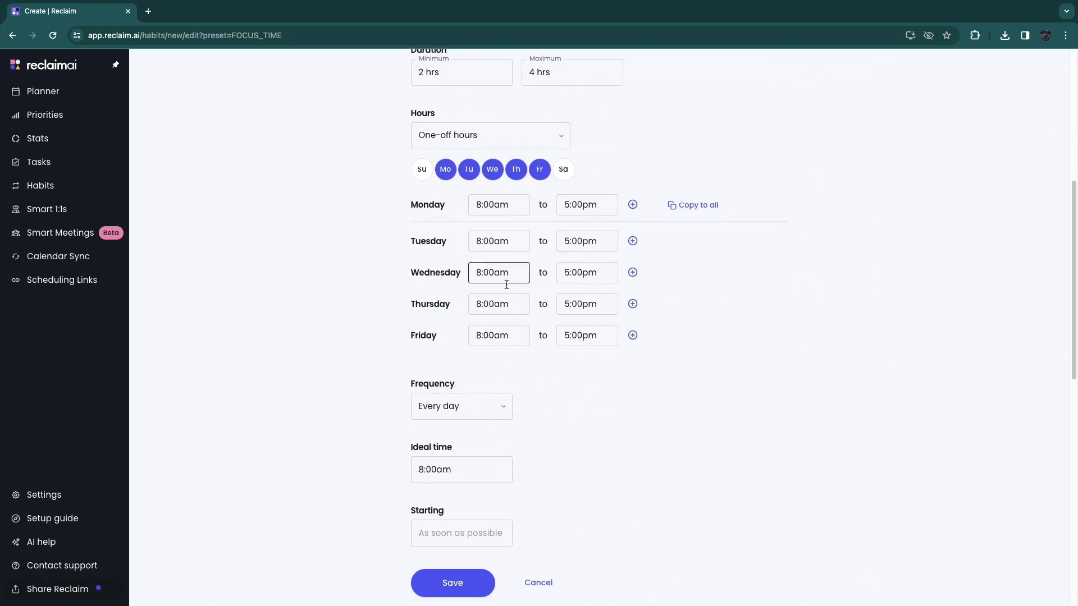
scroll(494, 404, "down", 1)
left_click(454, 441)
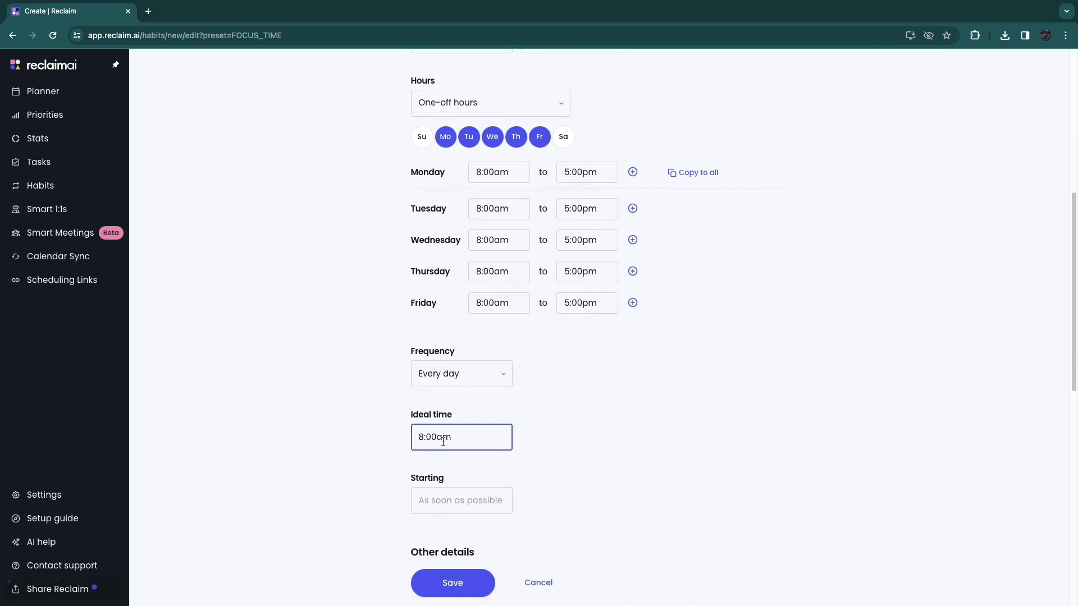
left_click(393, 426)
scroll(400, 423, "down", 3)
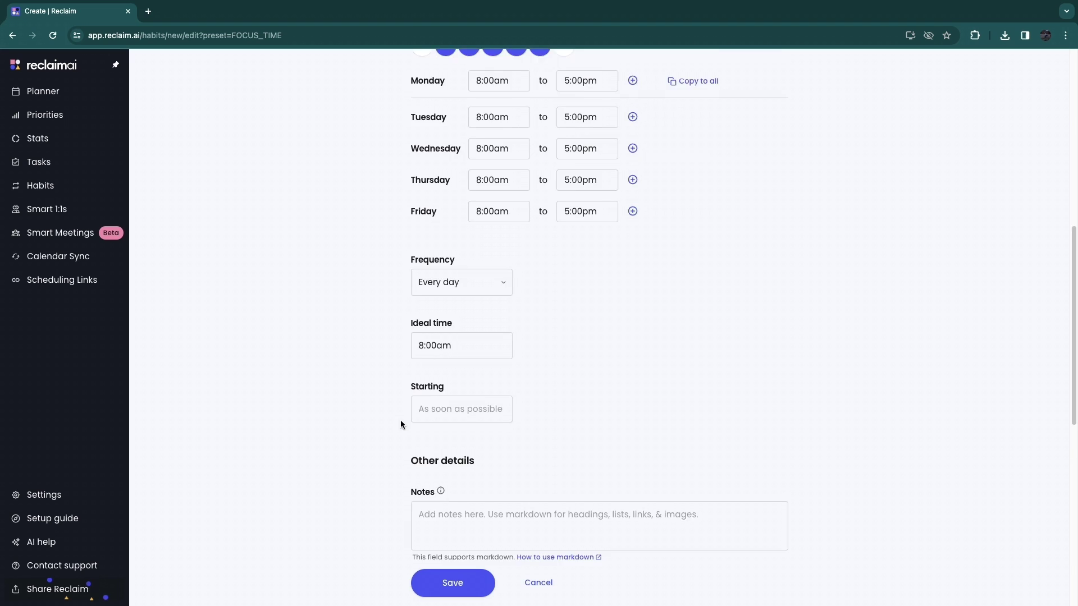
left_click(466, 582)
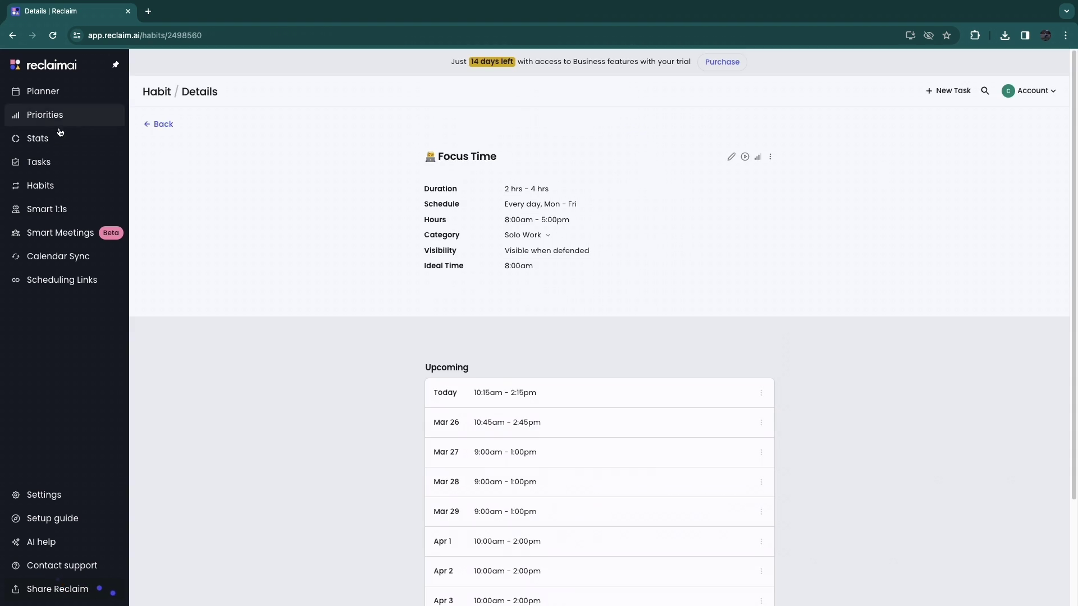
On the Planner, drag Tuesday's lunch block to 2:45–3:15pm
left_click(37, 93)
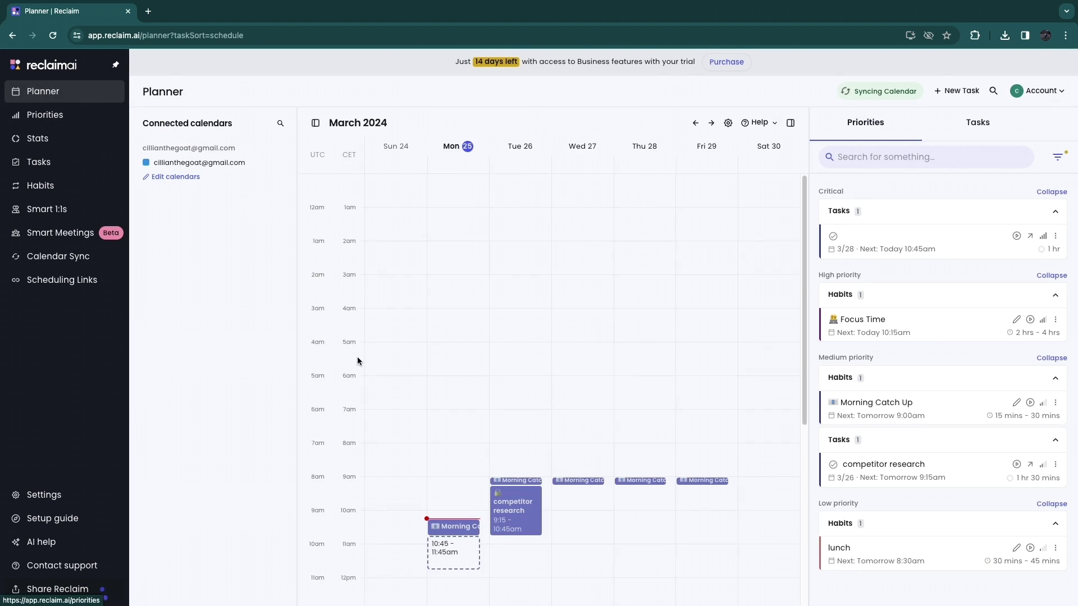
scroll(472, 400, "down", 2)
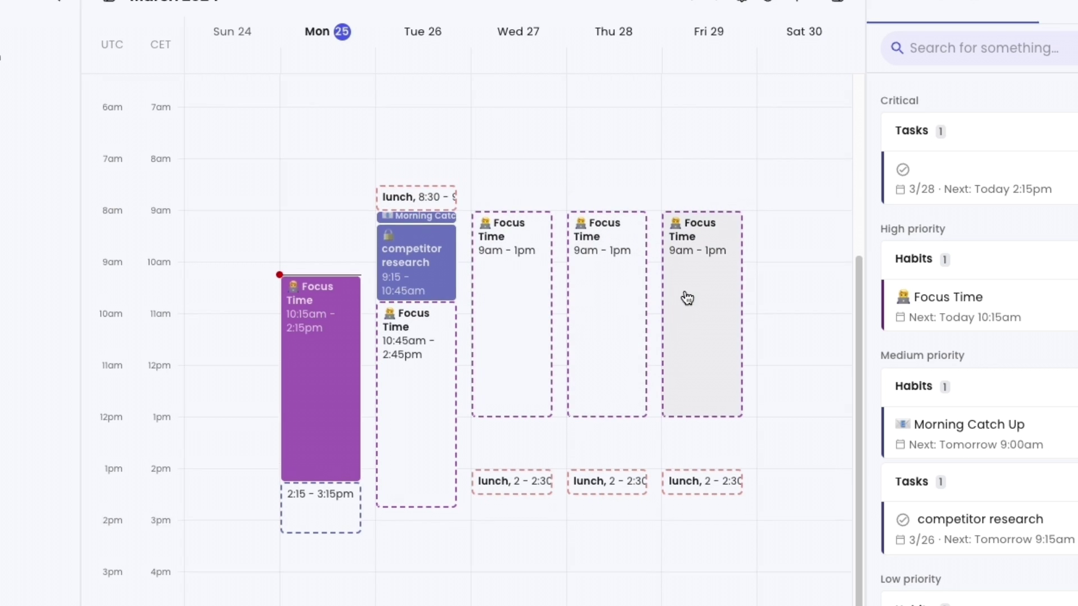
scroll(686, 298, "up", 1)
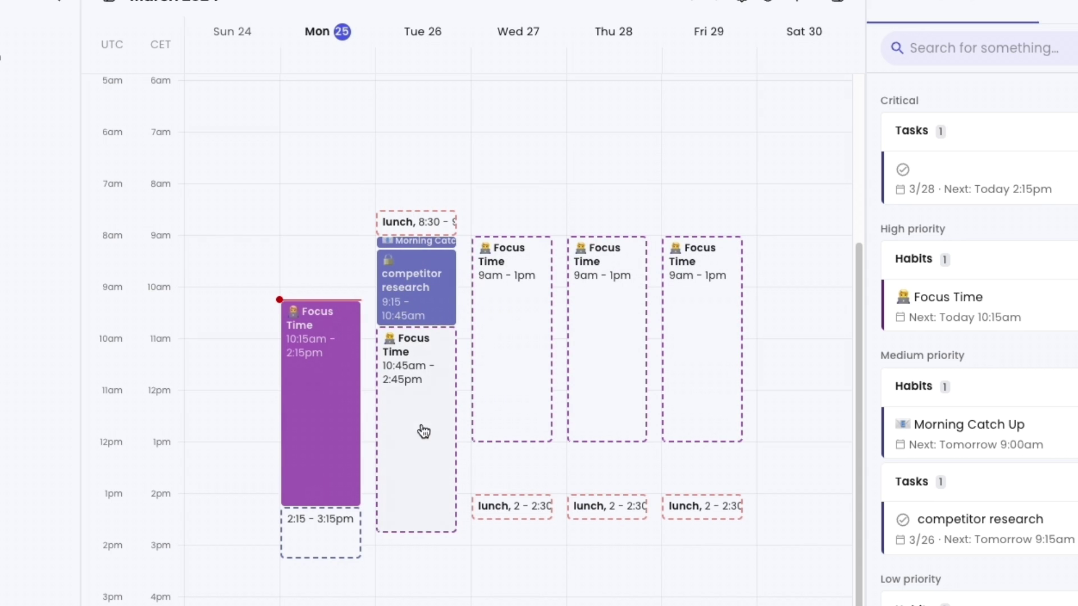
left_click(414, 230)
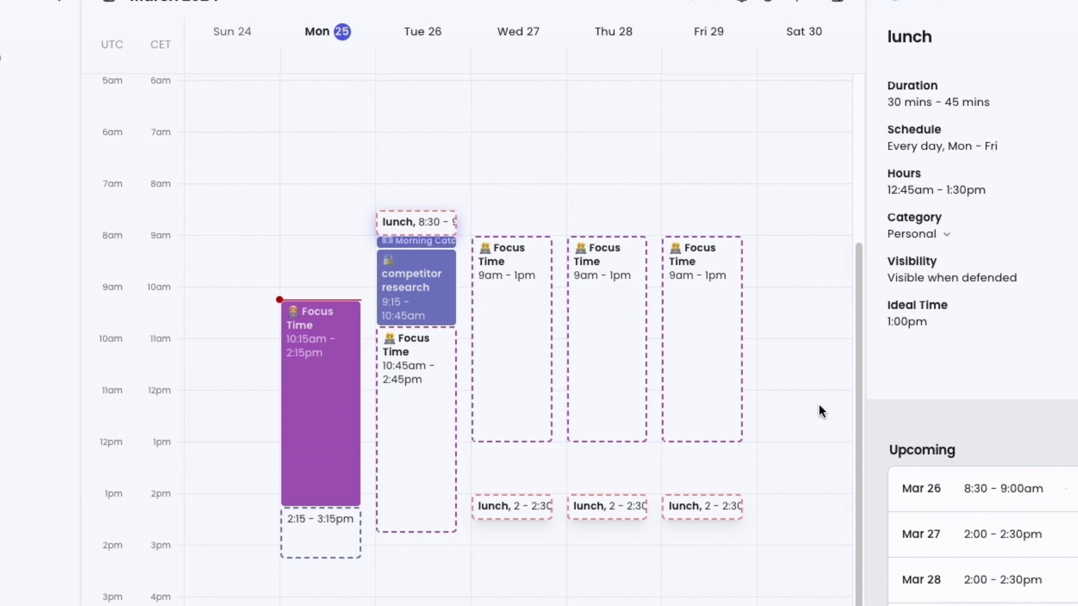
left_click_drag(425, 218, 419, 543)
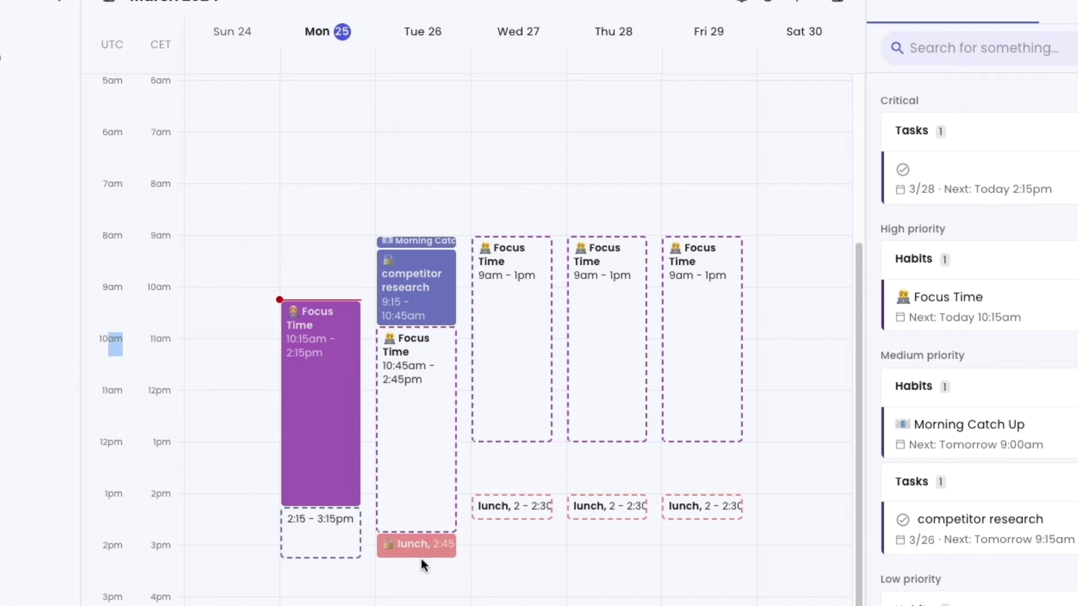
Check the Morning Catch Up and Wednesday Focus Time blocks, then open the Habits list
left_click(428, 250)
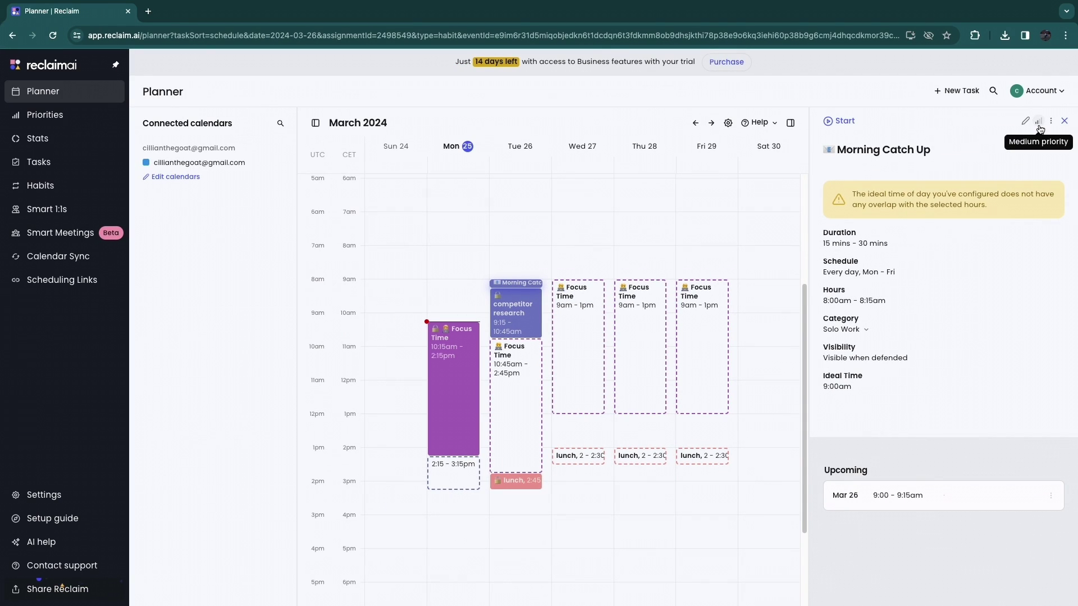
left_click(577, 316)
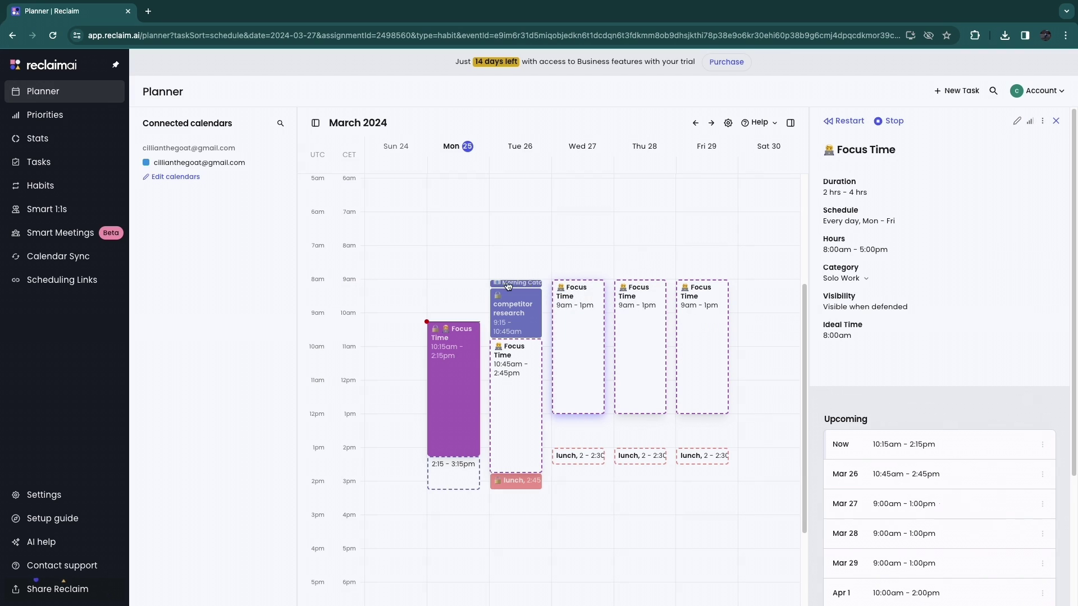
left_click(712, 235)
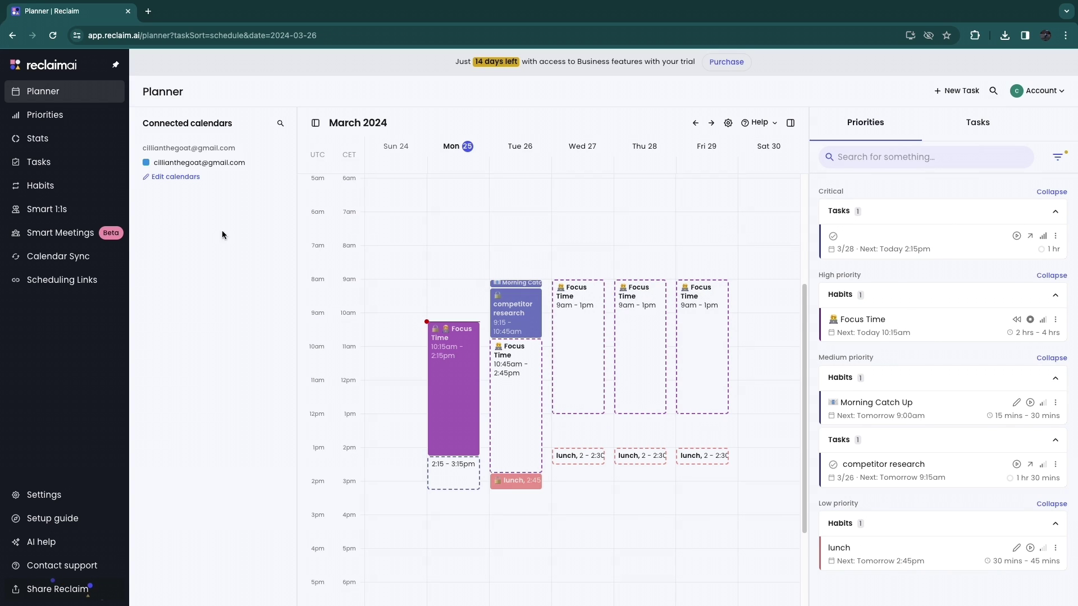
left_click(59, 190)
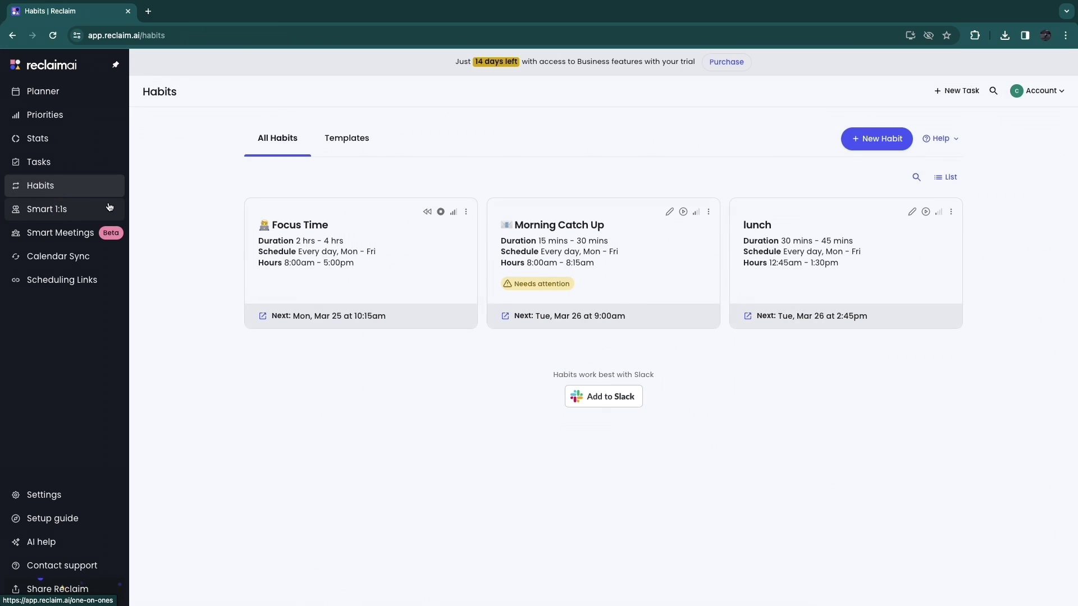
Change Morning Catch Up's Monday end time to 12:00pm, copy it to every weekday, and save
left_click(659, 251)
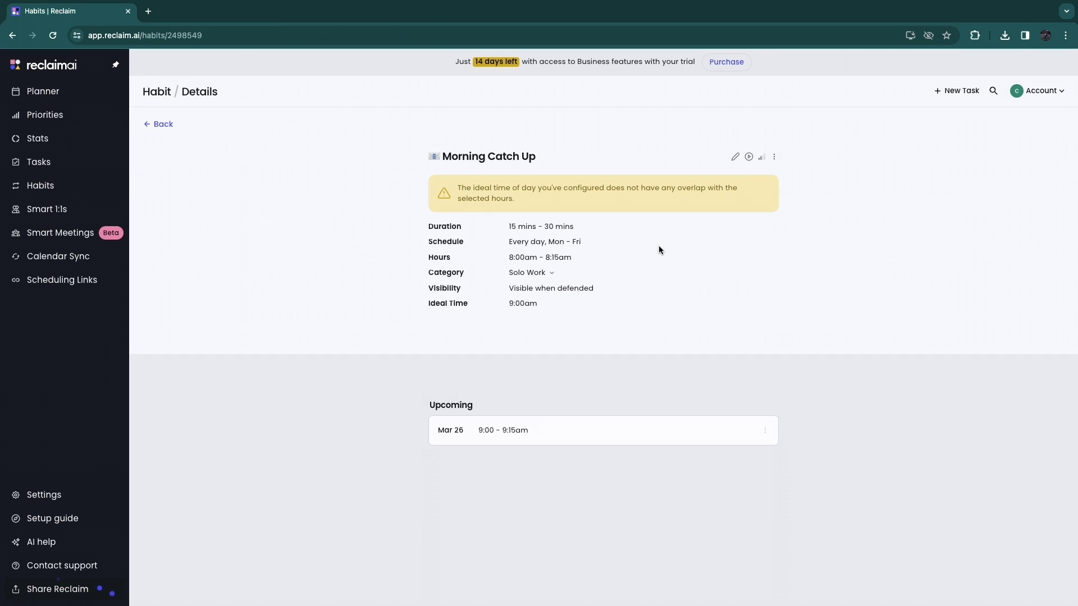
left_click(735, 157)
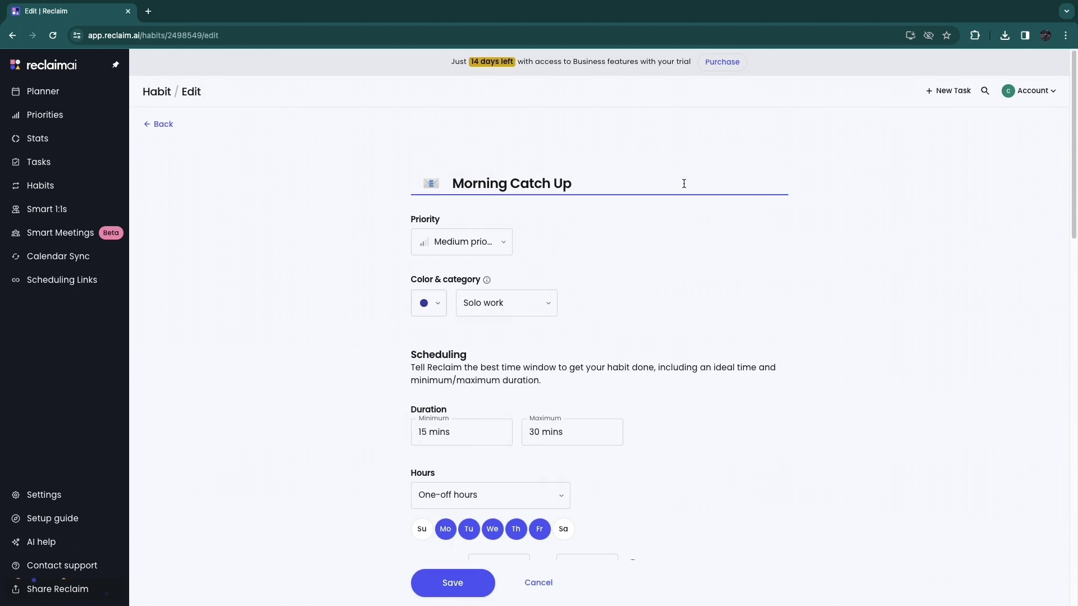
scroll(546, 381, "down", 5)
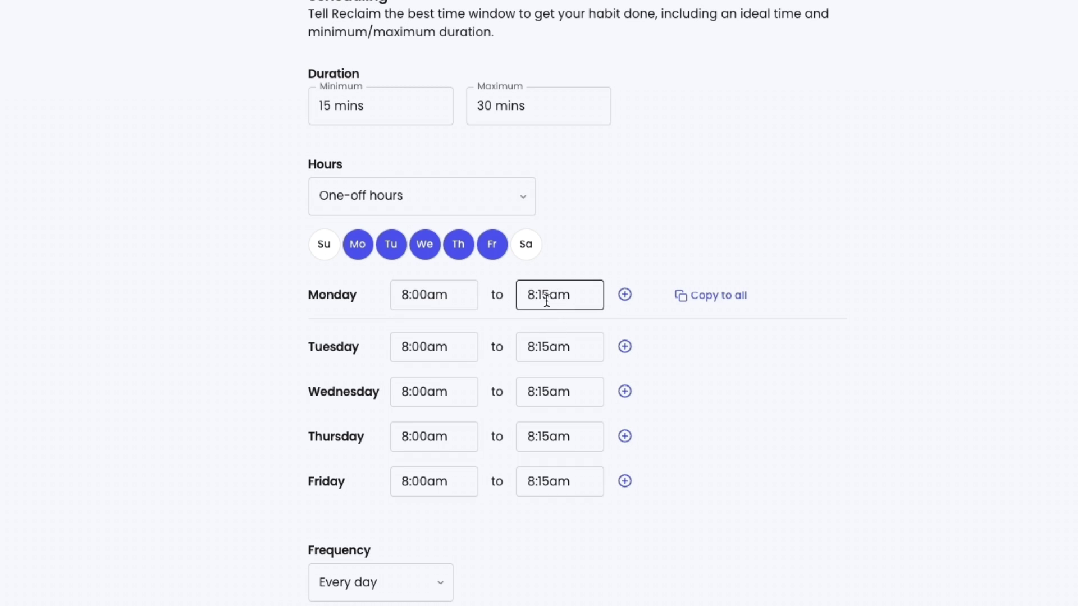
left_click_drag(548, 295, 527, 295)
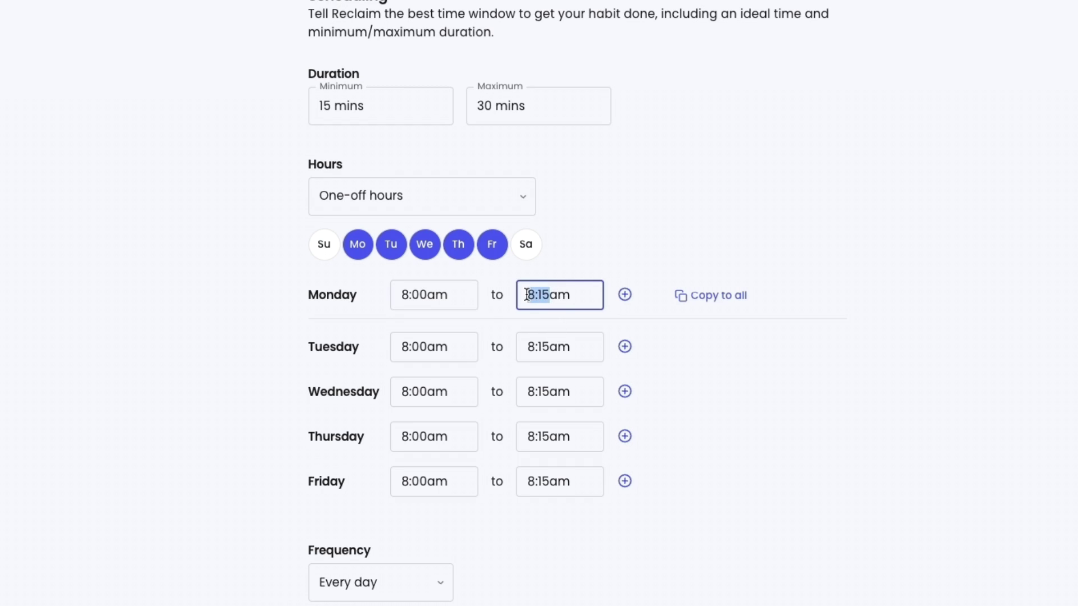
type("12:00pm")
left_click(775, 295)
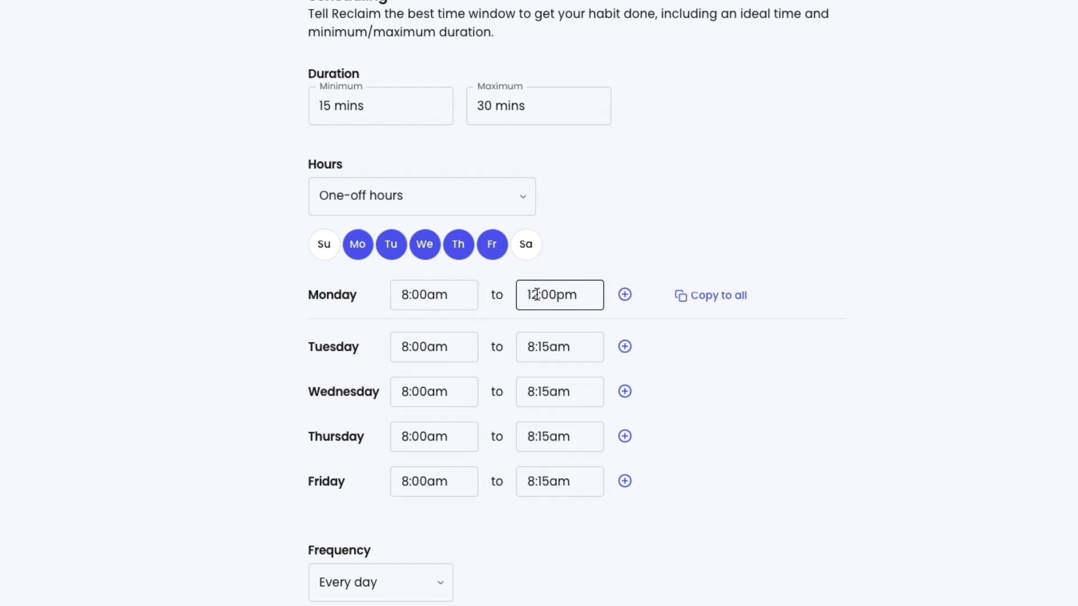
left_click(706, 293)
scroll(646, 354, "down", 1)
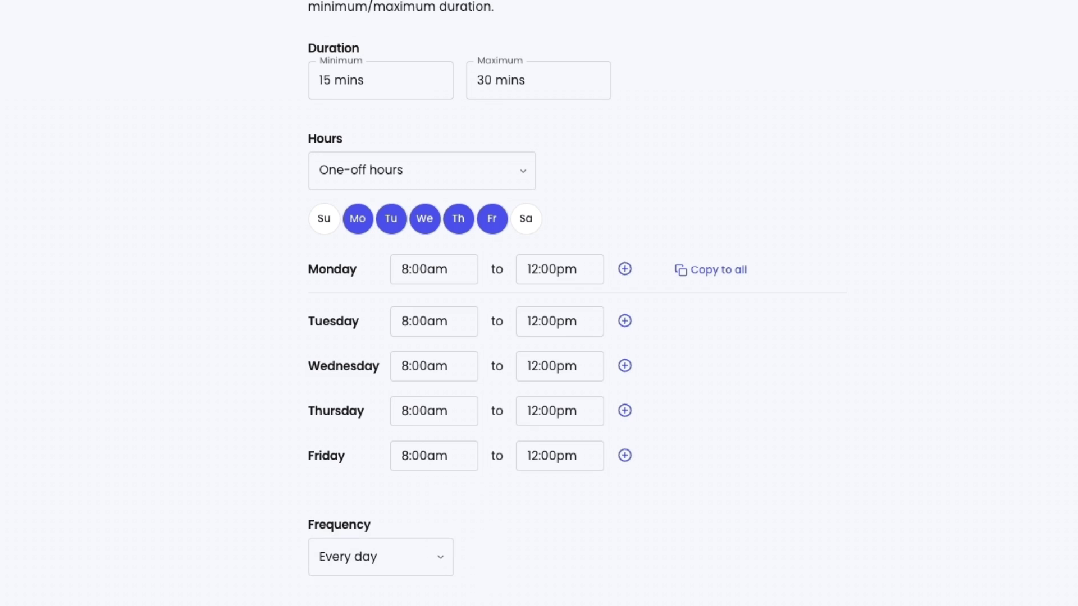
left_click(447, 582)
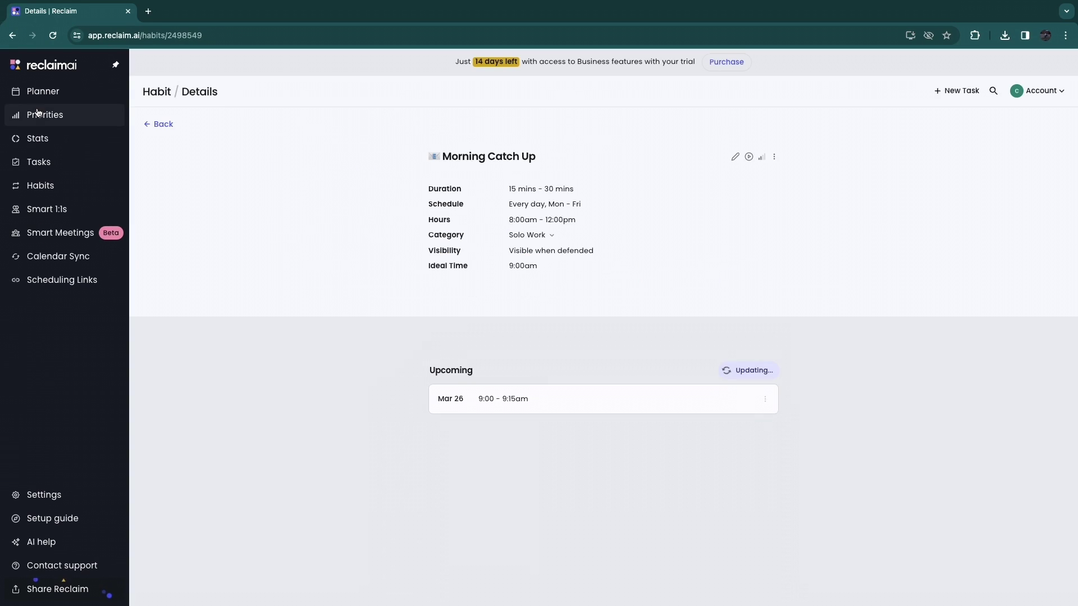
left_click(43, 91)
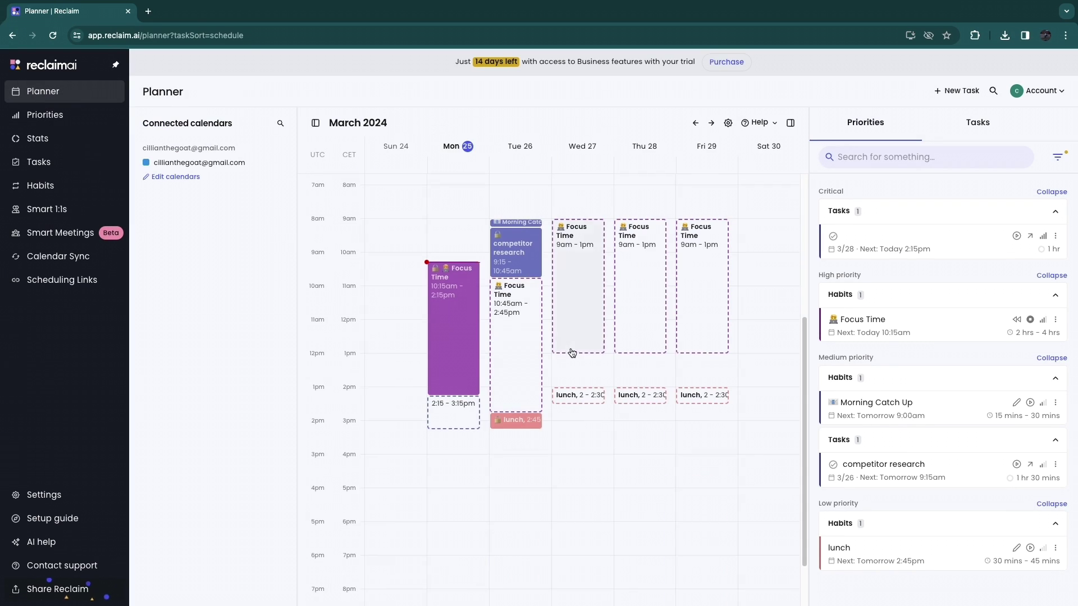
Review the Fri 29 Focus Time block's details, then go back to the Habits list
left_click(584, 305)
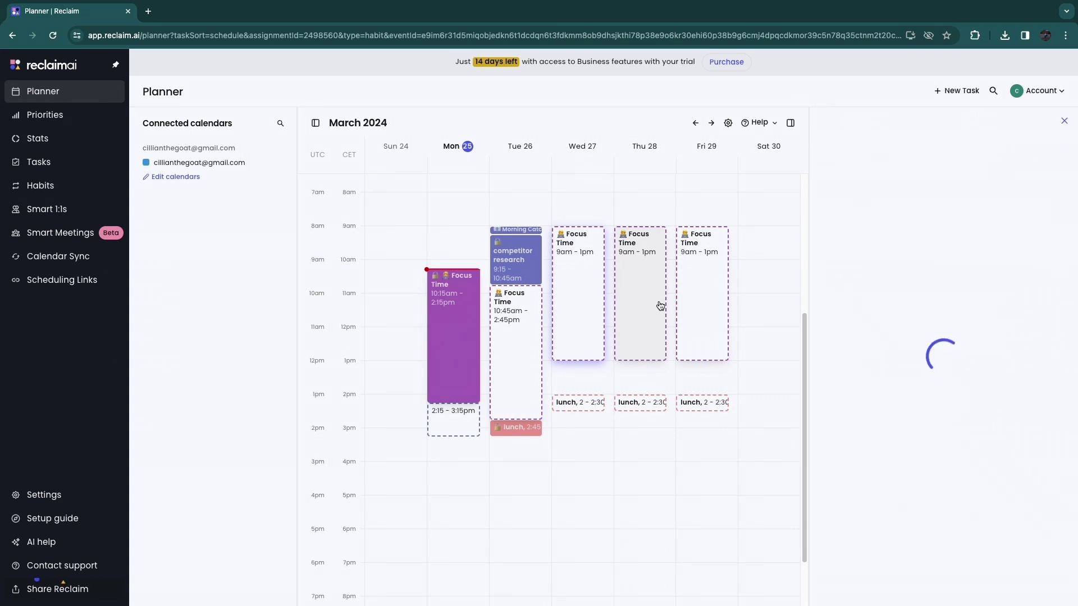
left_click(717, 306)
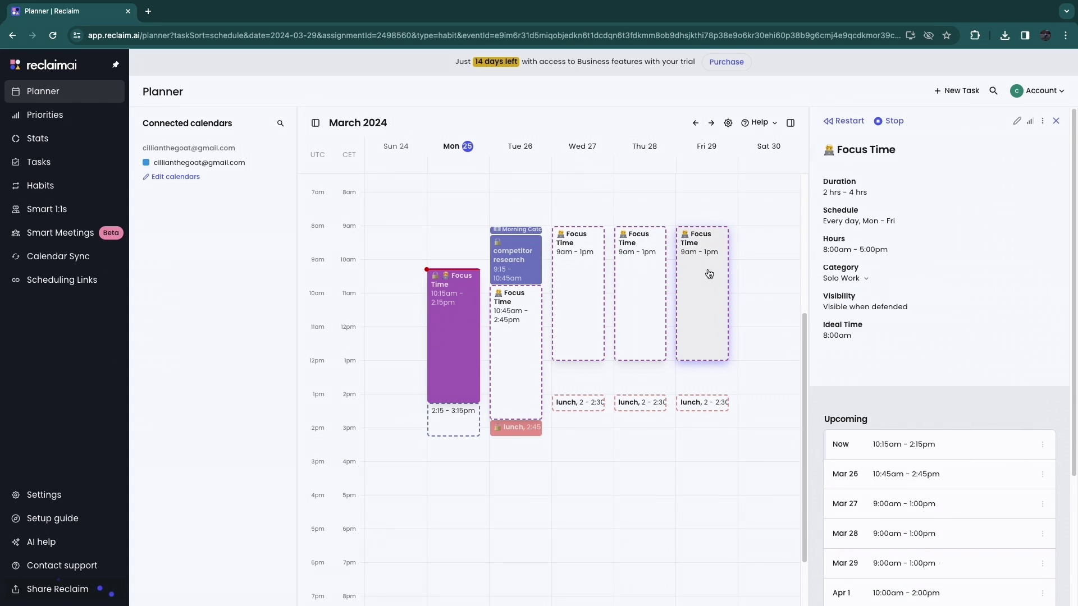
key("Escape")
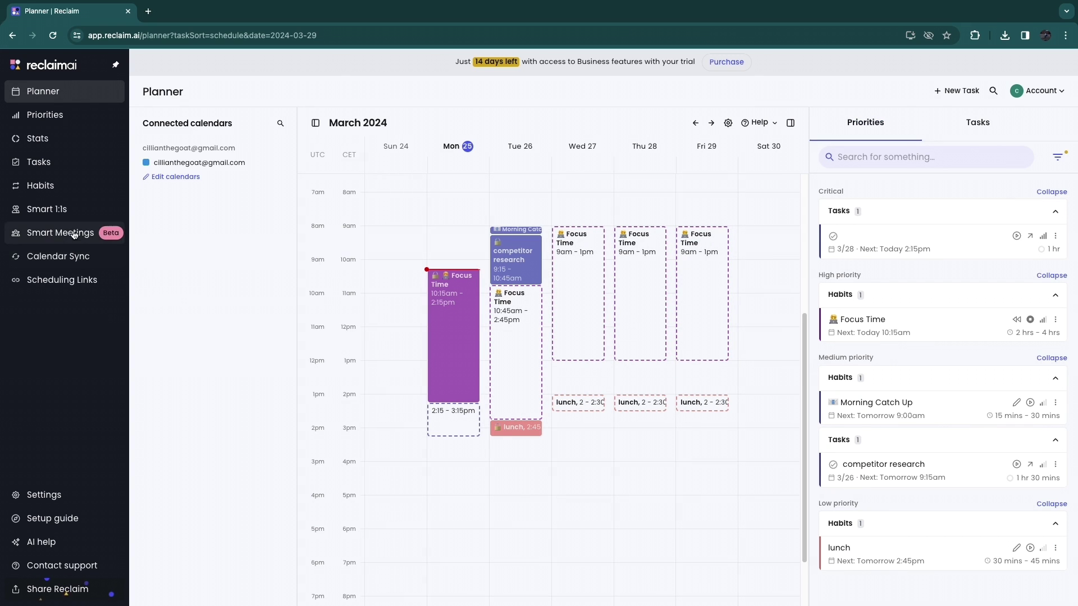
left_click(53, 189)
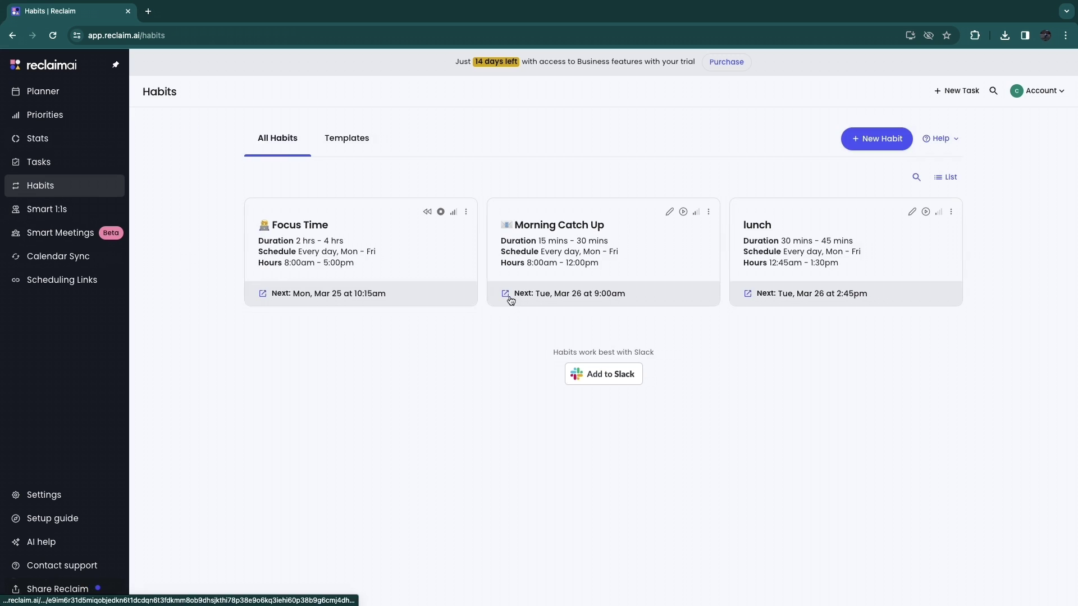
Edit the Focus Time habit to a 1 hr minimum and 2 hrs maximum duration, and save
left_click(397, 237)
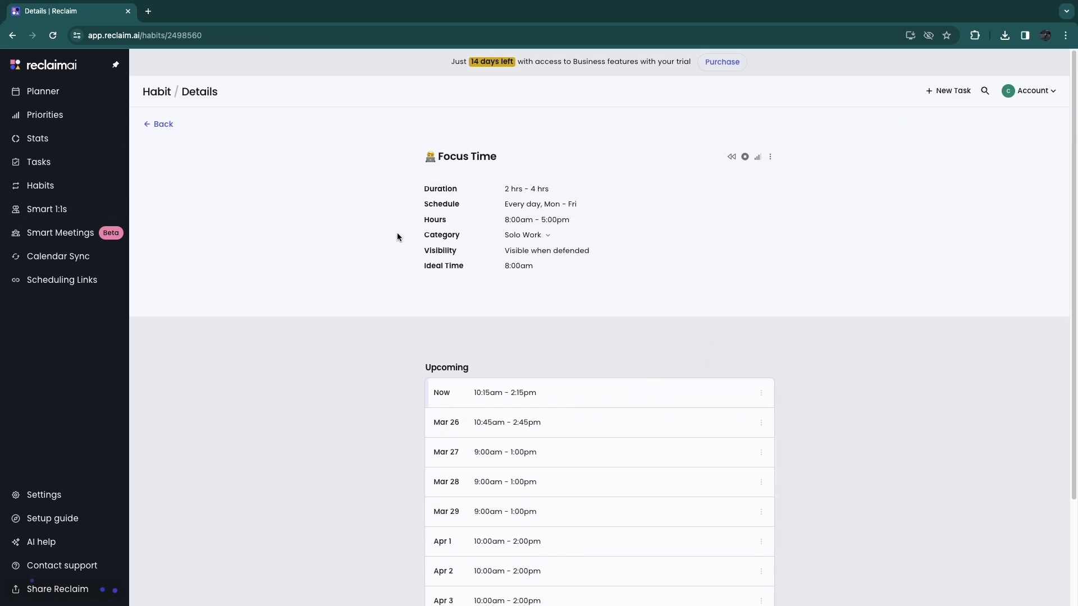
left_click(771, 158)
left_click(730, 196)
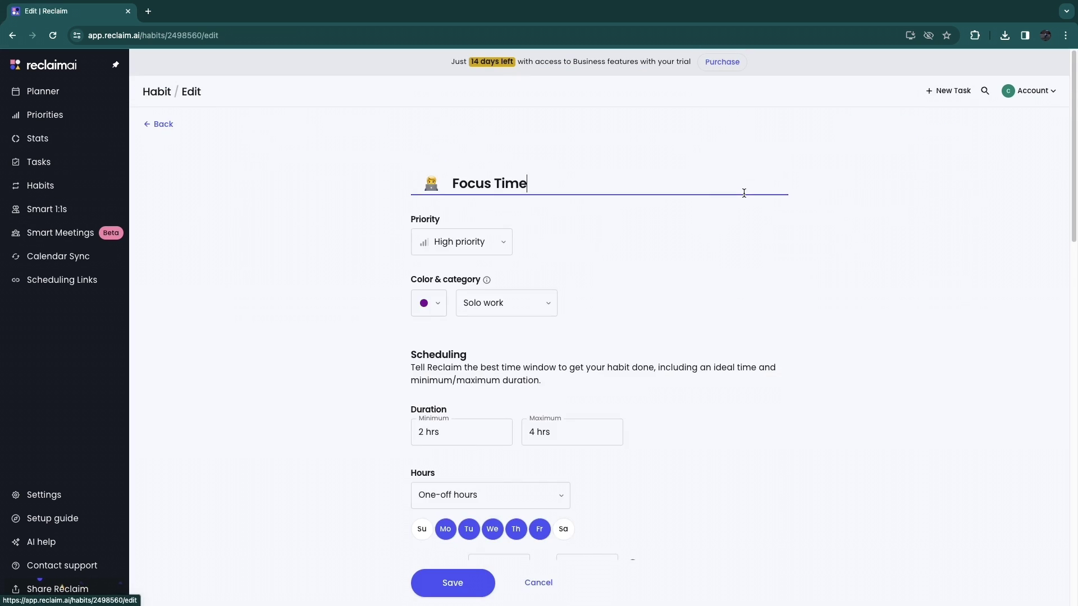
scroll(553, 323, "down", 2)
left_click(556, 337)
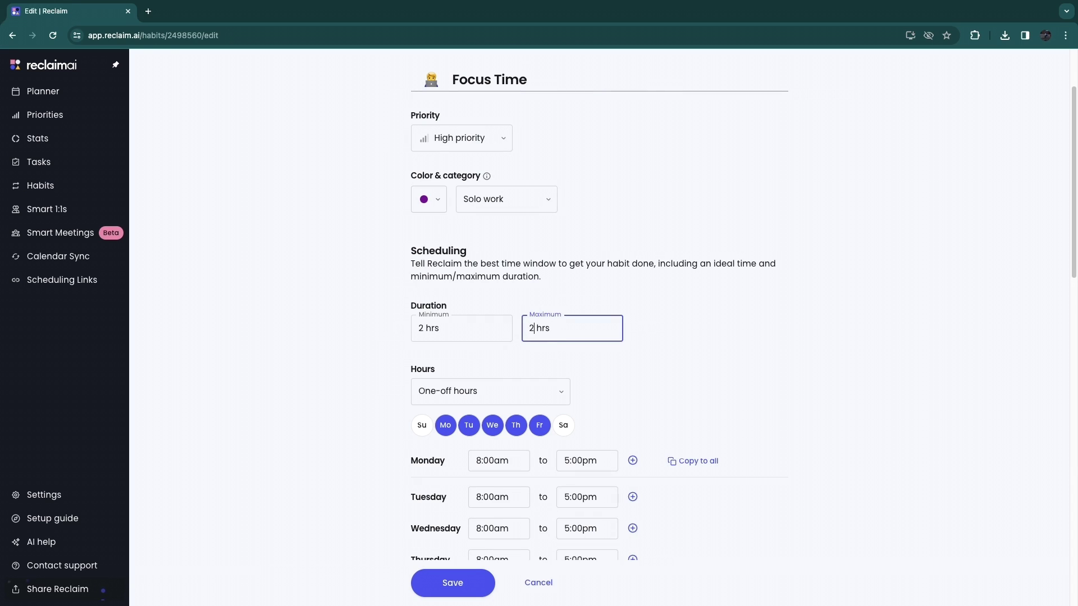
left_click(416, 320)
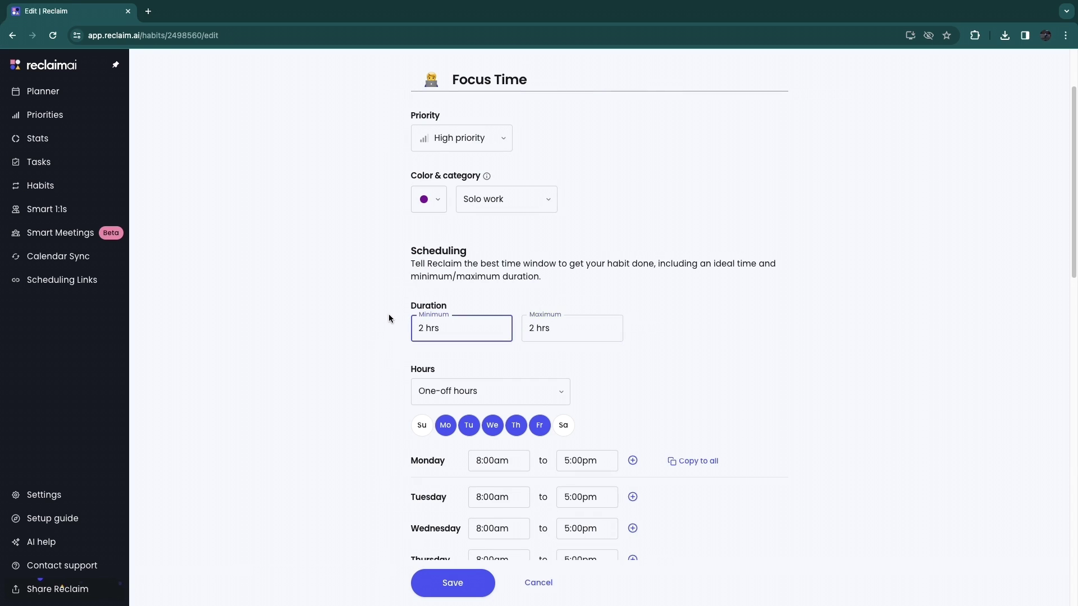
scroll(448, 581, "down", 3)
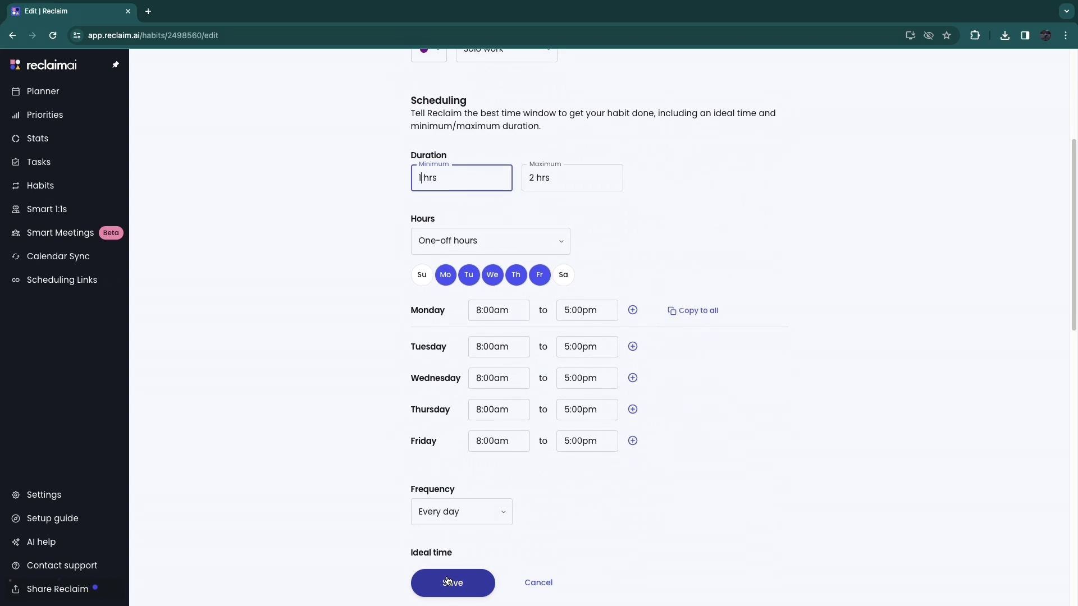
left_click(448, 581)
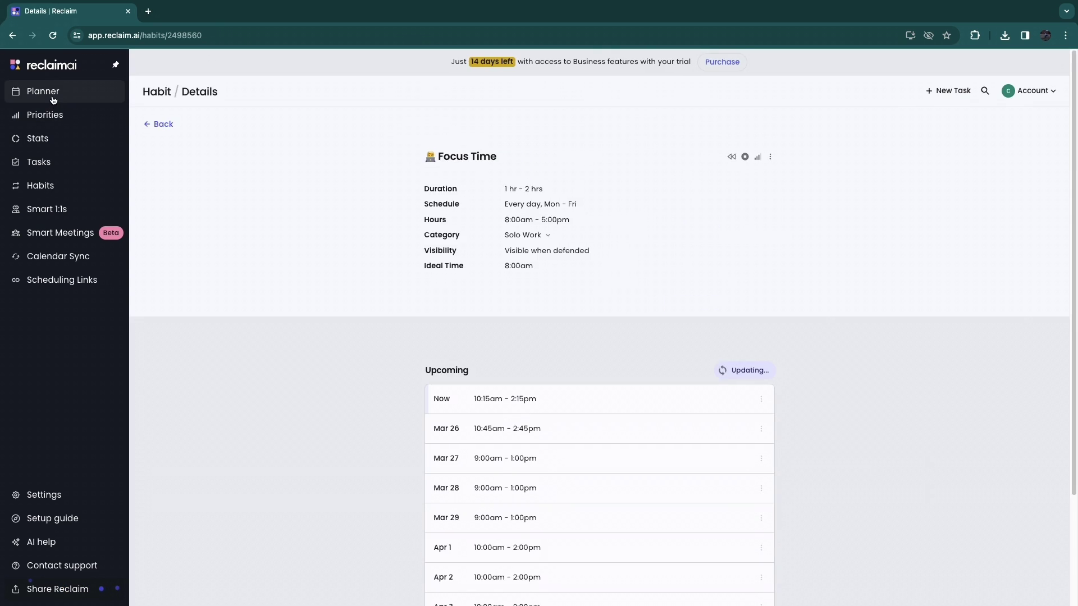
left_click(53, 100)
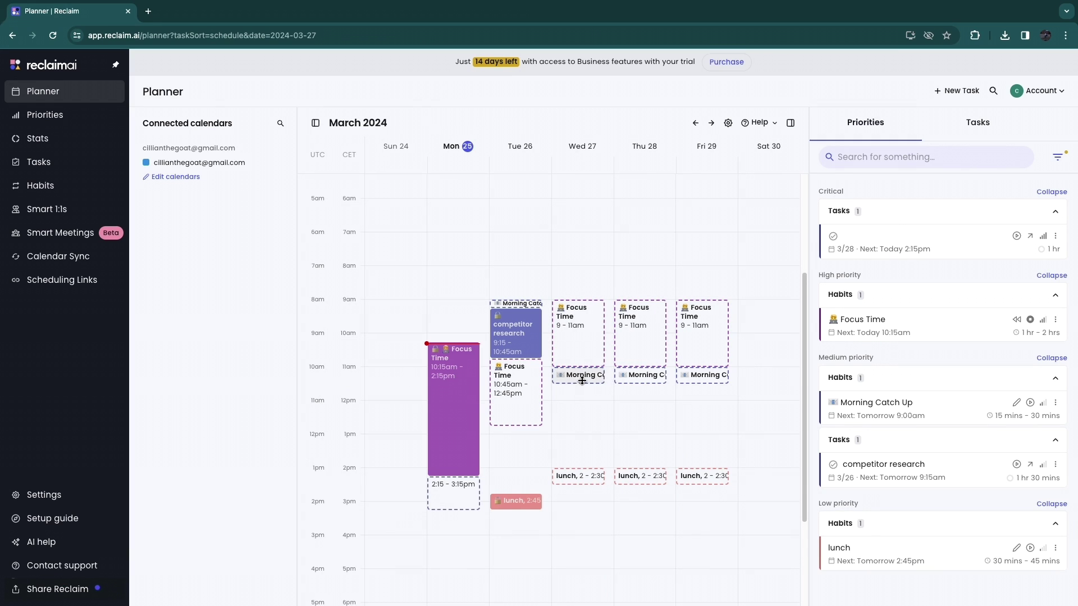
Raise the Morning Catch Up habit to Critical priority on the Habits page
left_click(654, 381)
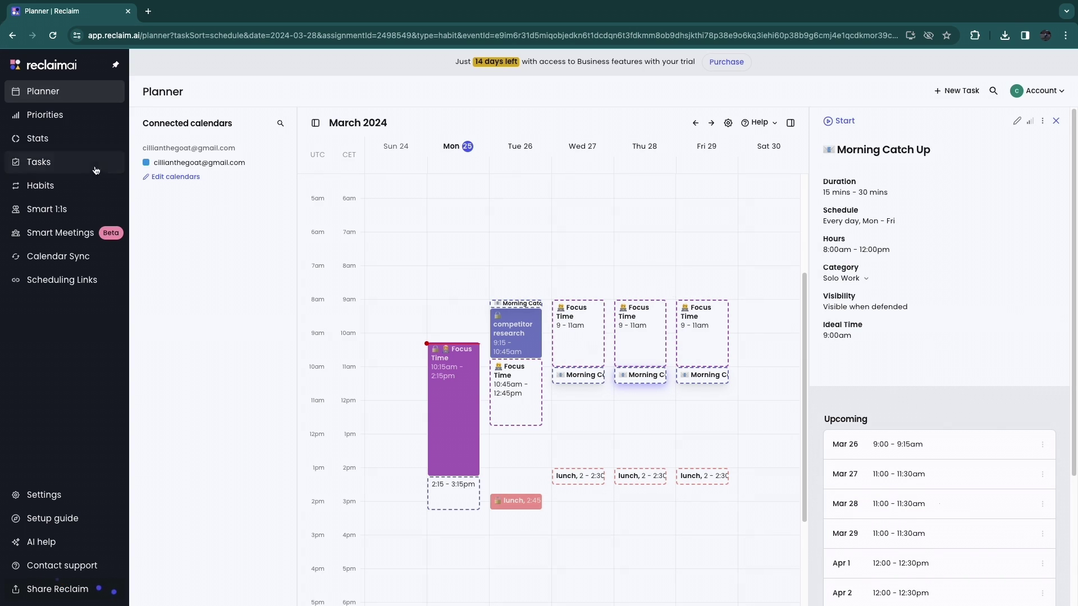
left_click(40, 186)
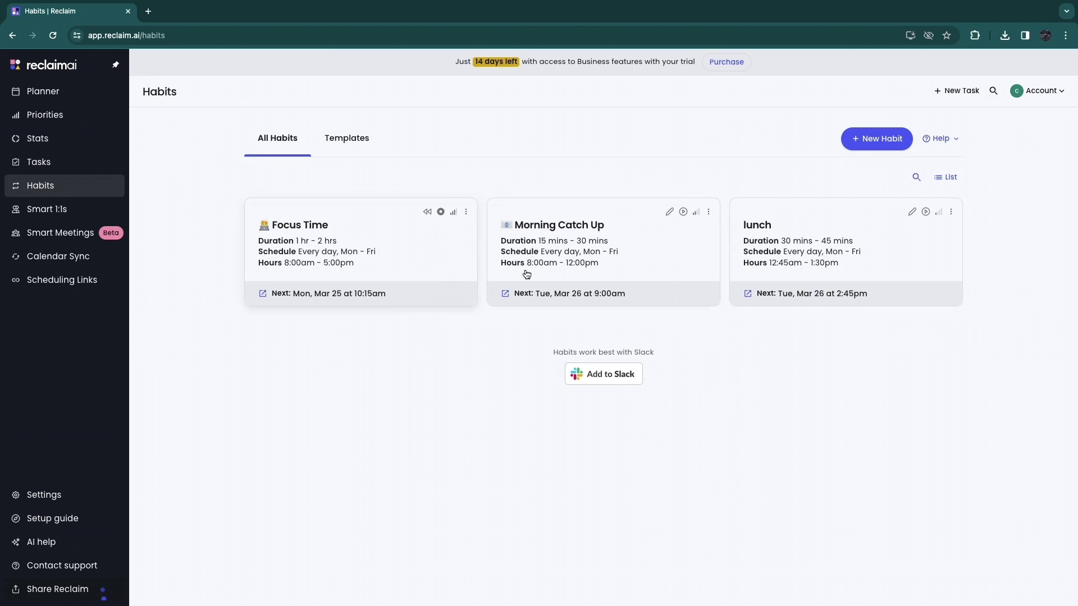
left_click(697, 214)
left_click(713, 222)
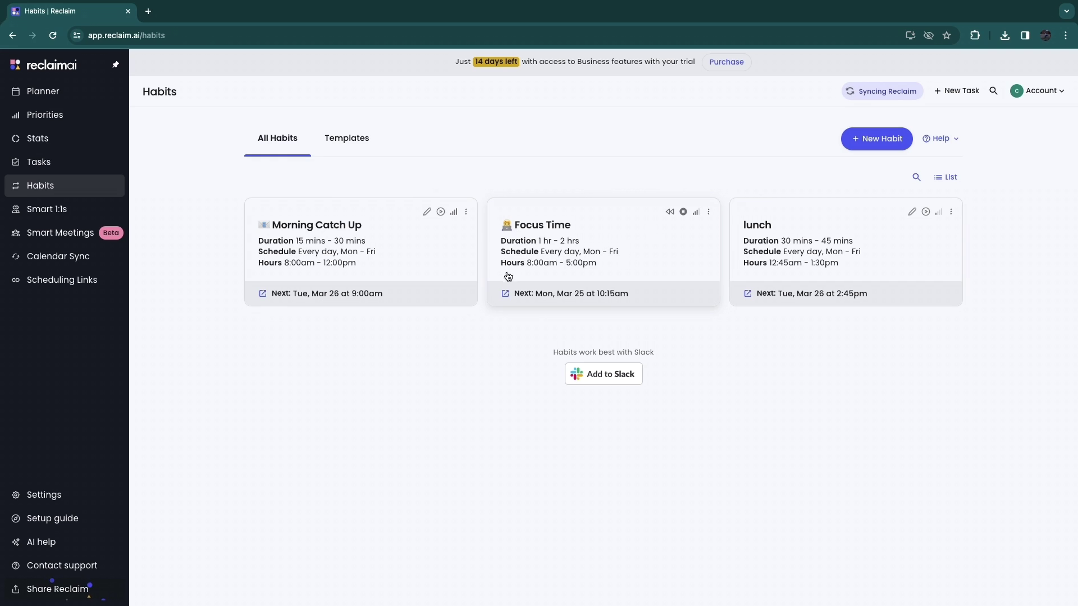
Check Focus Time's 8:00am ideal time, then reload the Planner
left_click(666, 247)
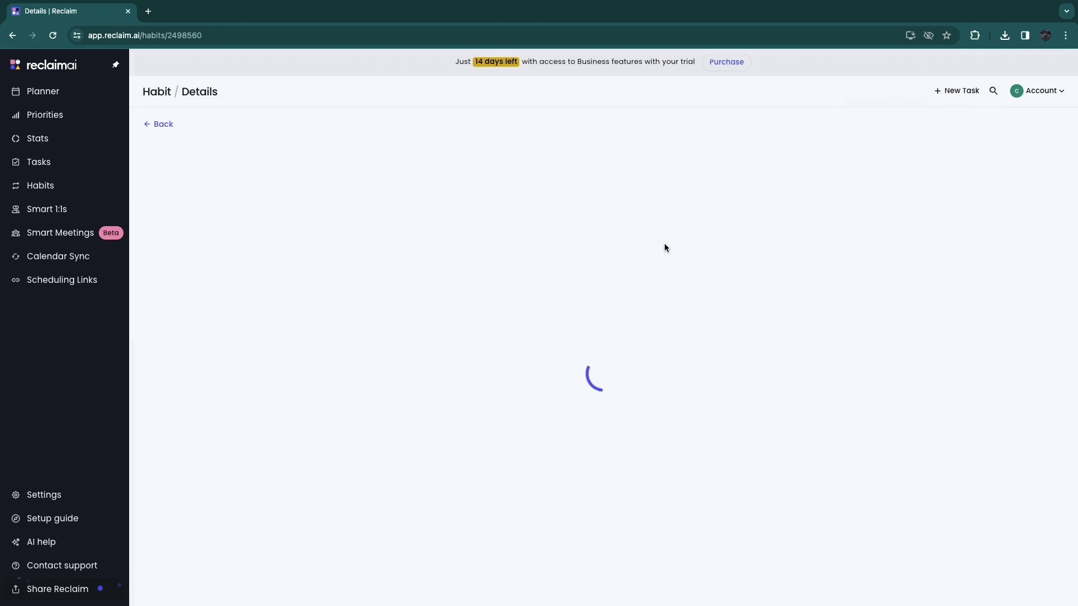
left_click_drag(421, 252, 550, 257)
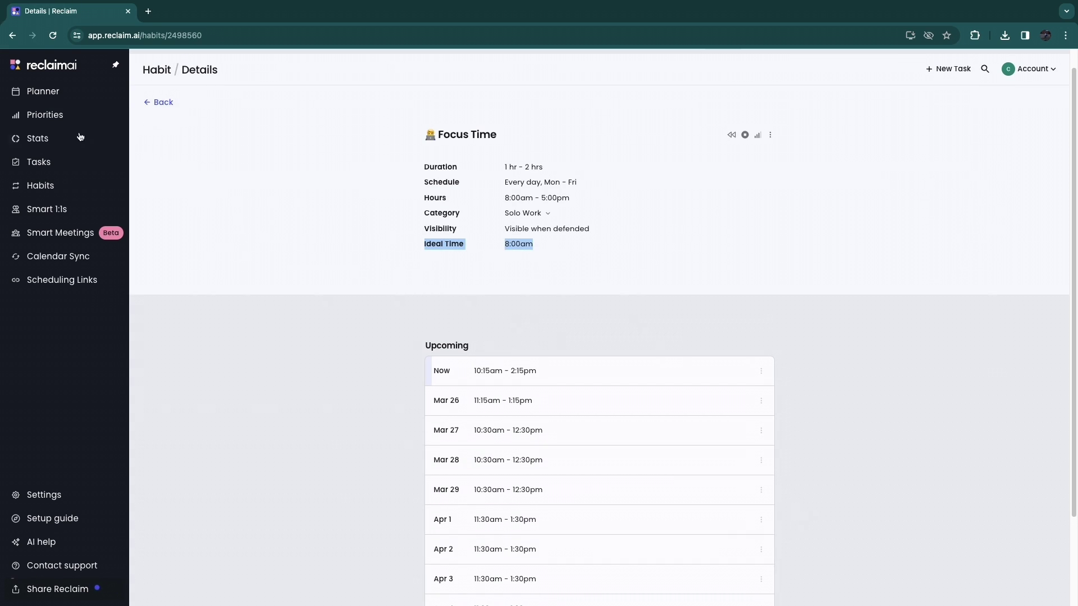
left_click(61, 91)
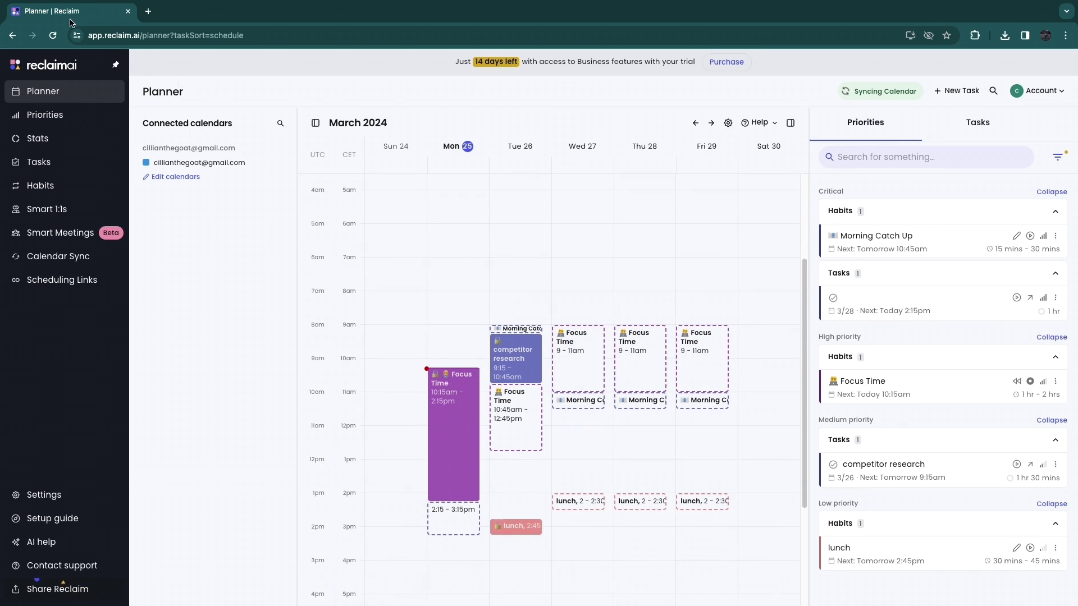
left_click(53, 35)
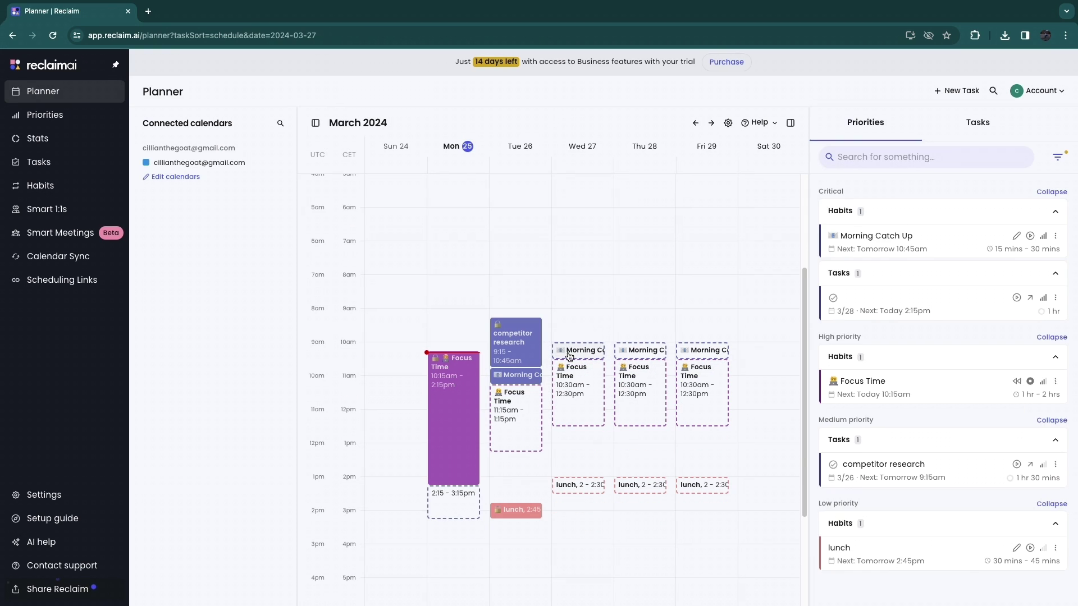
Edit and save Morning Catch Up's ideal time, then reload the Planner to see the rescheduled events
left_click(649, 356)
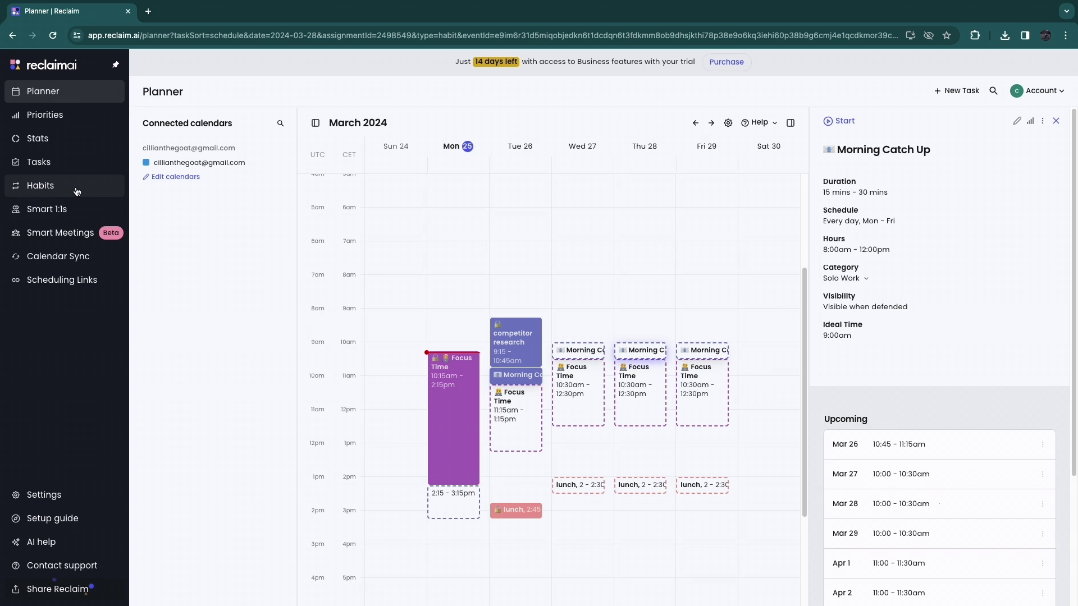
left_click(41, 185)
left_click(455, 212)
left_click(440, 450)
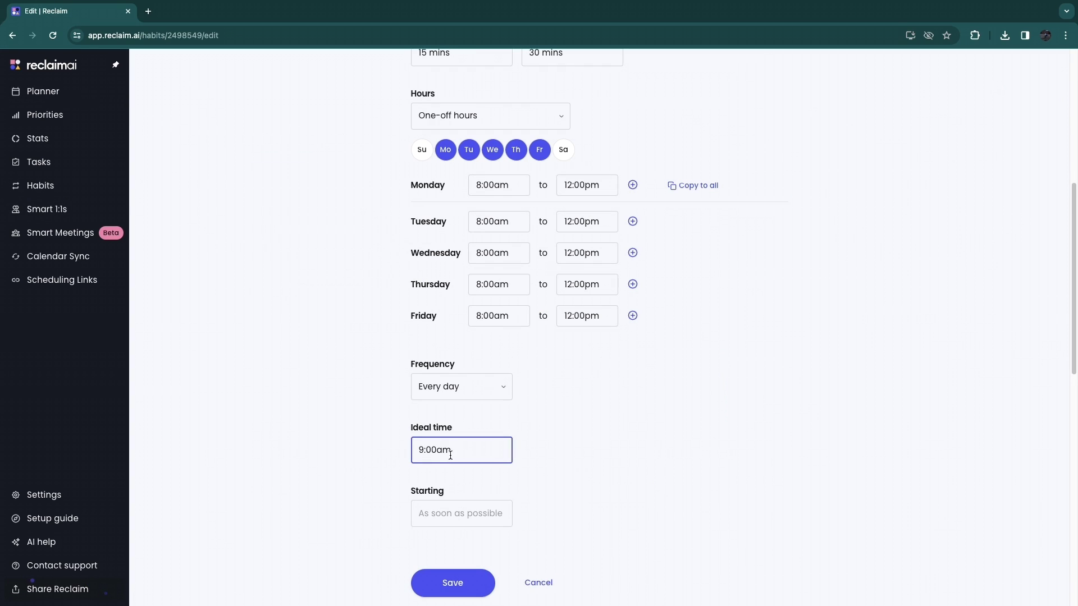
key("Return")
left_click(53, 36)
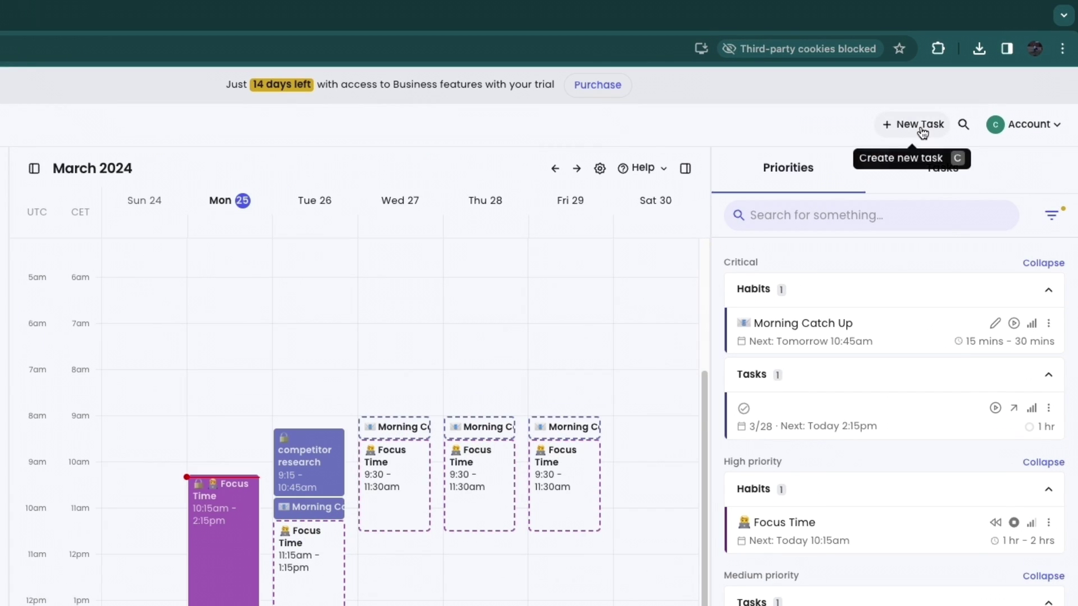
Start a new task and set its due date to March 27
left_click(938, 130)
type("meeting")
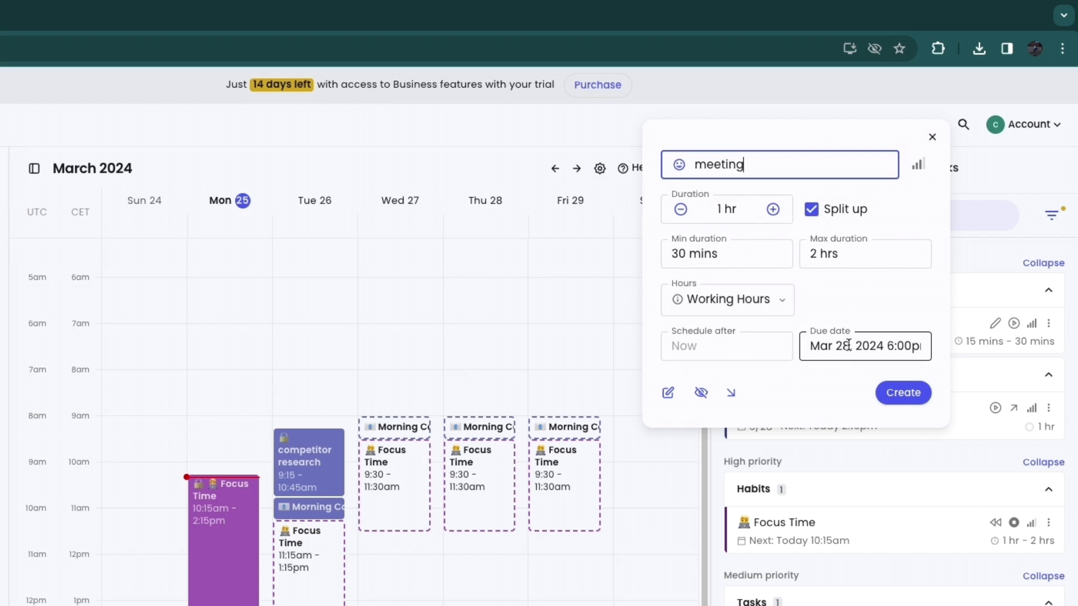
left_click(825, 352)
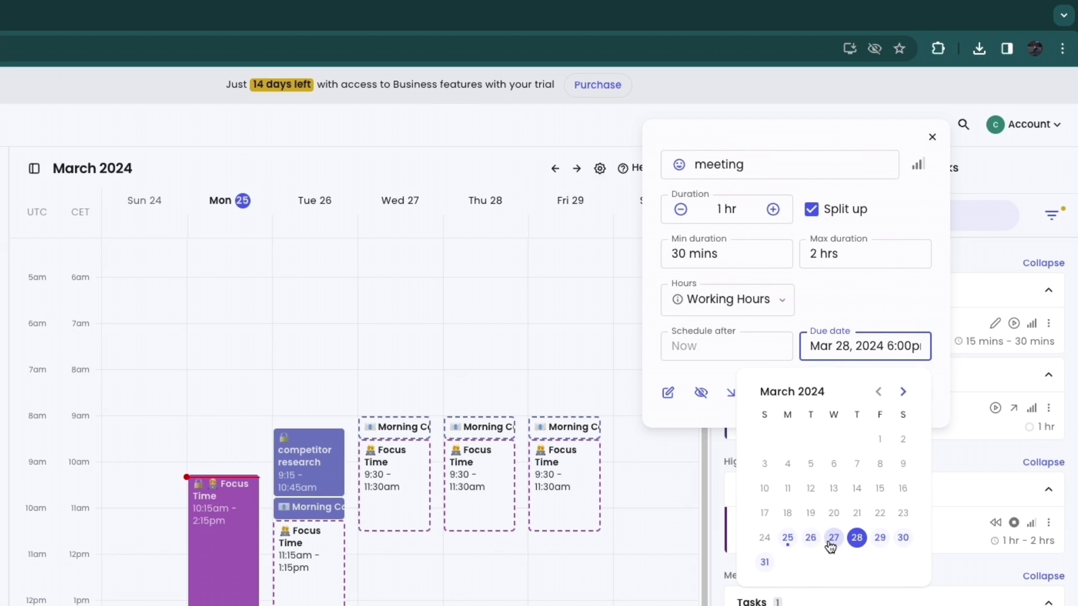
left_click(831, 542)
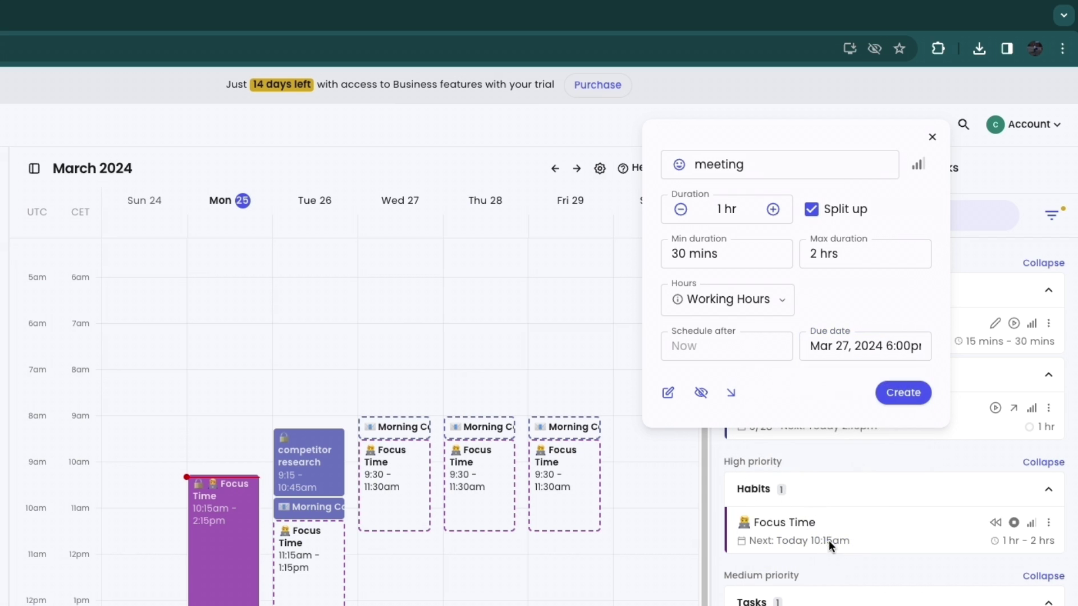
left_click(892, 347)
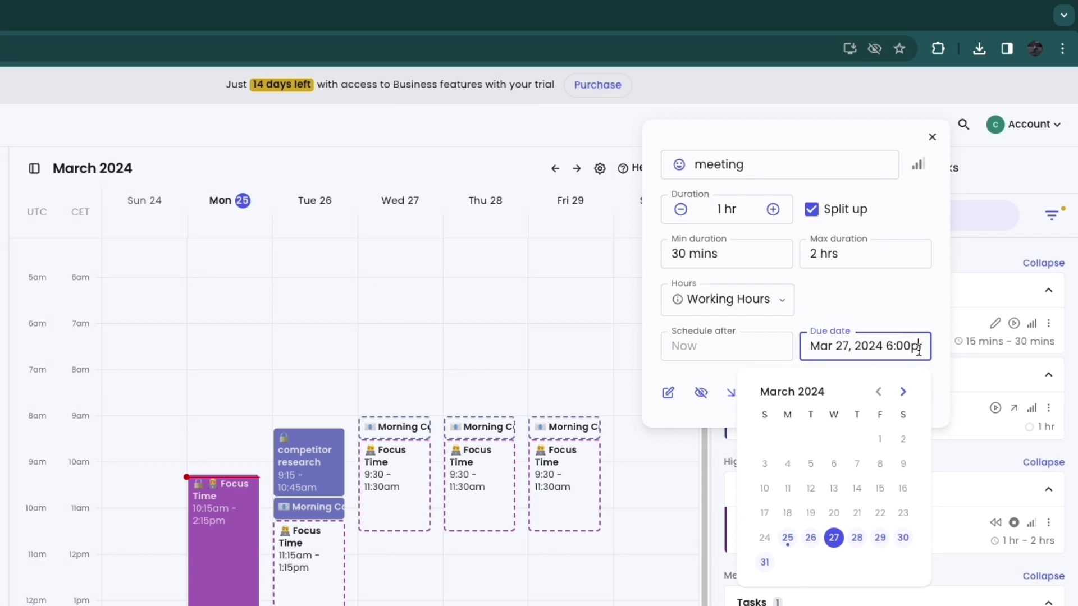
key("Return")
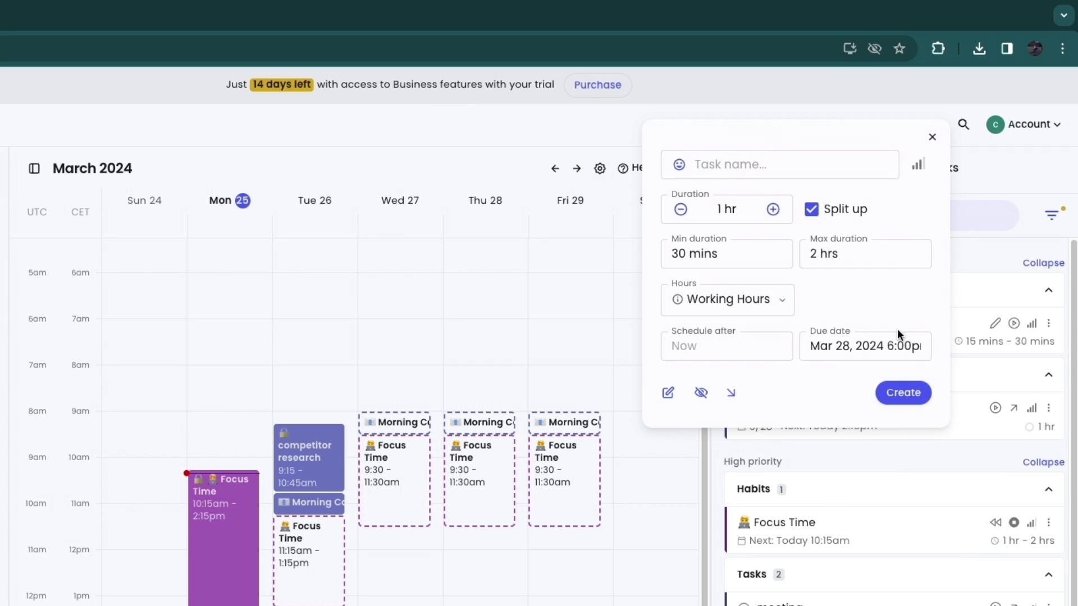
Set the task's Schedule after to March 28 at 3:00pm
left_click(756, 346)
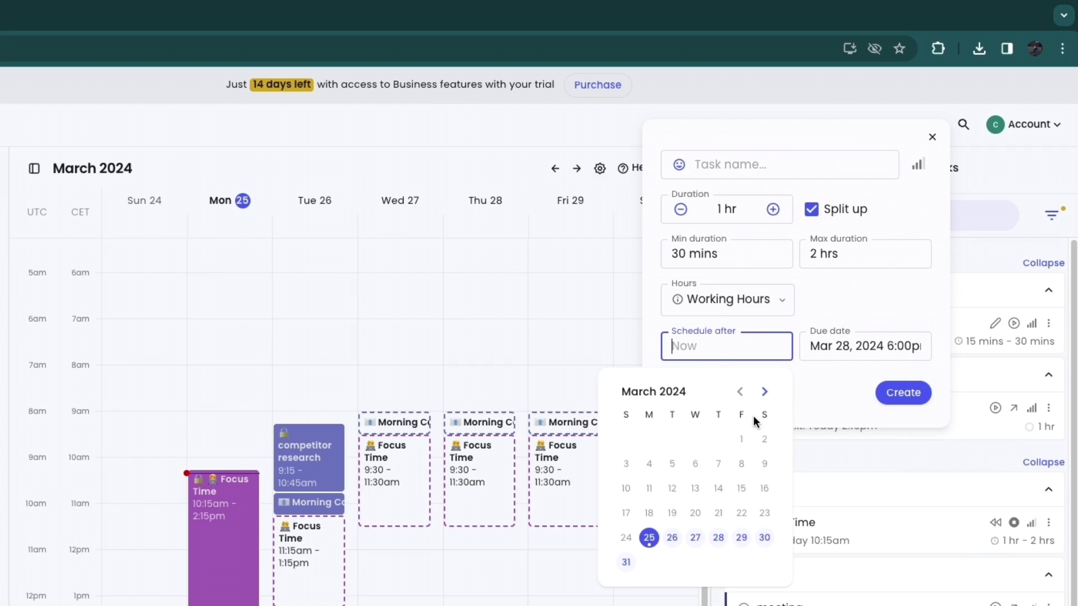
left_click(718, 537)
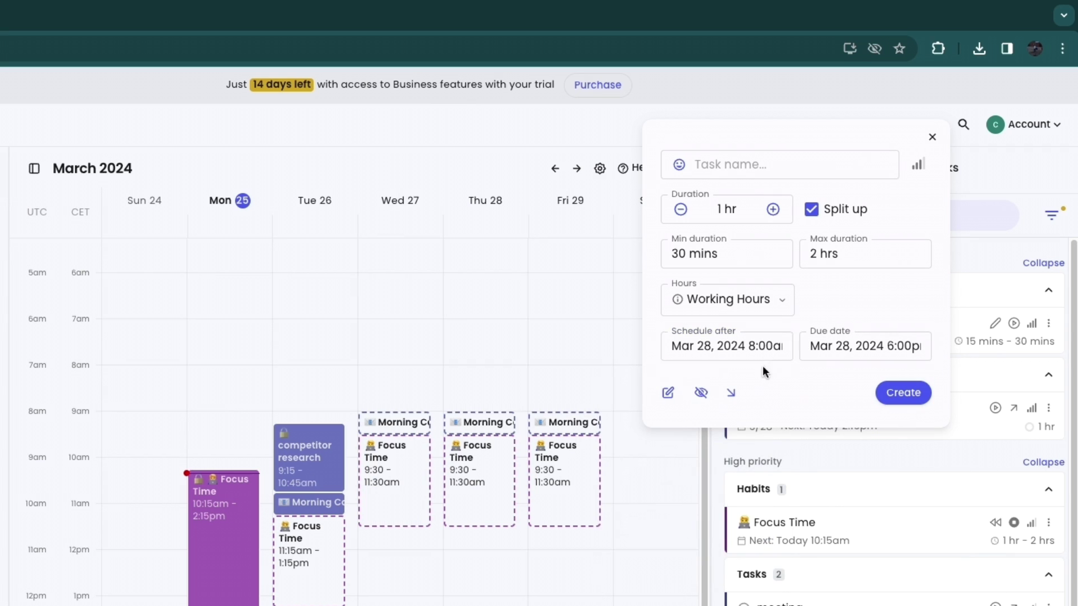
left_click(759, 347)
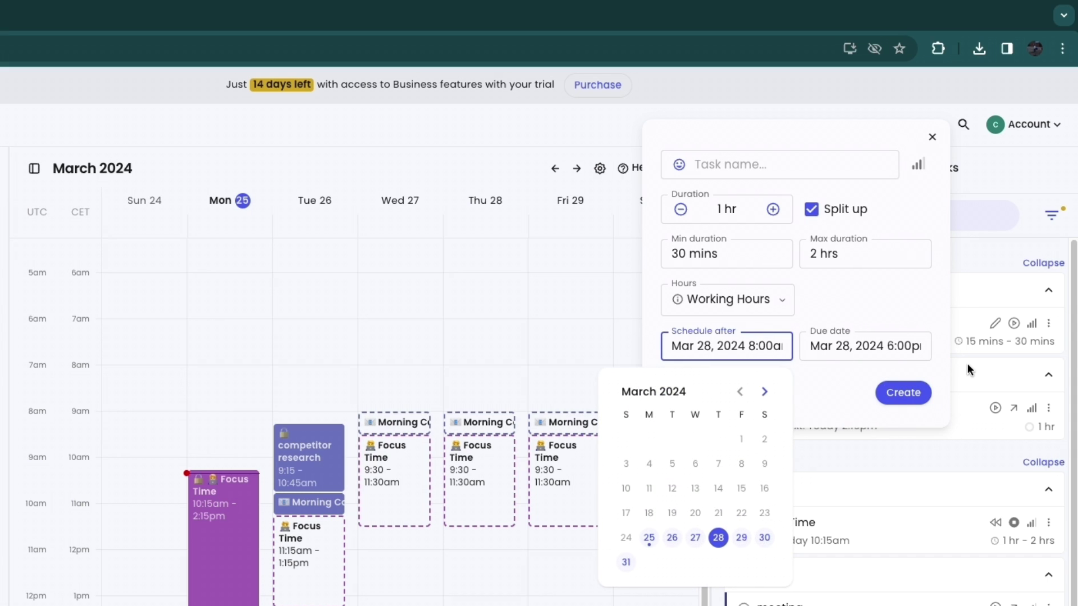
key("BackSpace")
key("BackSpace")
key("BackSpace")
type("3")
key("Return")
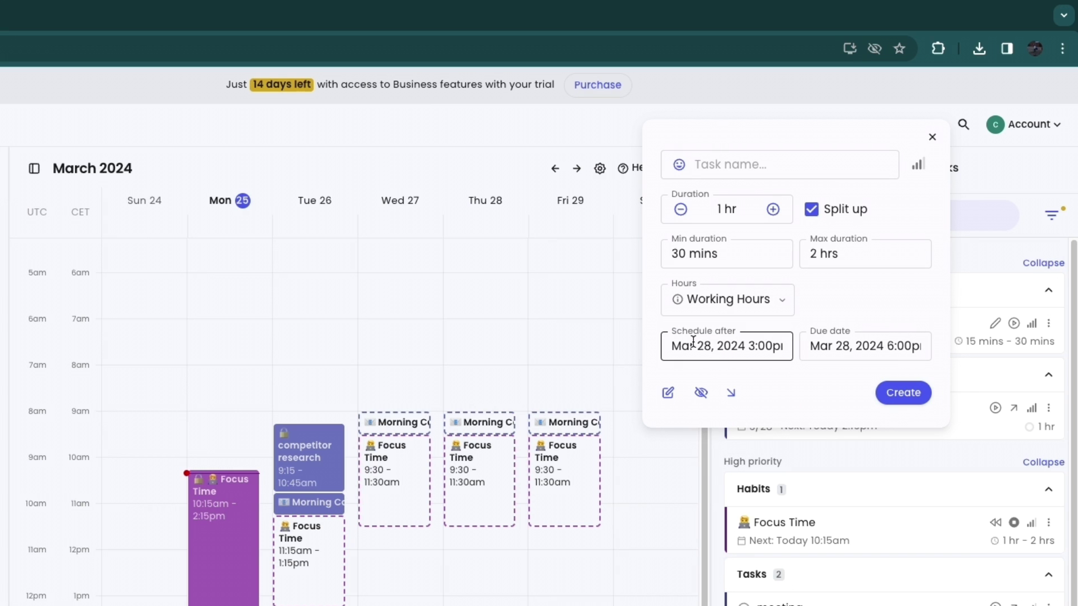
Name the task 'meeting' and create it
left_click(902, 395)
type("meeting")
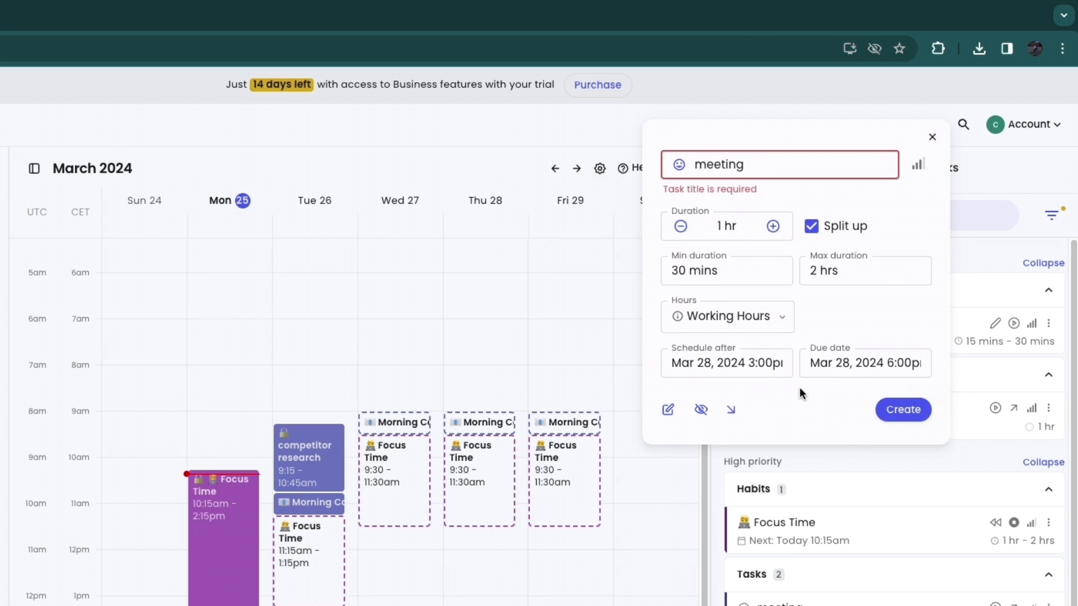
left_click(913, 419)
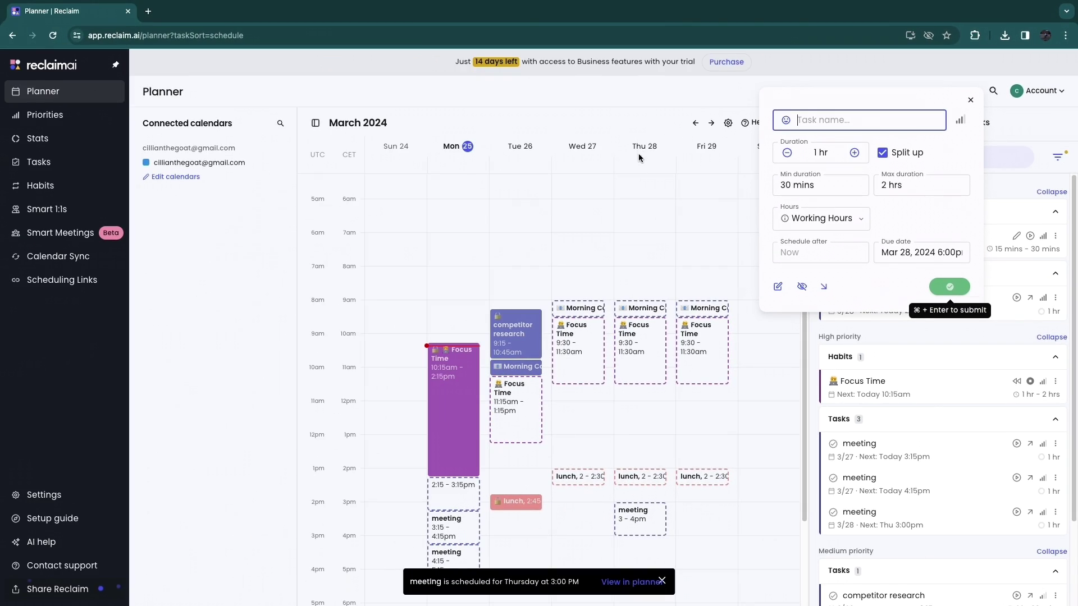
key("Escape")
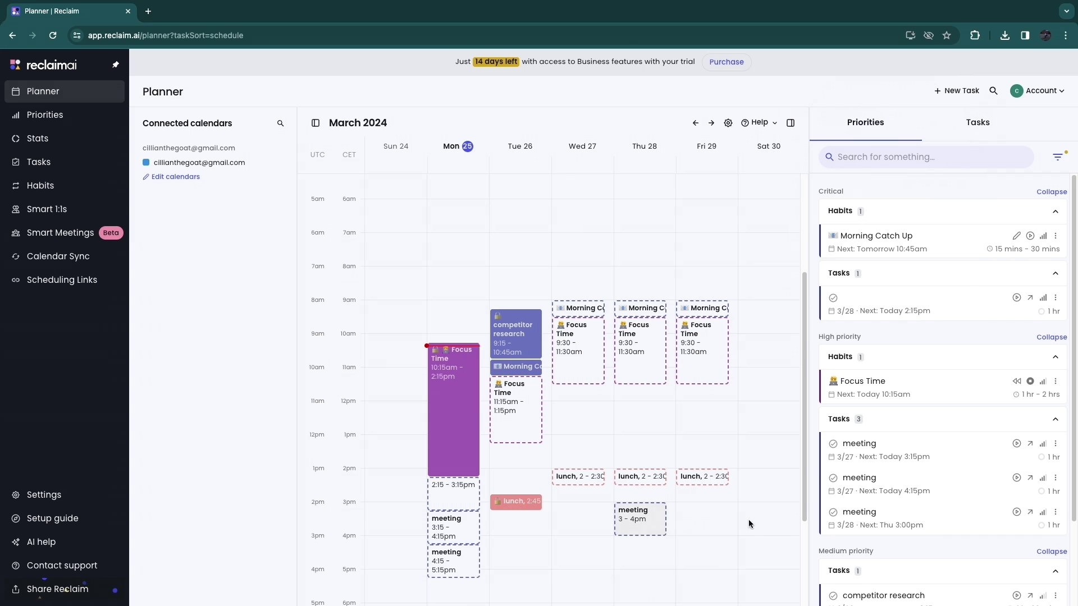
Set Thursday's 3pm meeting task to Critical priority in its details panel
left_click(638, 518)
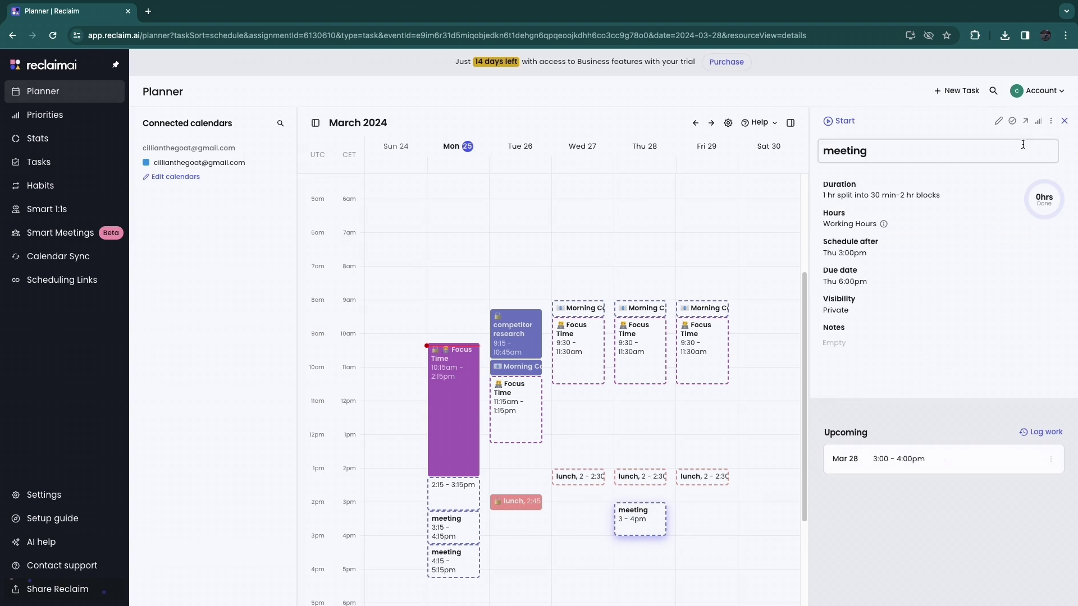
left_click(1016, 122)
left_click(1017, 135)
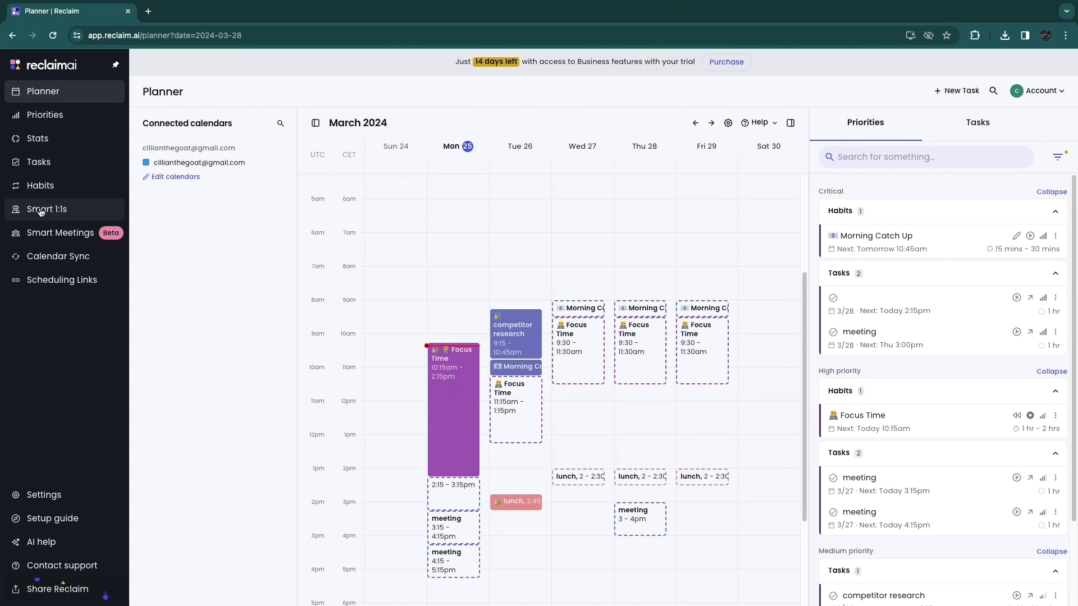
left_click(22, 213)
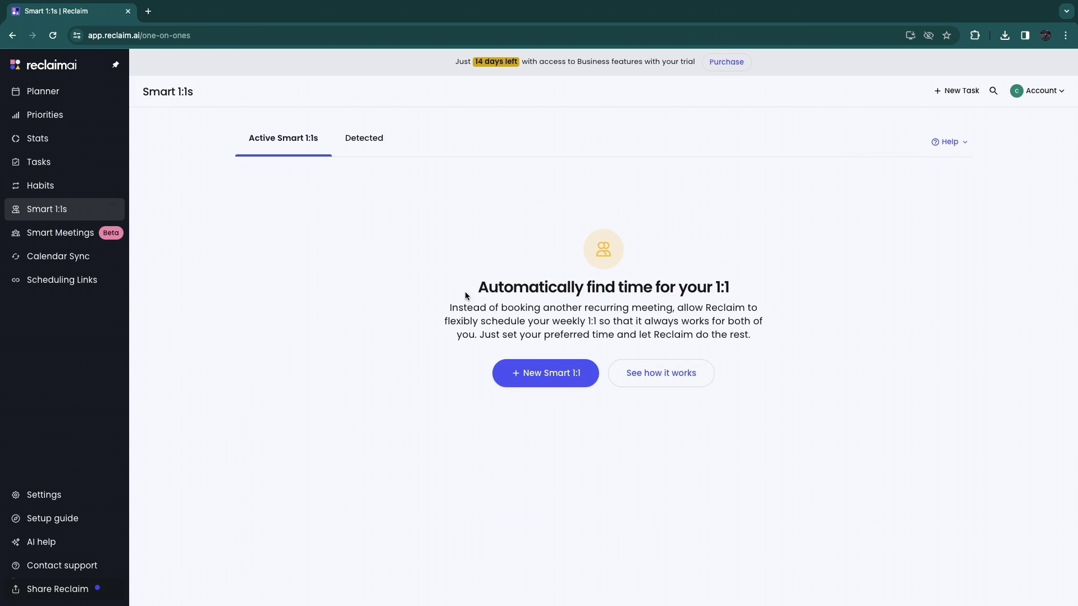
Start a New Smart 1:1 and look over its attendee, title and remaining form fields
left_click_drag(733, 287, 813, 292)
left_click(538, 369)
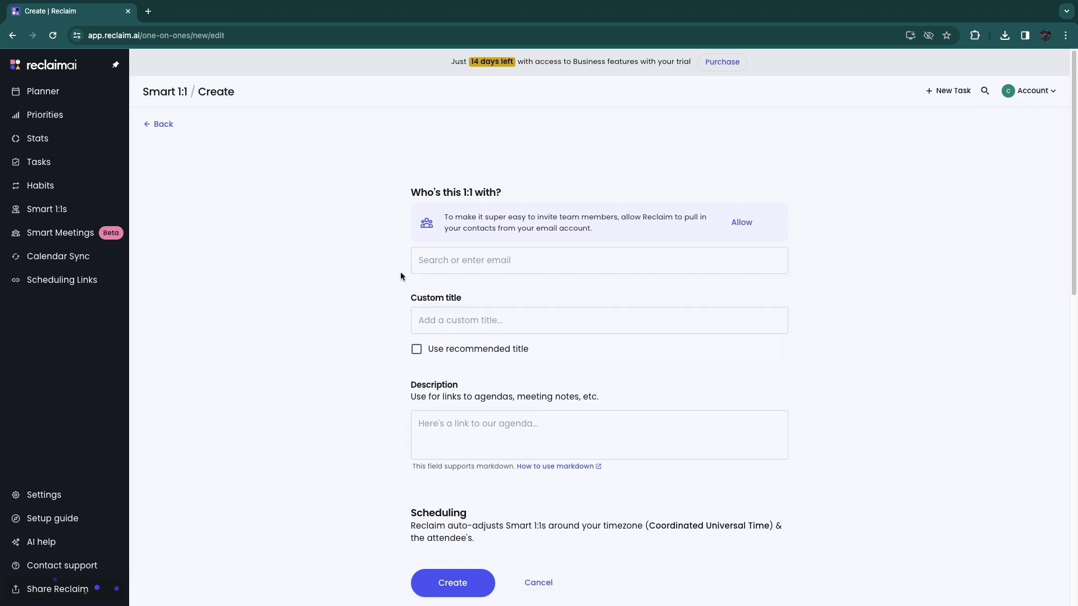
left_click(530, 279)
left_click(530, 320)
scroll(401, 351, "down", 1)
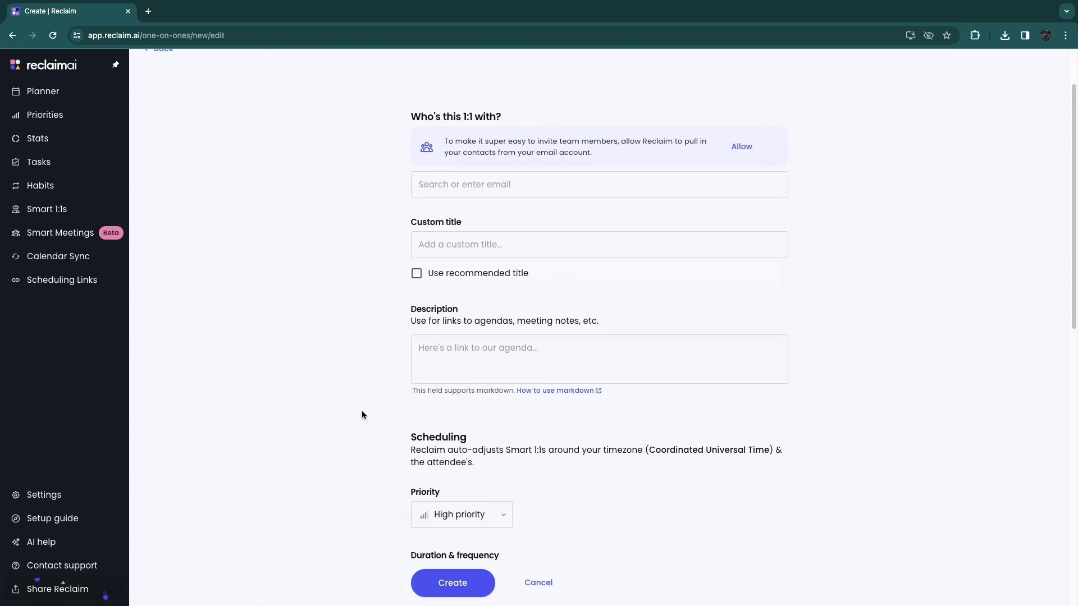
scroll(365, 432, "down", 3)
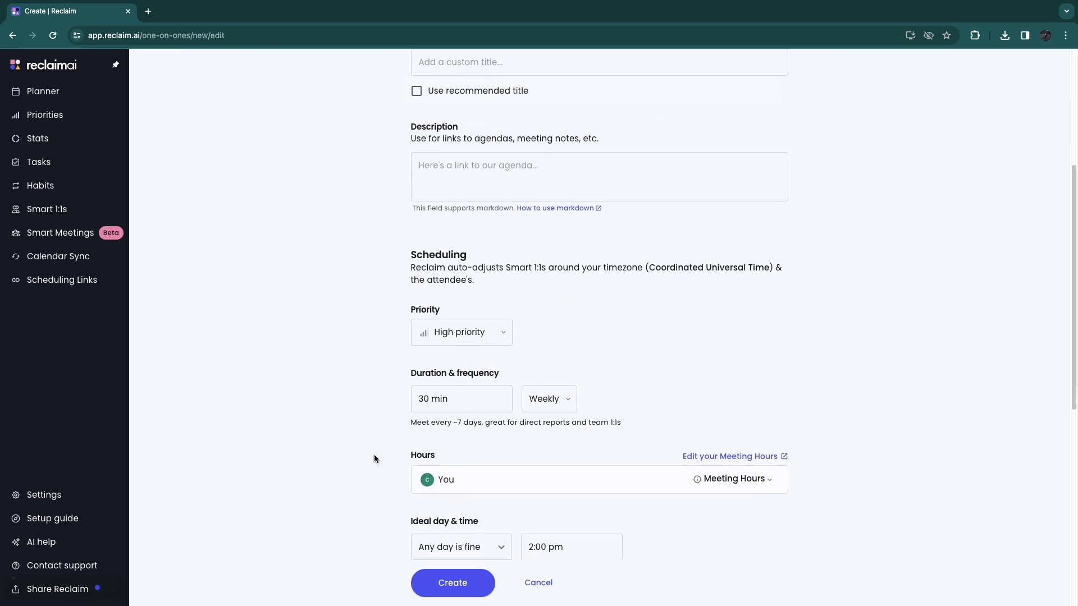
left_click(54, 238)
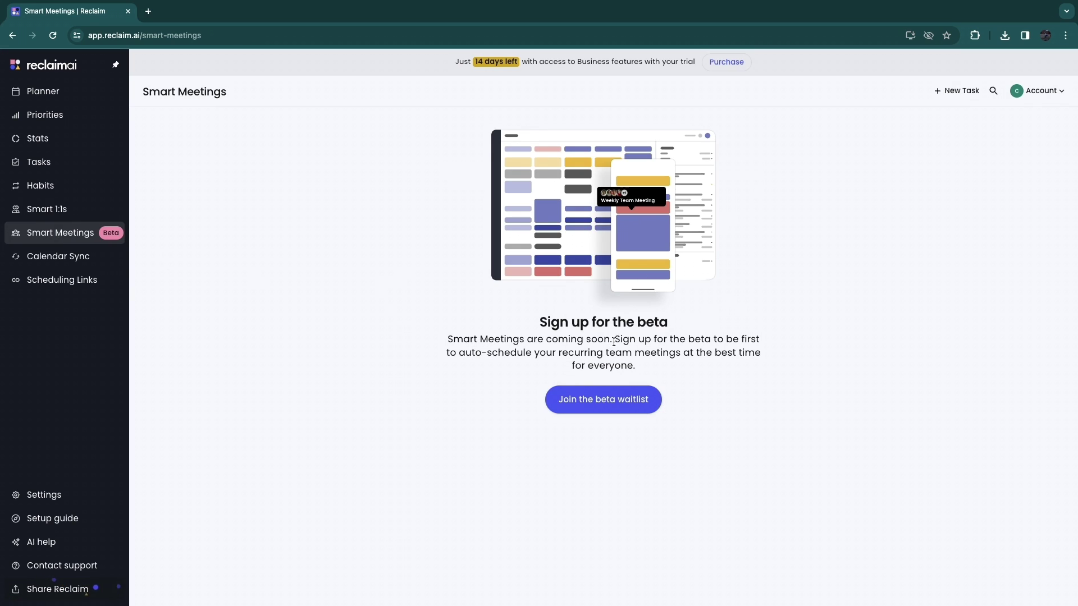
Browse the Calendar Sync and Scheduling Links pages, then return to the Planner week calendar
left_click_drag(458, 353, 748, 399)
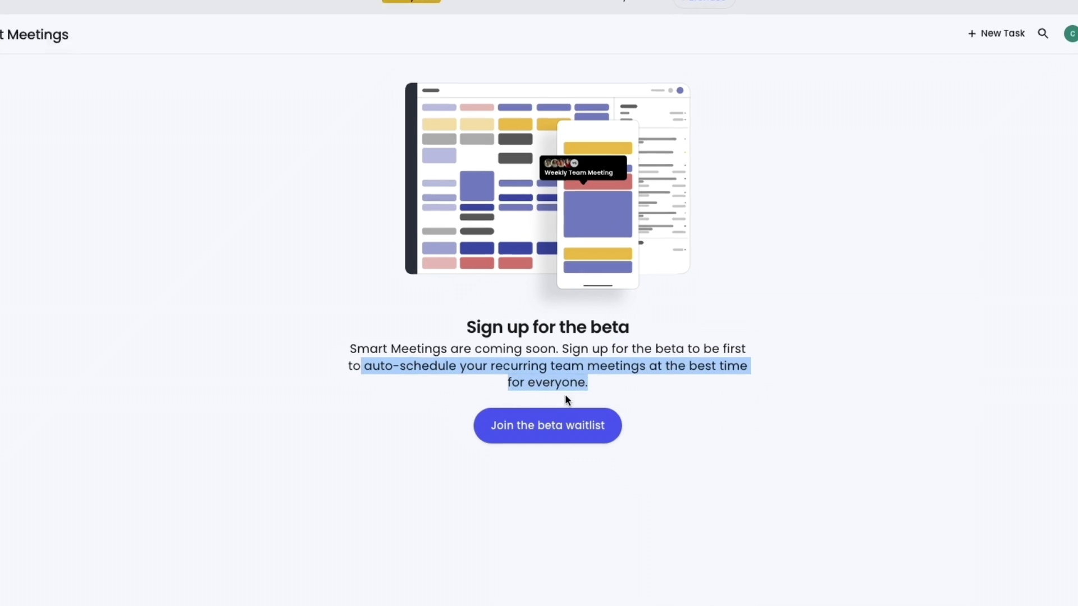
left_click(42, 257)
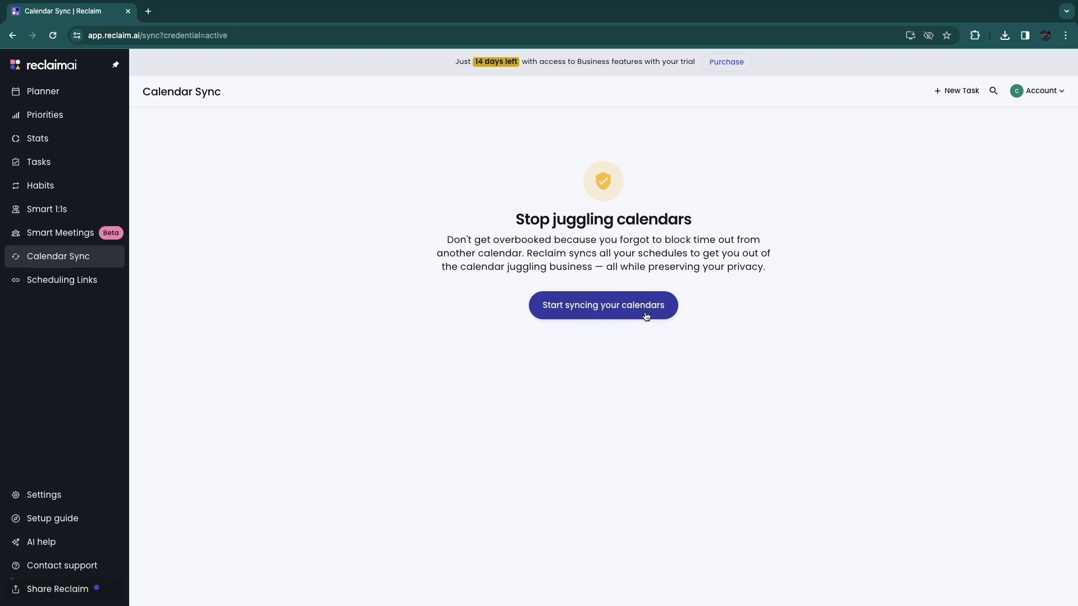
left_click(63, 279)
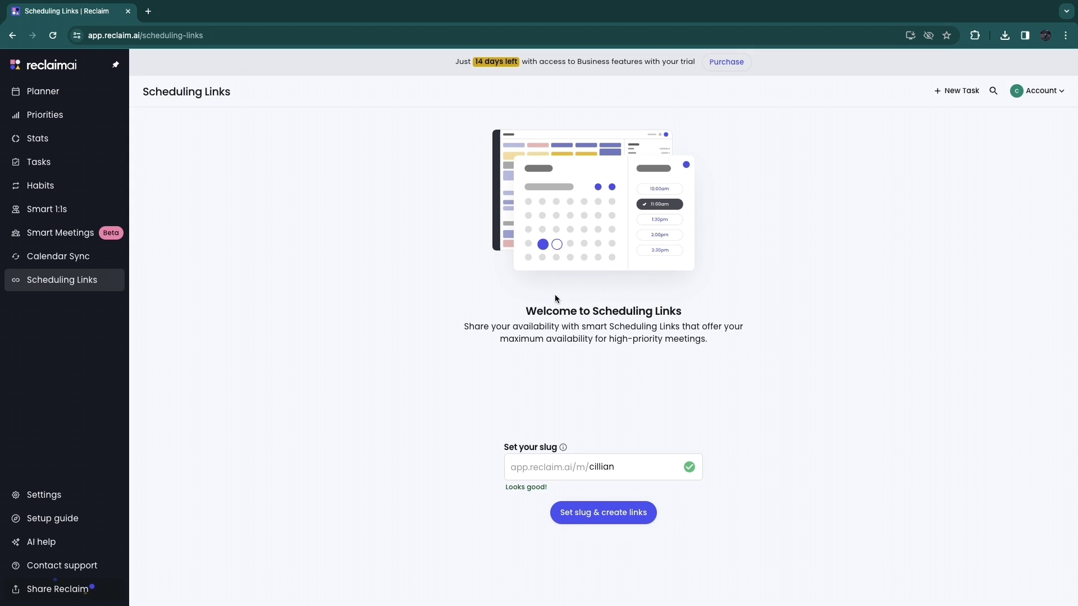
left_click(43, 91)
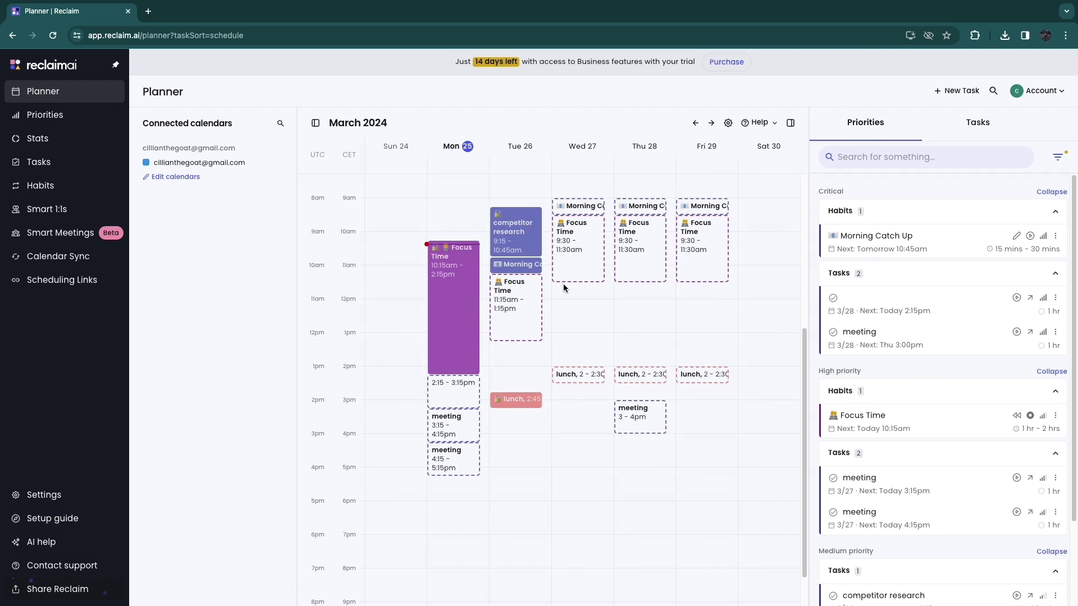
scroll(564, 284, "up", 3)
scroll(533, 315, "down", 3)
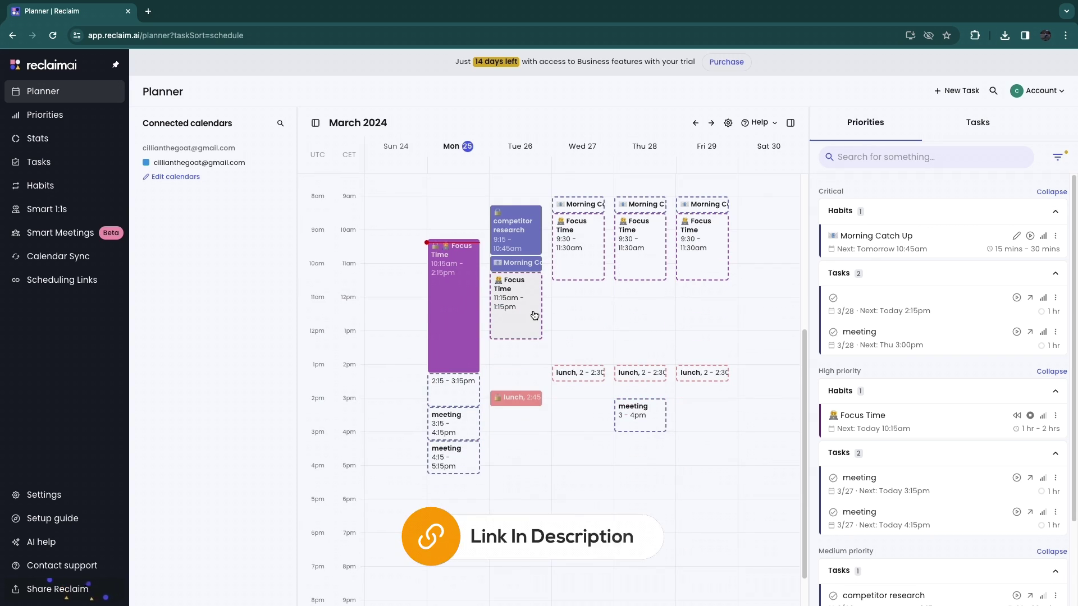
left_click(727, 62)
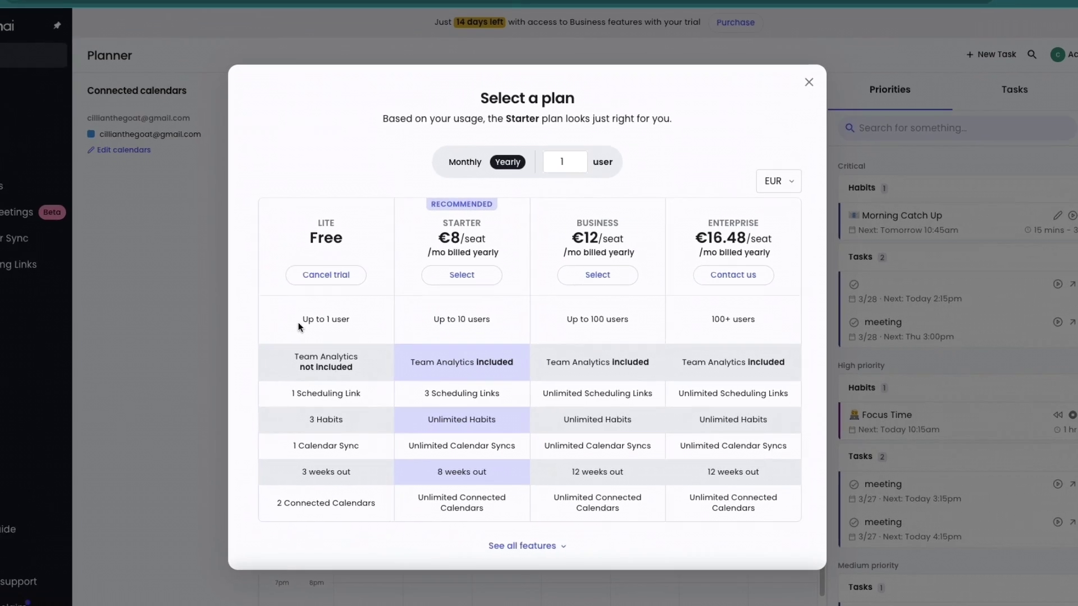
Compare plans: Lite's 1-user limit, the Scheduling Links row, and Starter's €8/seat and 10-user limit
left_click_drag(332, 334, 401, 331)
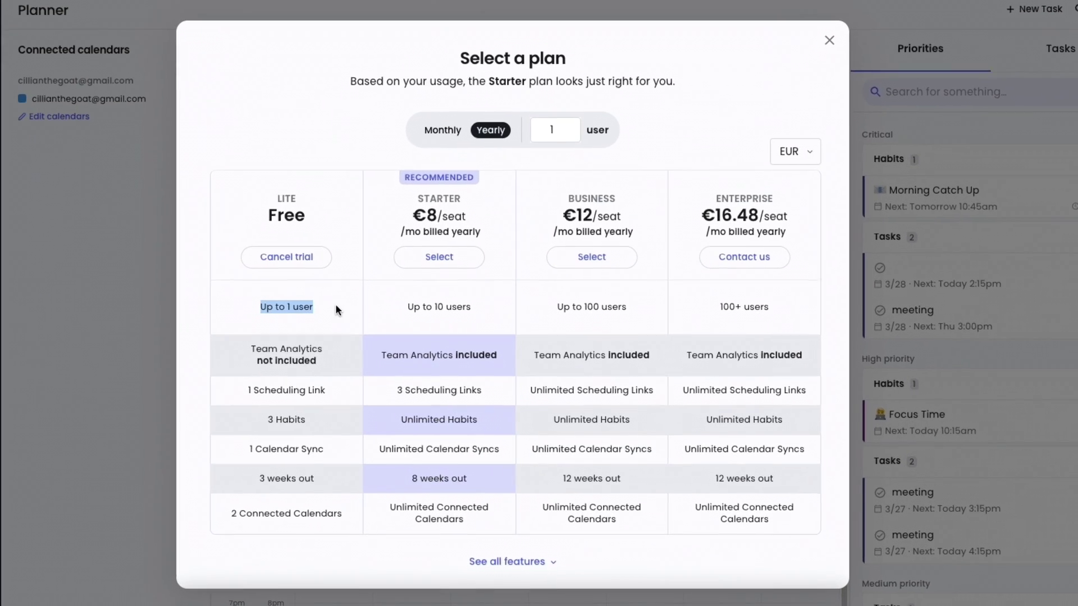
triple_click(343, 401)
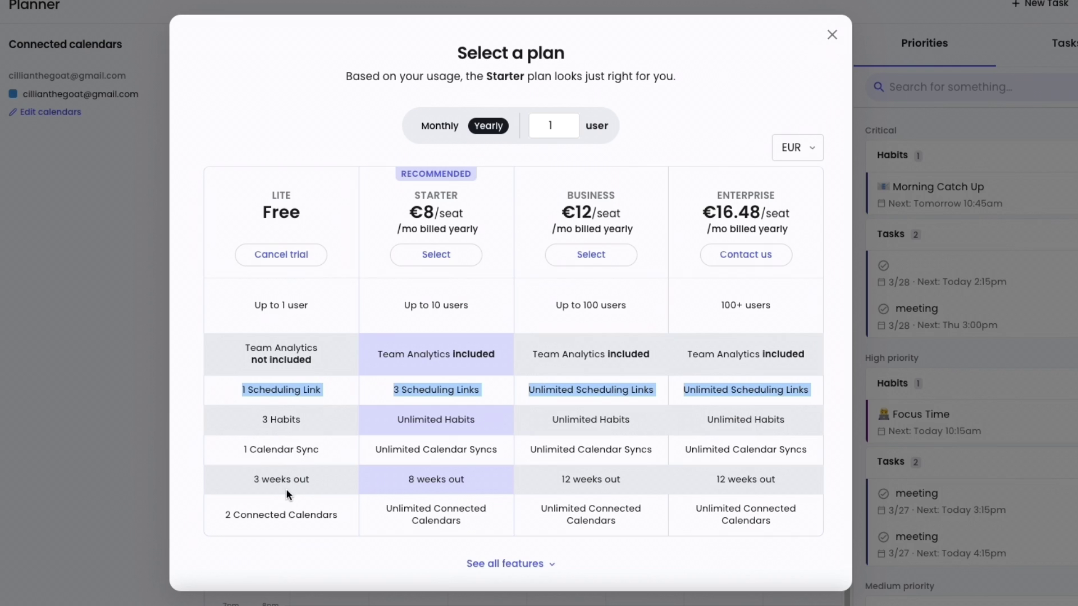
left_click(360, 433)
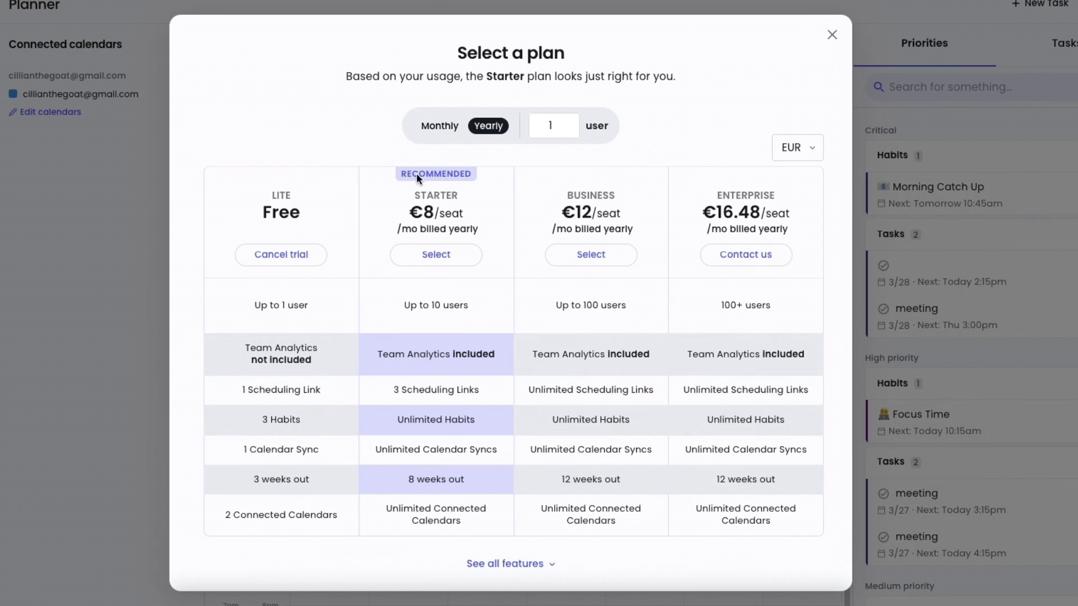
left_click_drag(416, 213, 457, 230)
left_click(410, 289)
left_click_drag(404, 305, 457, 316)
left_click(511, 309)
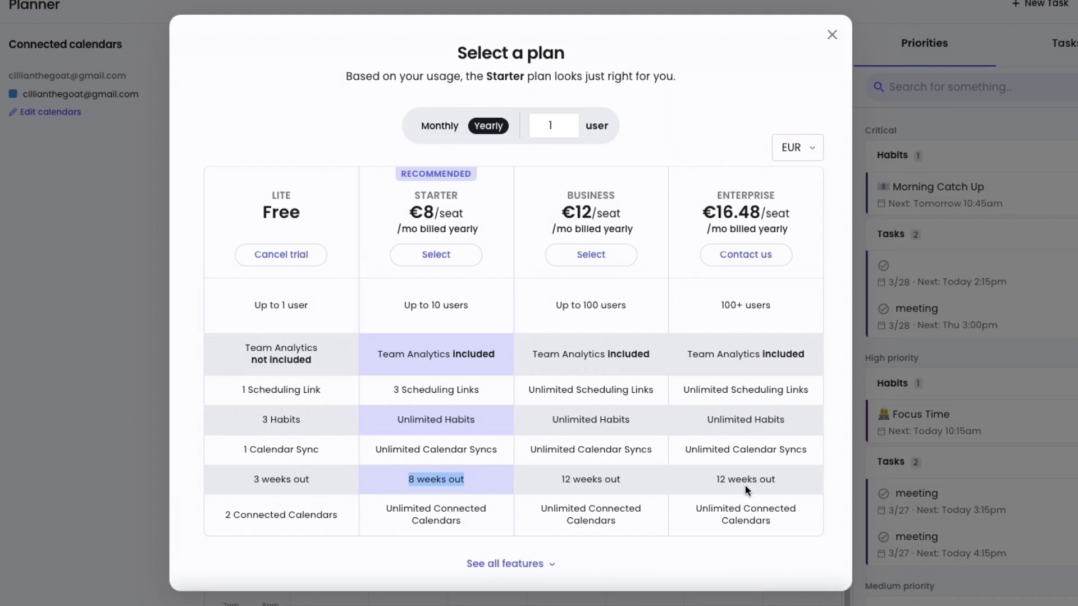
left_click(564, 482)
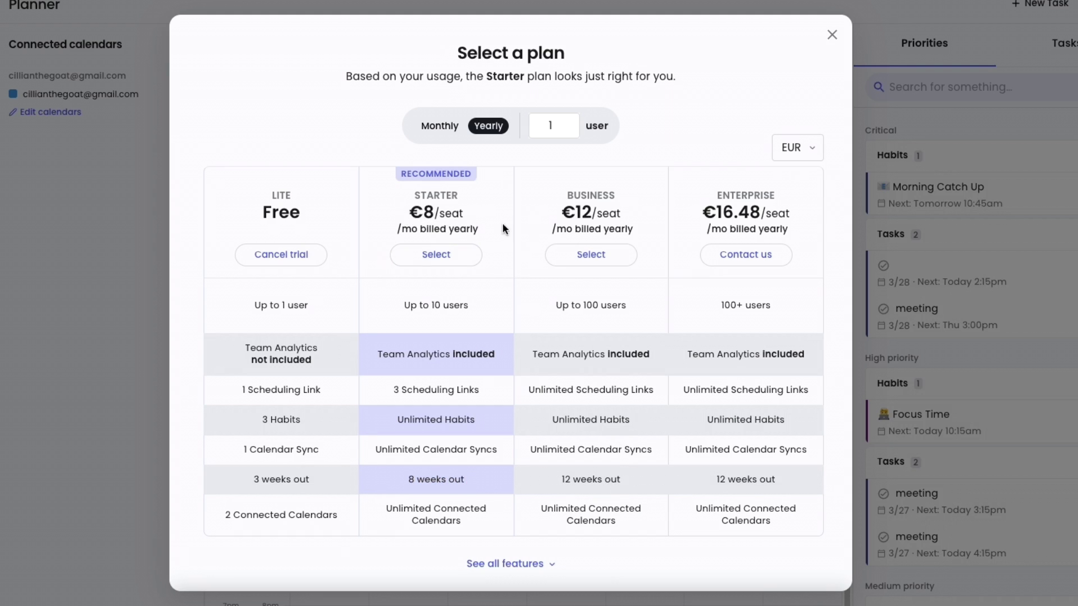
Expand the full feature comparison of all plans, review it, and close the pricing dialog
left_click(508, 564)
scroll(558, 544, "down", 3)
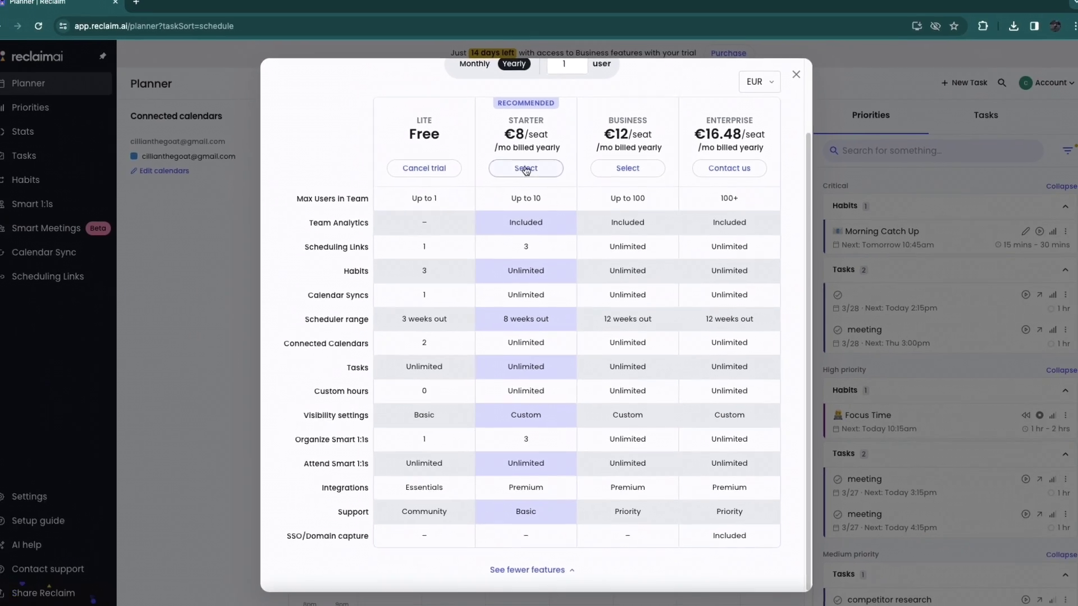
scroll(526, 170, "up", 3)
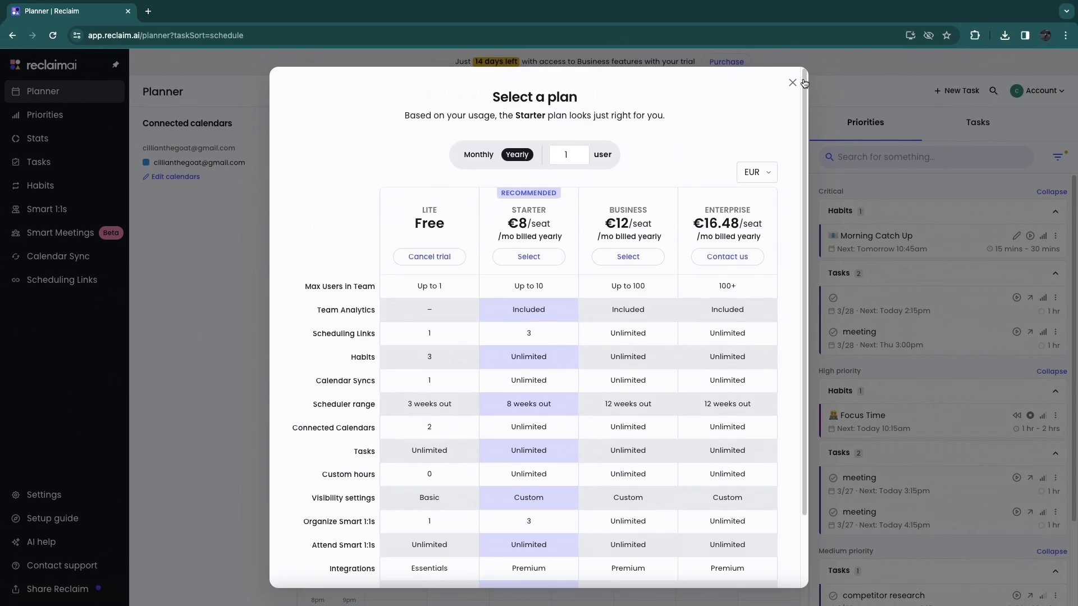
left_click(796, 74)
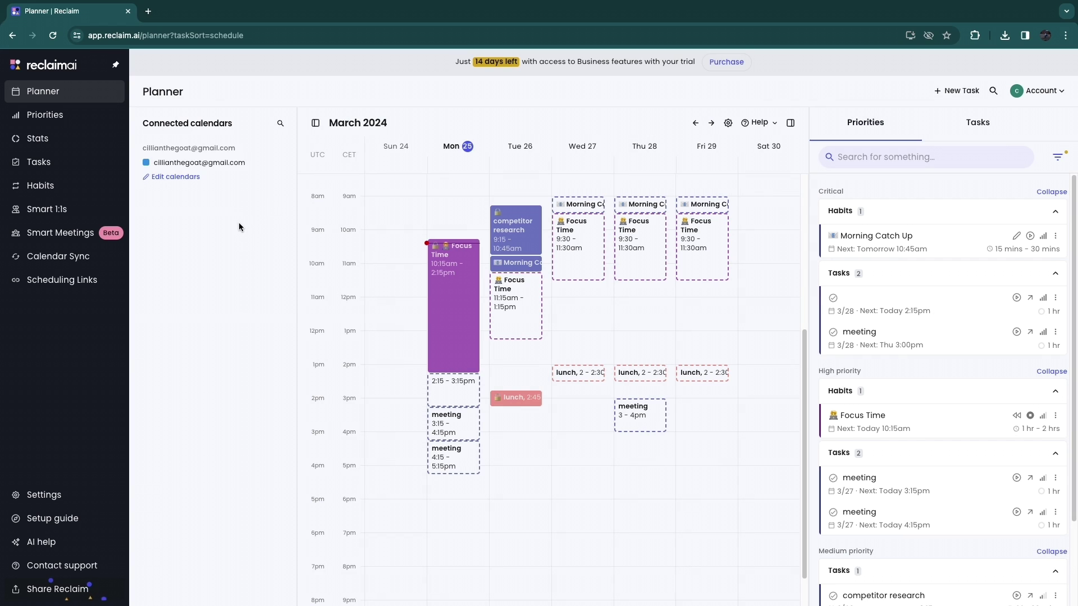